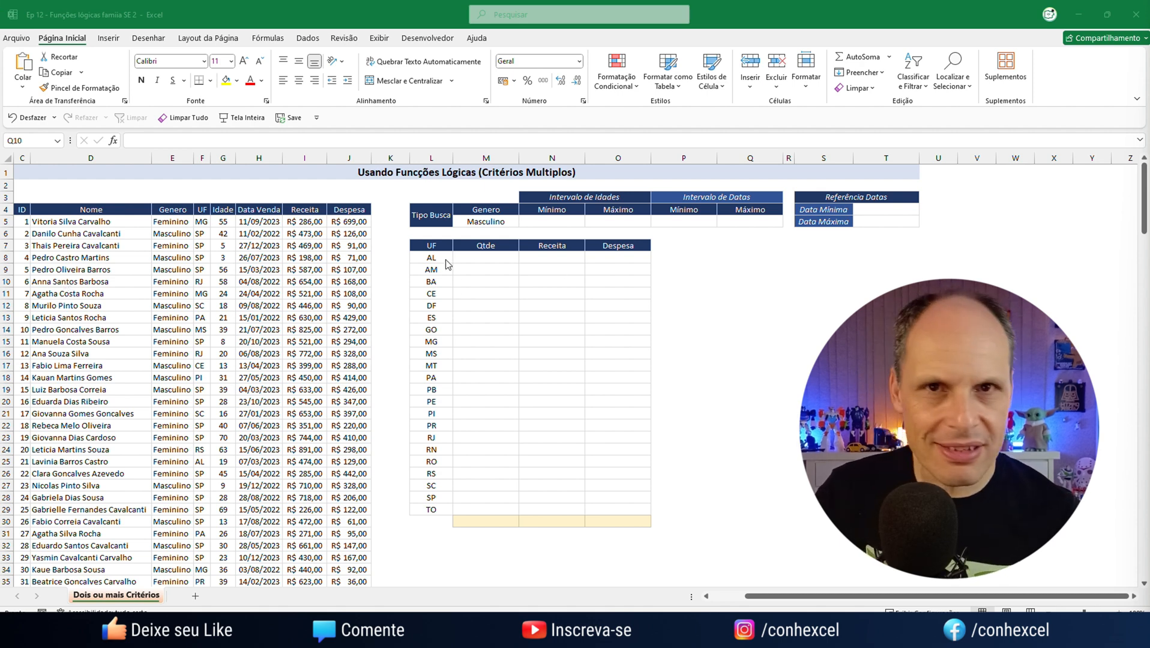
pyautogui.click(493, 221)
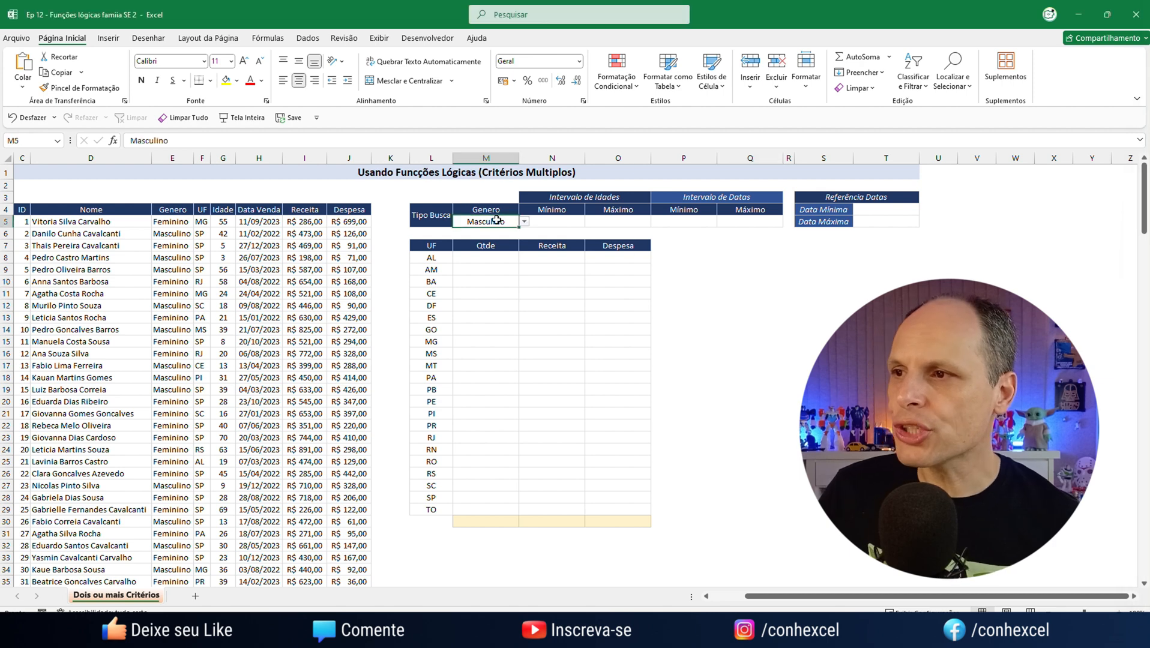
pyautogui.click(447, 258)
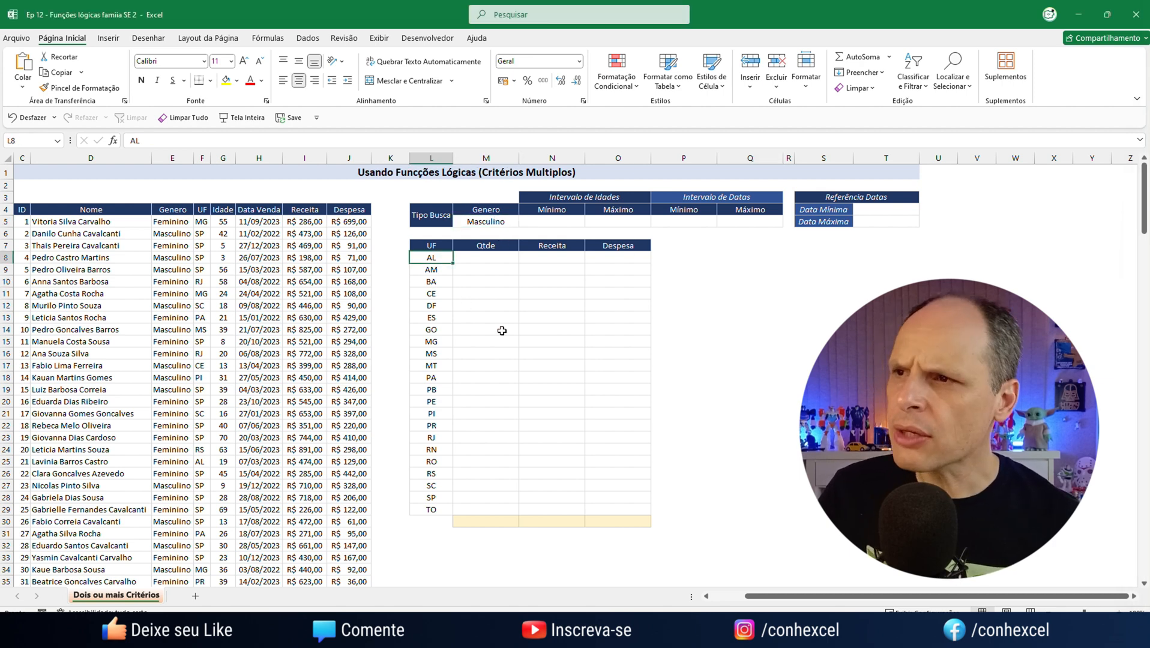
pyautogui.click(488, 258)
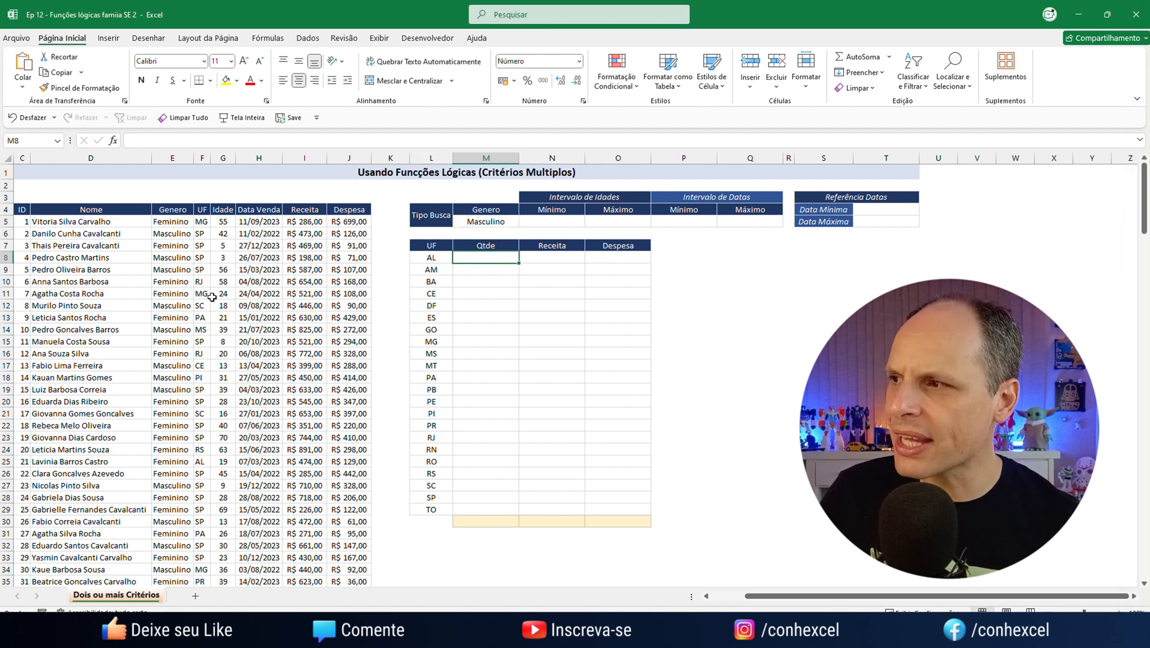
pyautogui.click(430, 258)
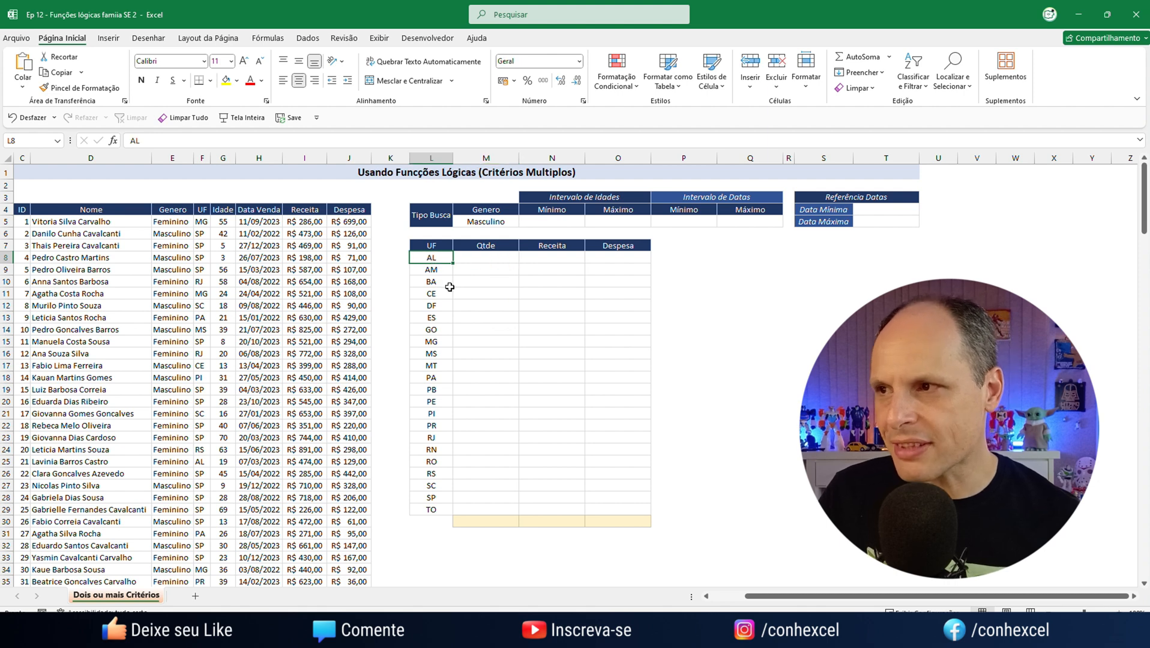
pyautogui.click(511, 221)
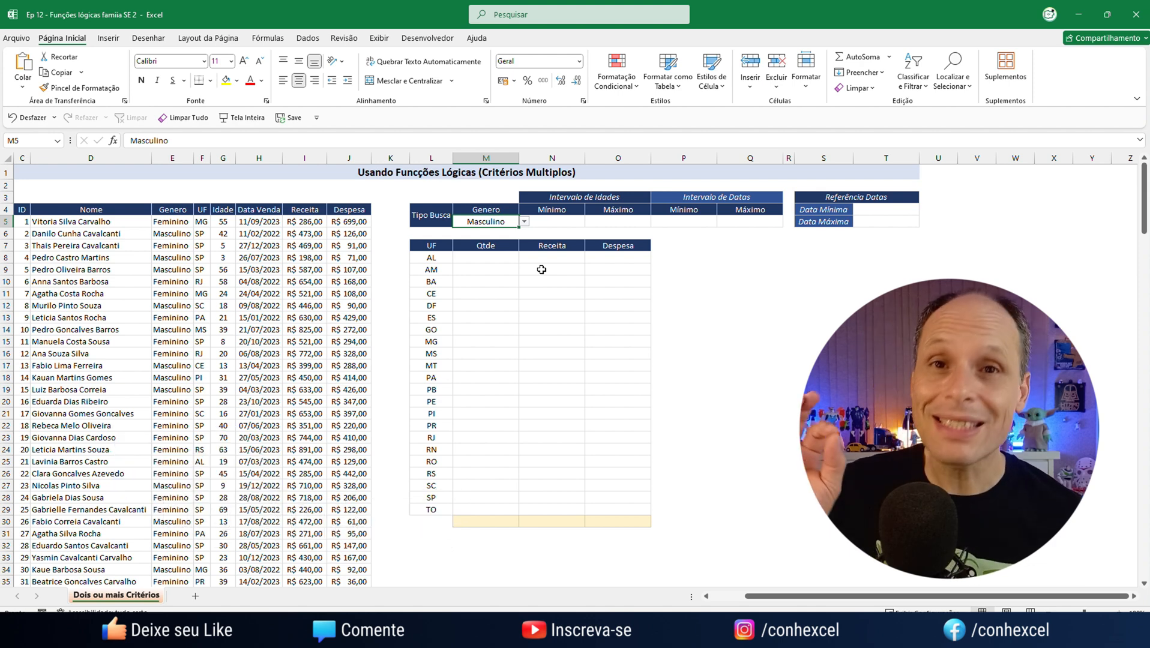
# Start a CONT.SES formula in the AL row's Qtde cell (M8), with criteria range E:E and gender cell M5 as the first criterion
pyautogui.click(486, 258)
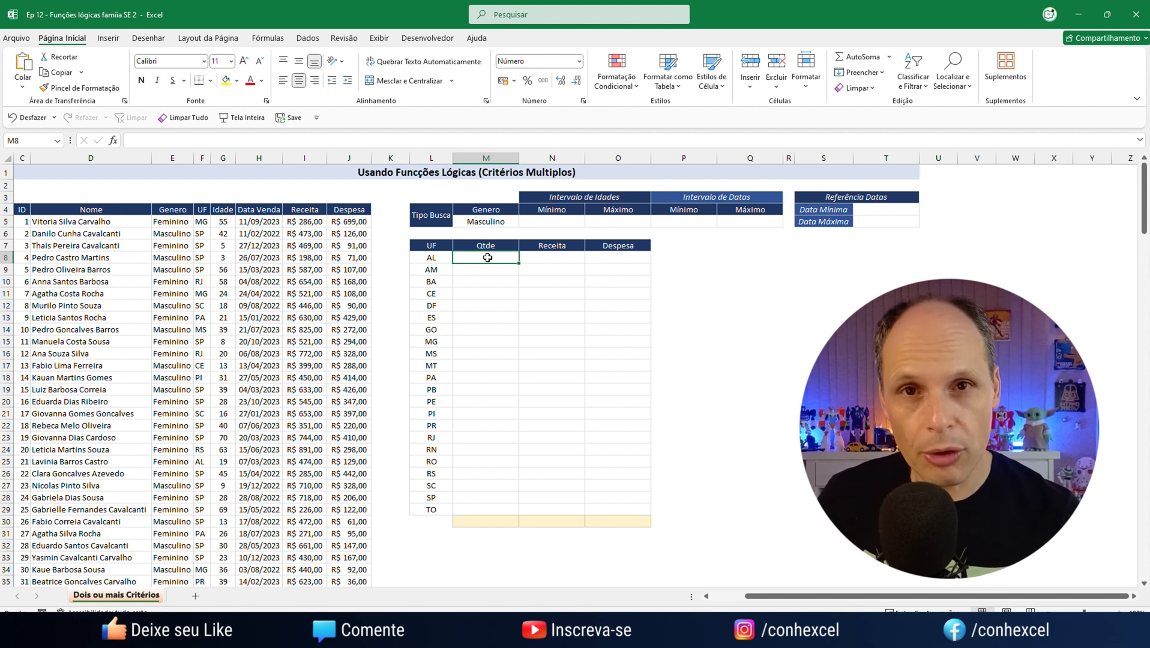
pyautogui.write('=')
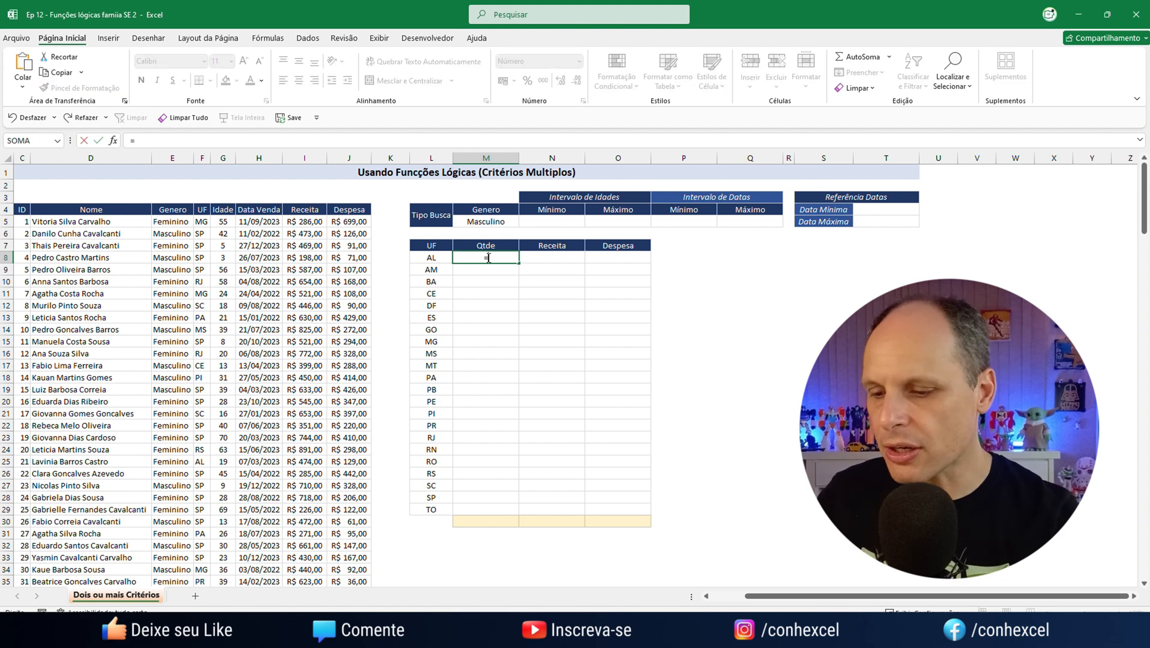
pyautogui.write('cont')
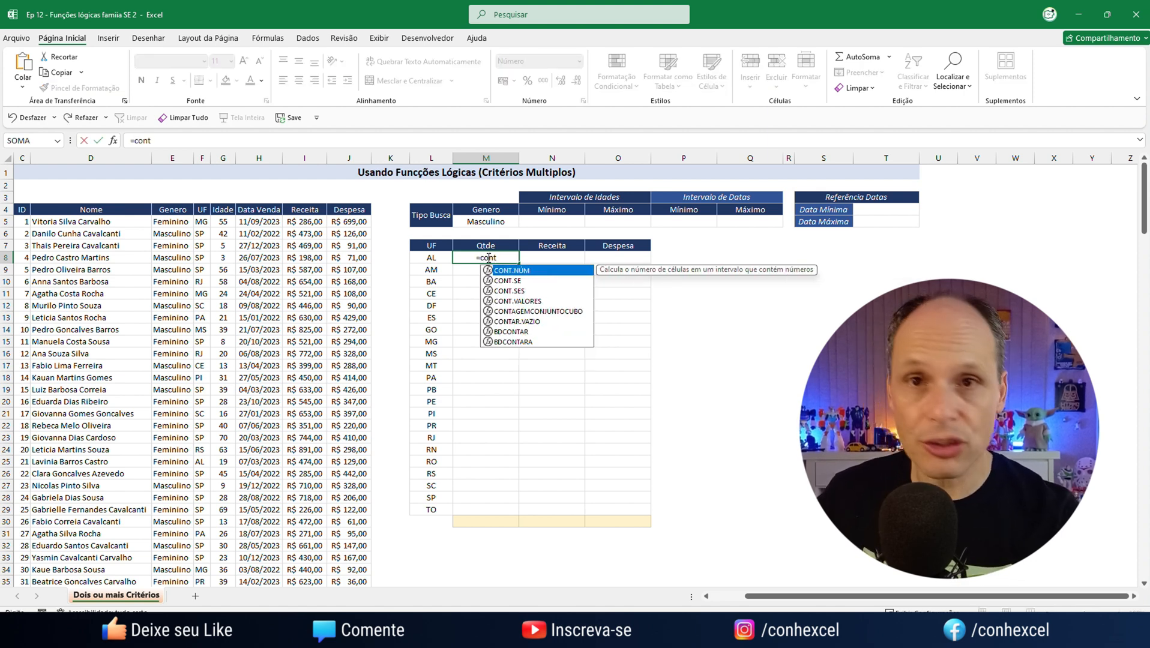
pyautogui.press('Down')
pyautogui.press('Down')
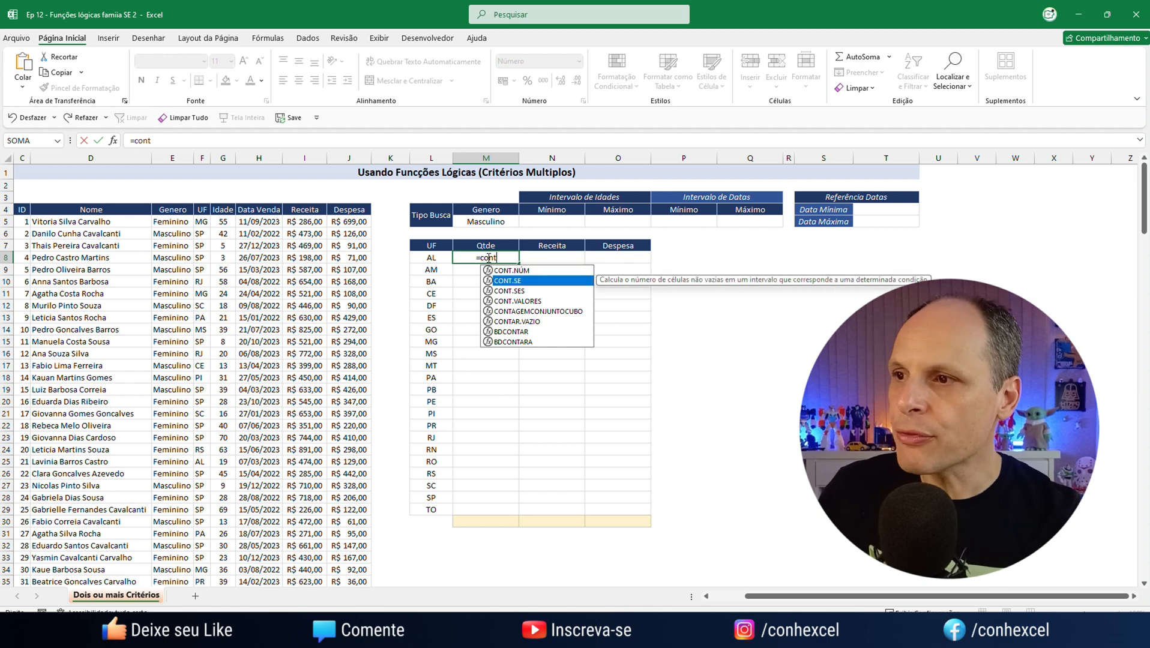
pyautogui.press('Tab')
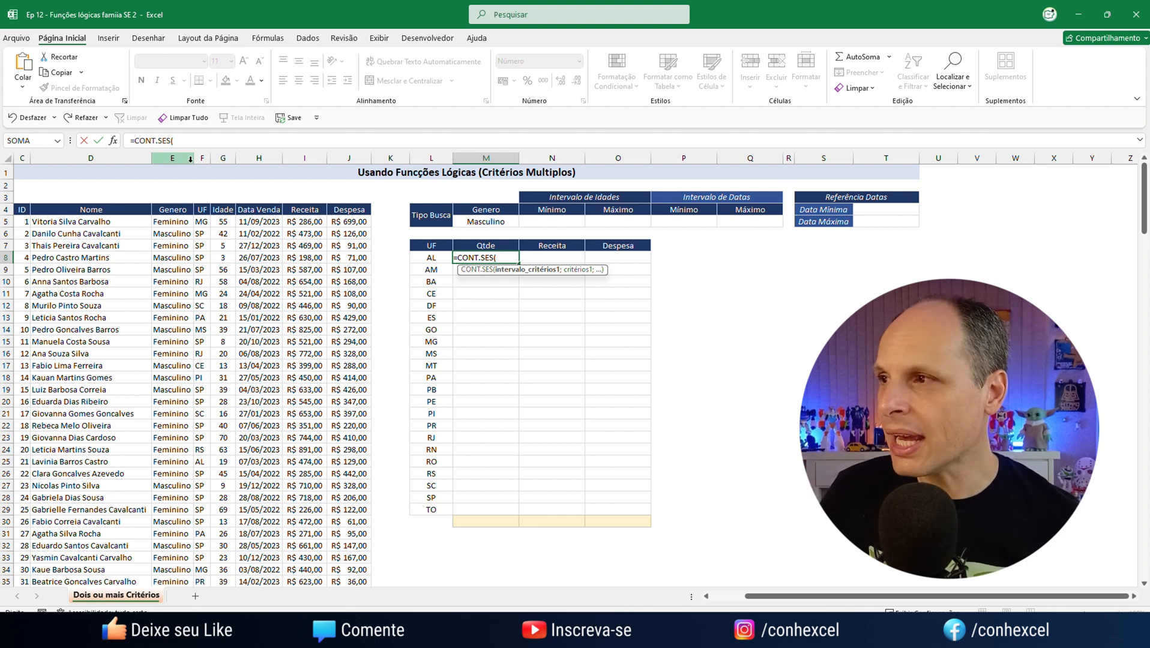
pyautogui.click(176, 160)
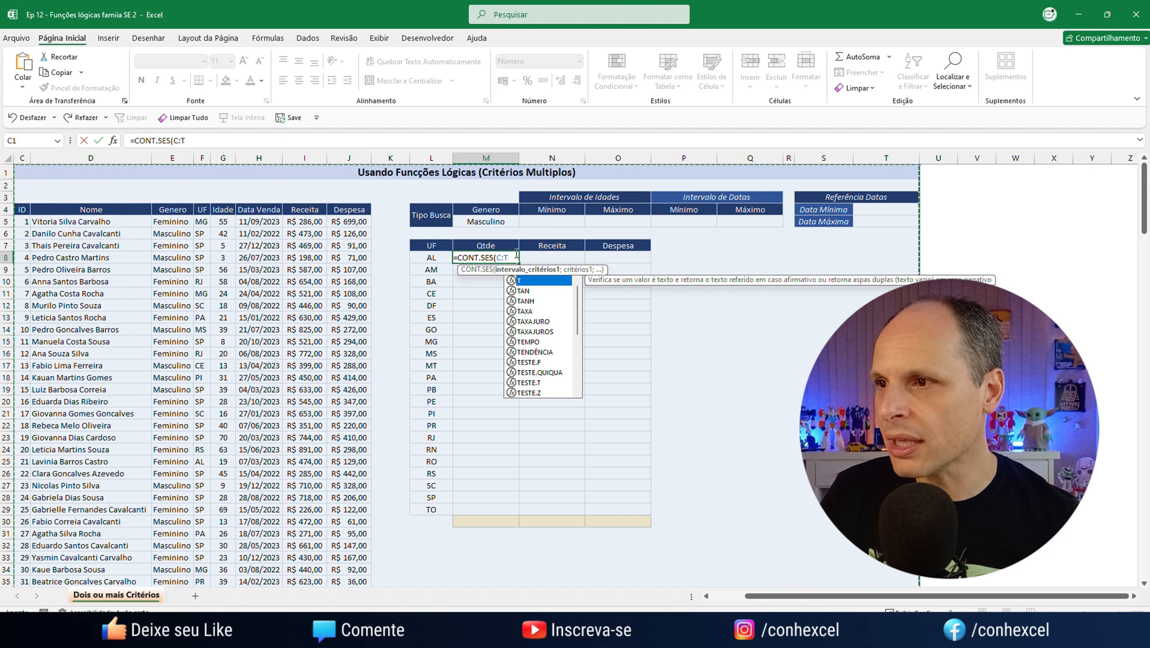
pyautogui.press('BackSpace')
pyautogui.press('BackSpace')
pyautogui.press('BackSpace')
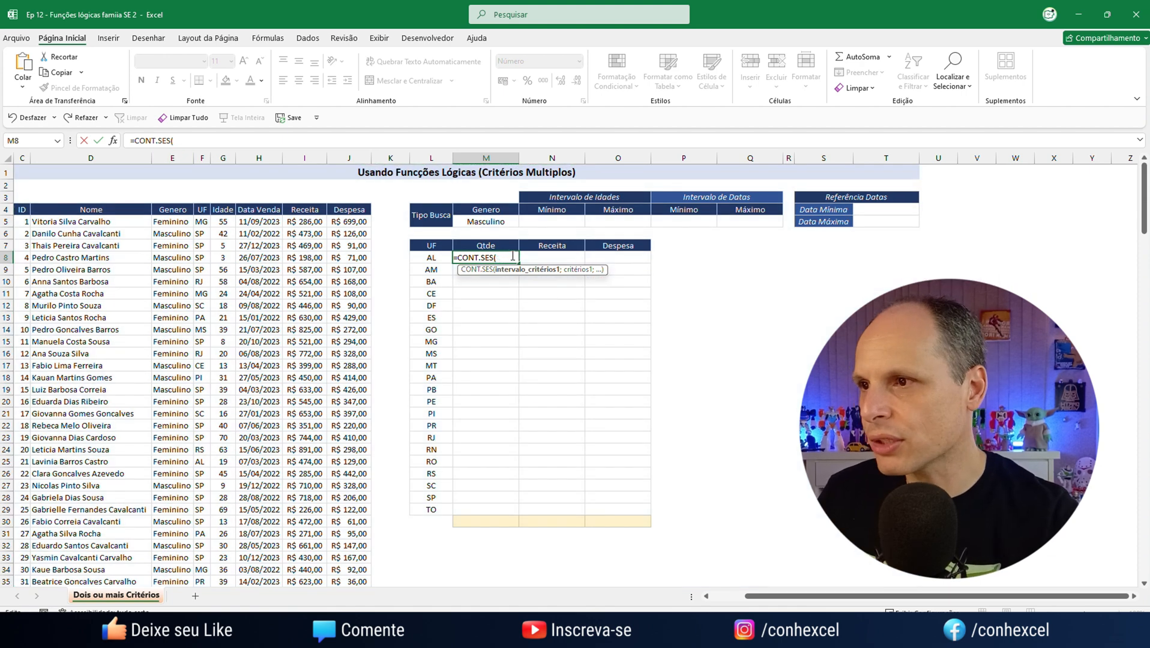
pyautogui.write('E:E;')
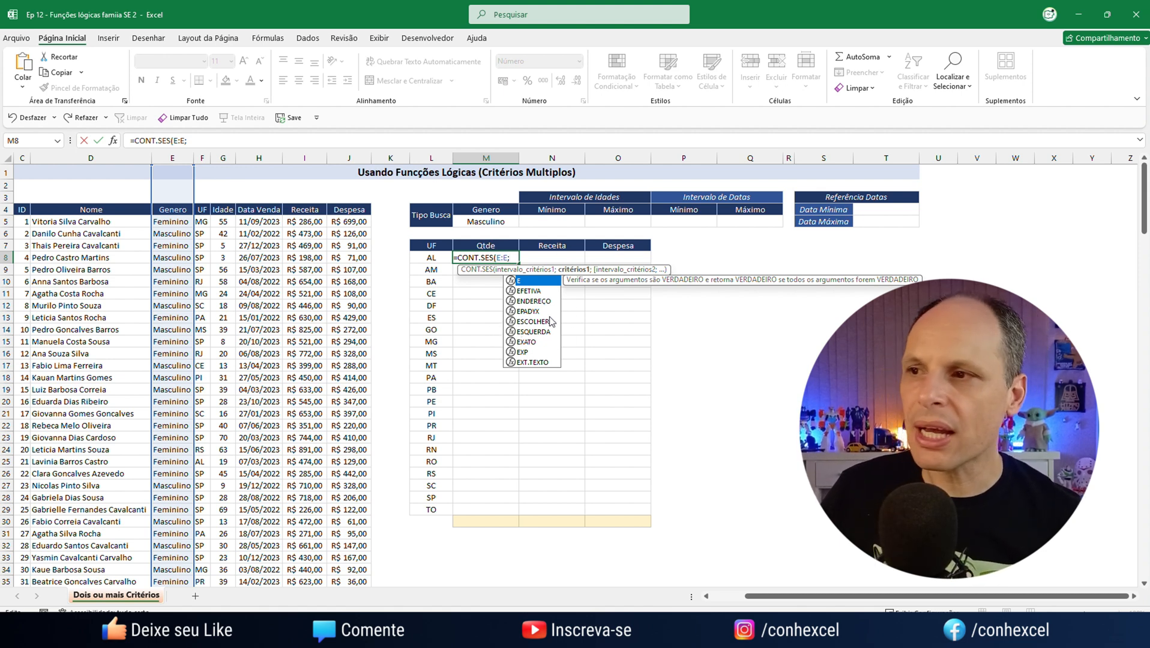
pyautogui.click(486, 219)
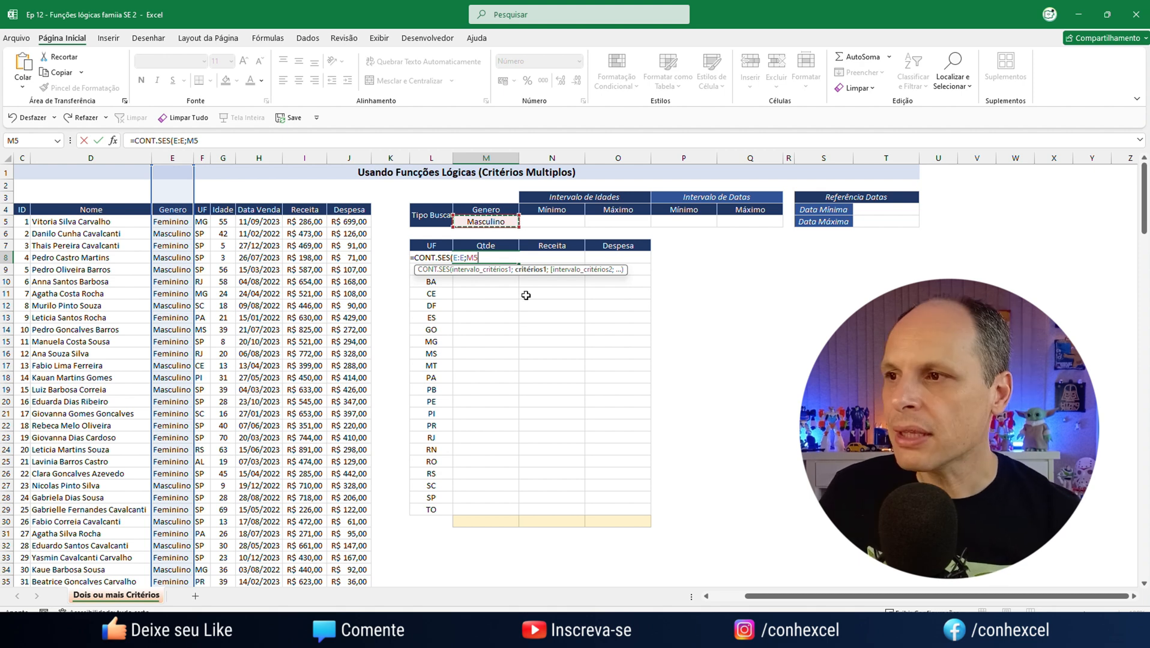
pyautogui.write(';')
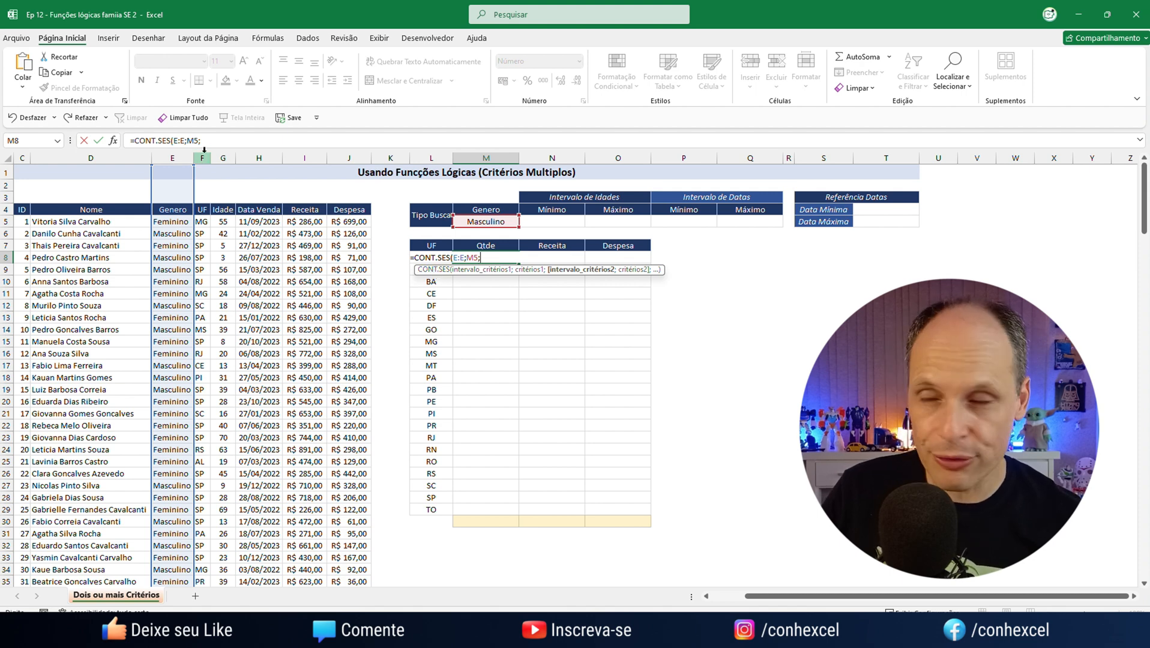
# Complete the M8 formula with F:F as the second criteria range and state cell L8 as its criterion, keeping M8 selected
pyautogui.write('C:T')
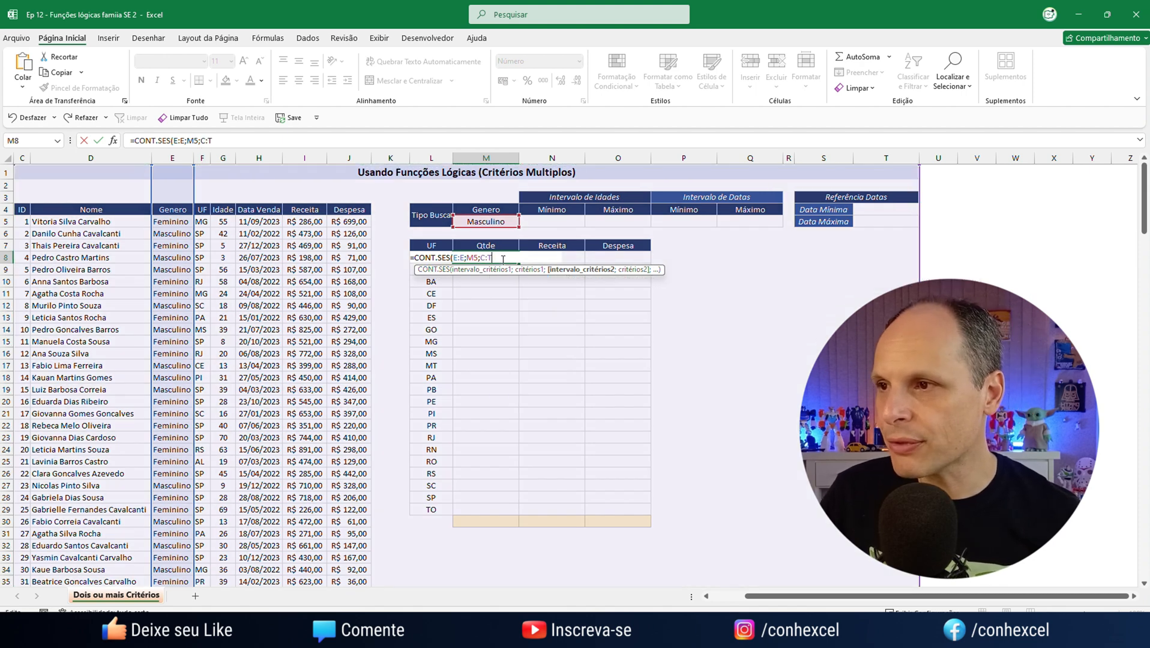
pyautogui.press('BackSpace')
pyautogui.press('BackSpace')
pyautogui.press('BackSpace')
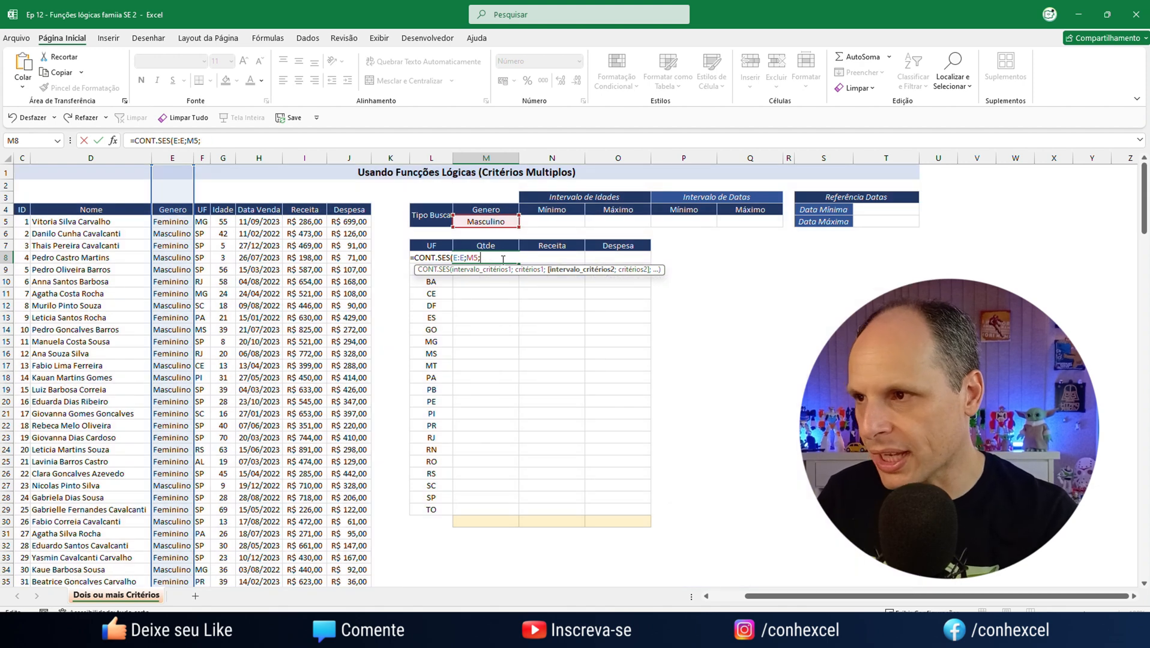
pyautogui.write('F:F;')
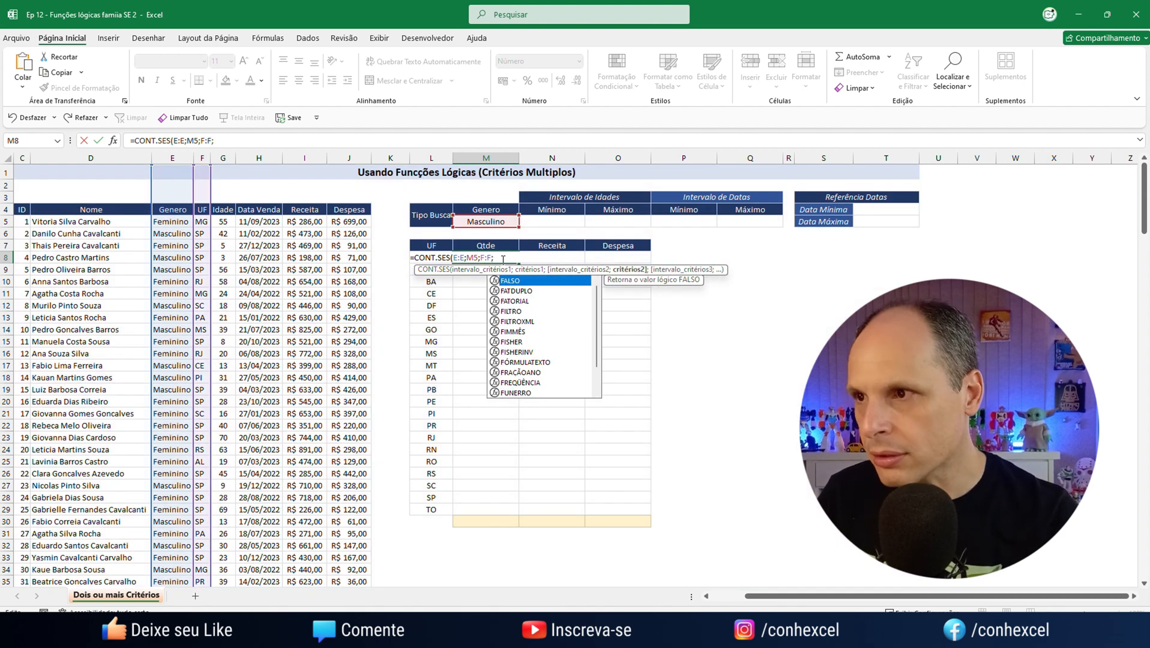
pyautogui.click(428, 280)
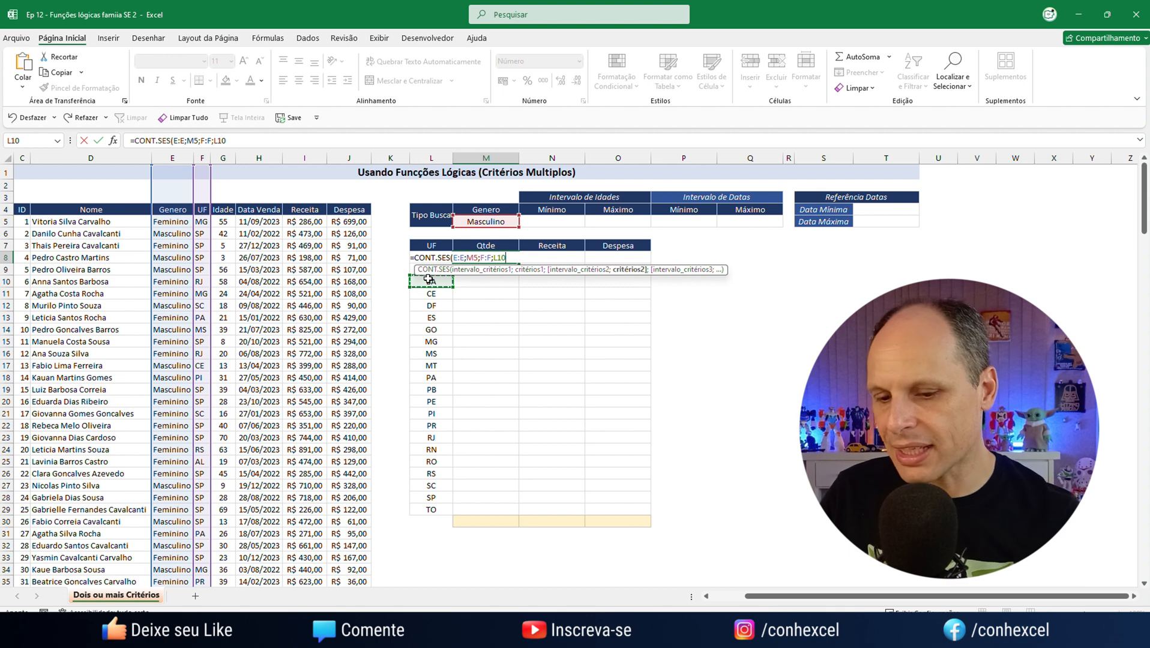
pyautogui.press('Up')
pyautogui.press('Up')
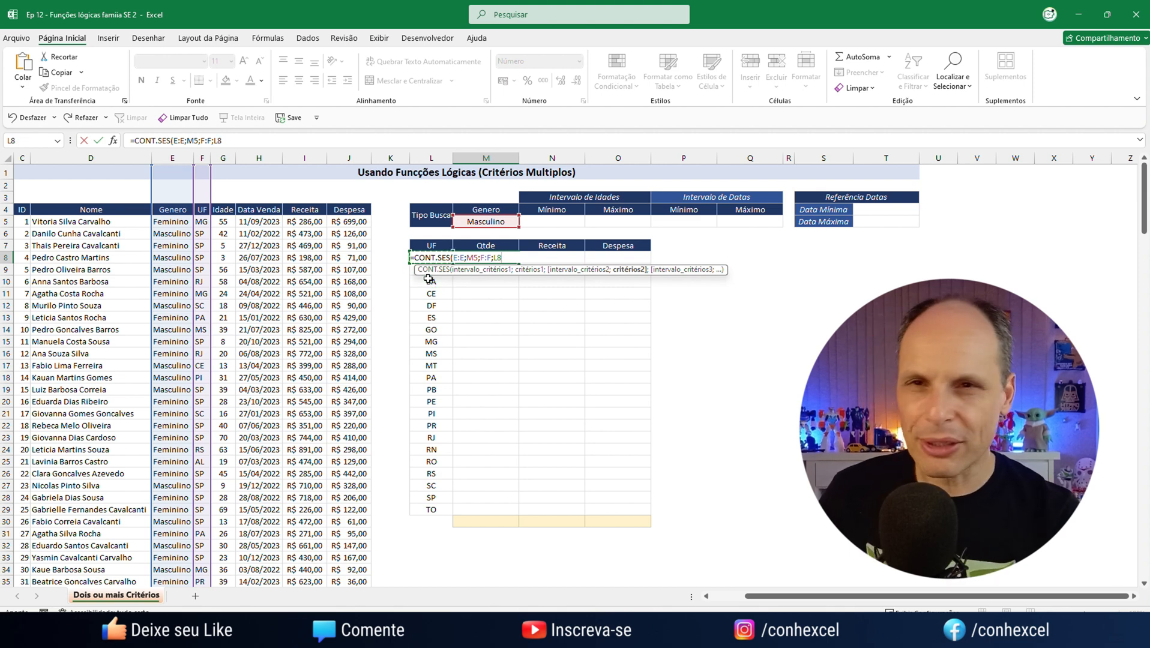
pyautogui.write(')')
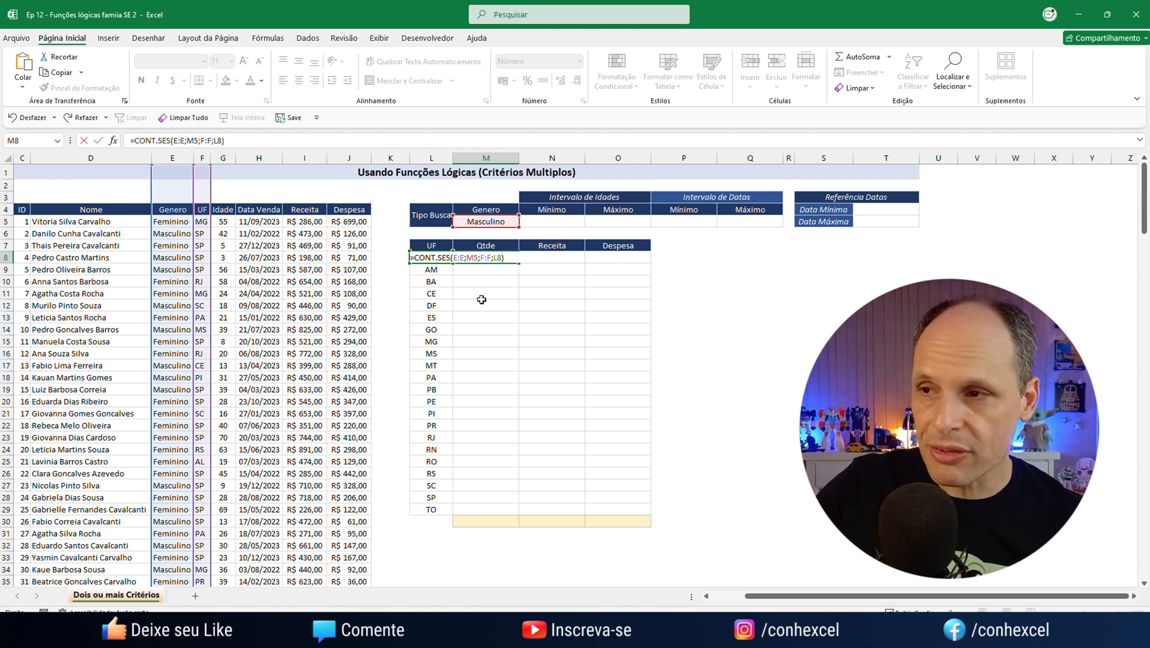
pyautogui.hotkey('ctrl', 'Return')
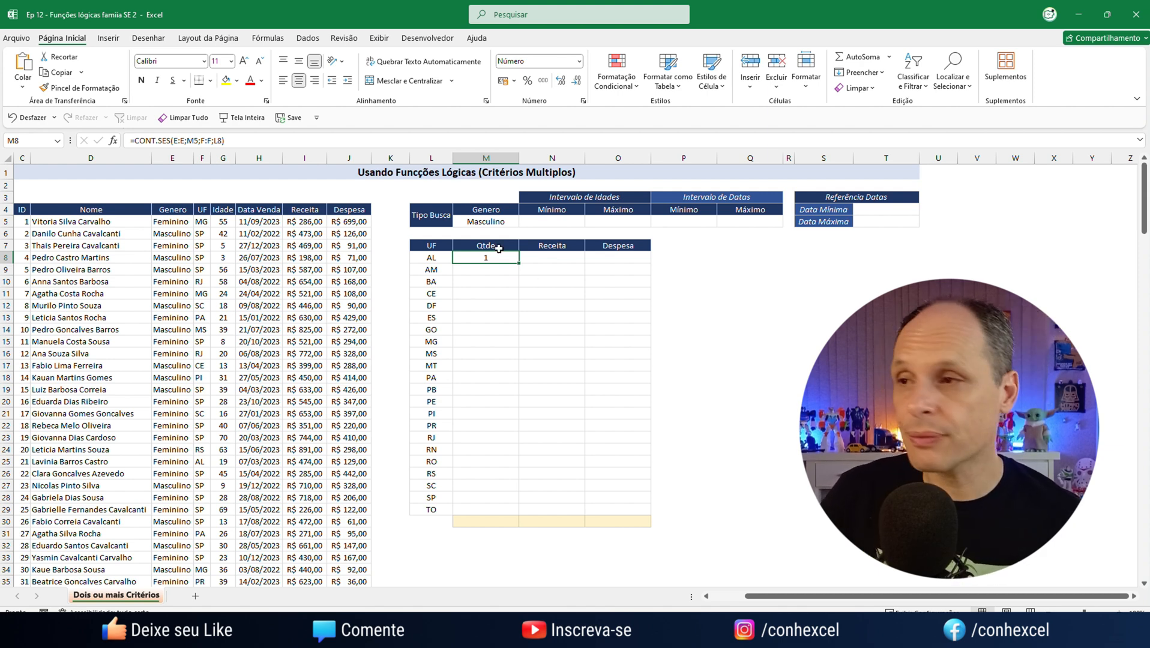
# Set the Genero search criterion in M5 to Feminino and select the AL quantity formula in M8
pyautogui.click(504, 223)
pyautogui.click(524, 222)
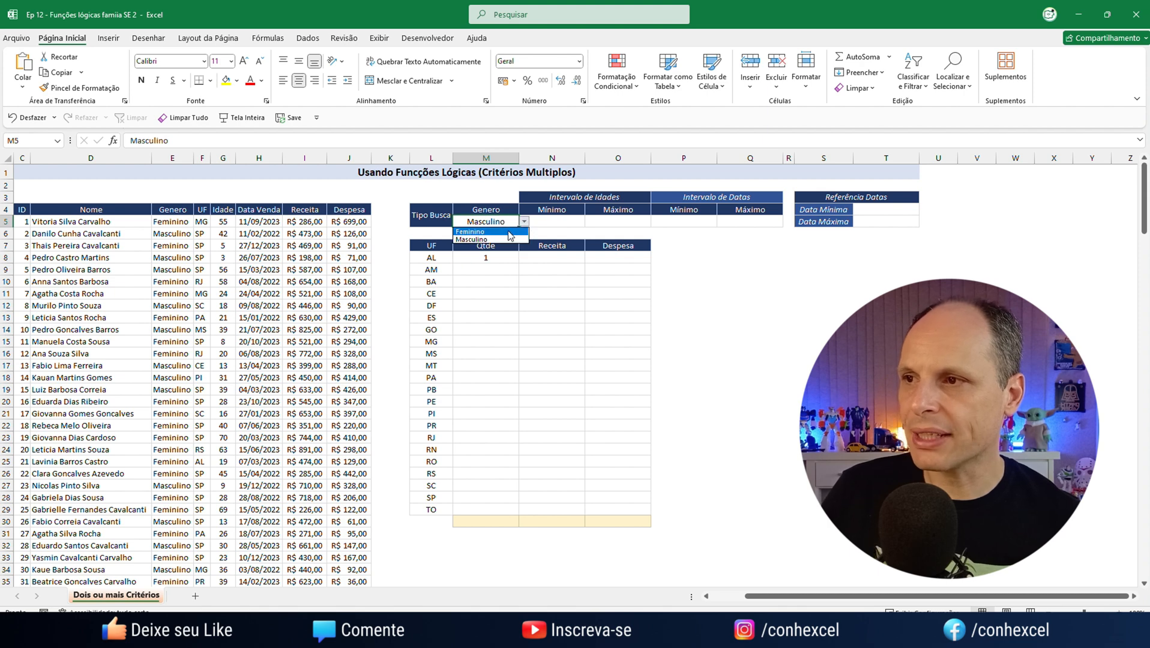
pyautogui.click(507, 232)
pyautogui.click(498, 258)
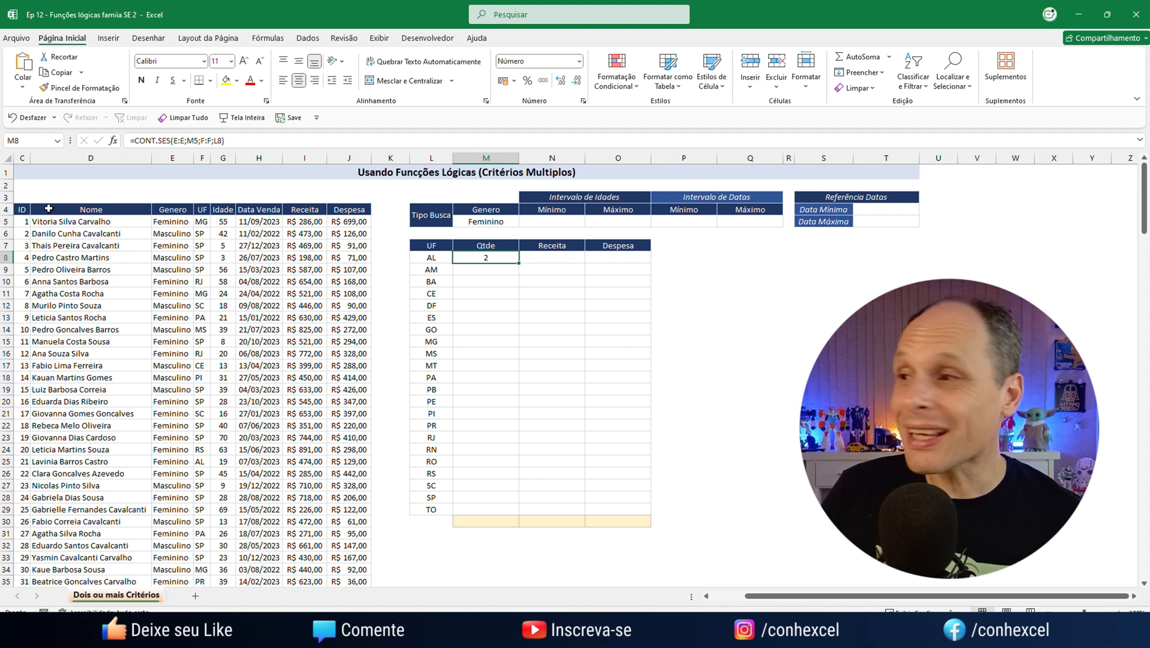
# Turn on filters for the data table's header row, from ID to Despesa
pyautogui.moveTo(24, 211); pyautogui.dragTo(367, 210)
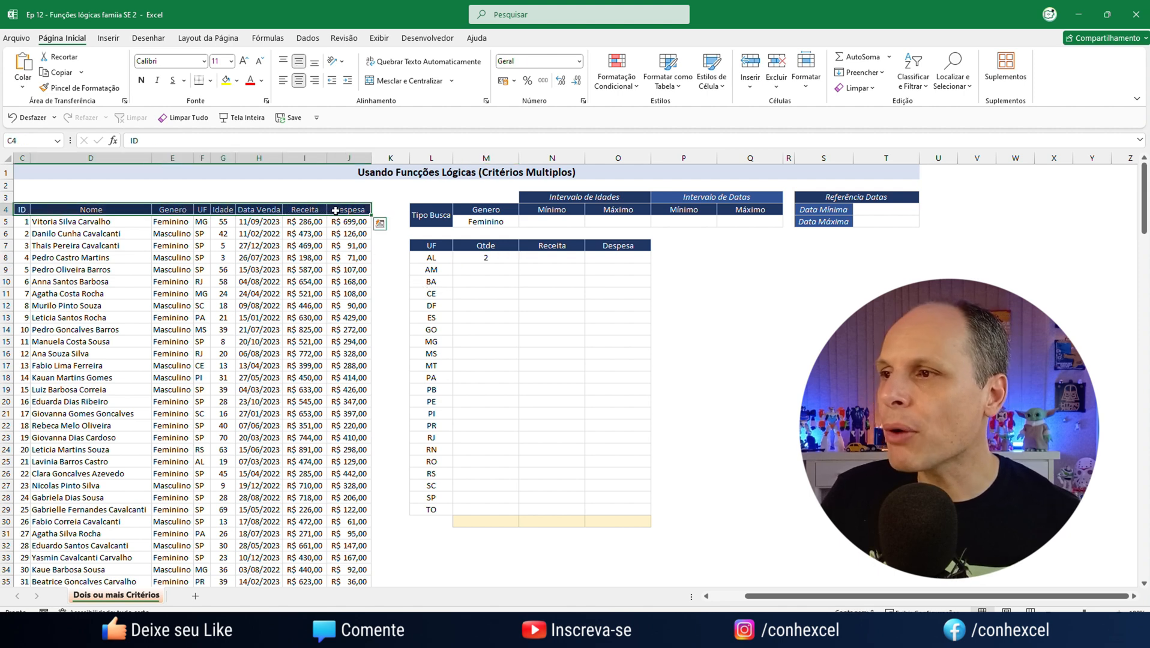
pyautogui.click(913, 77)
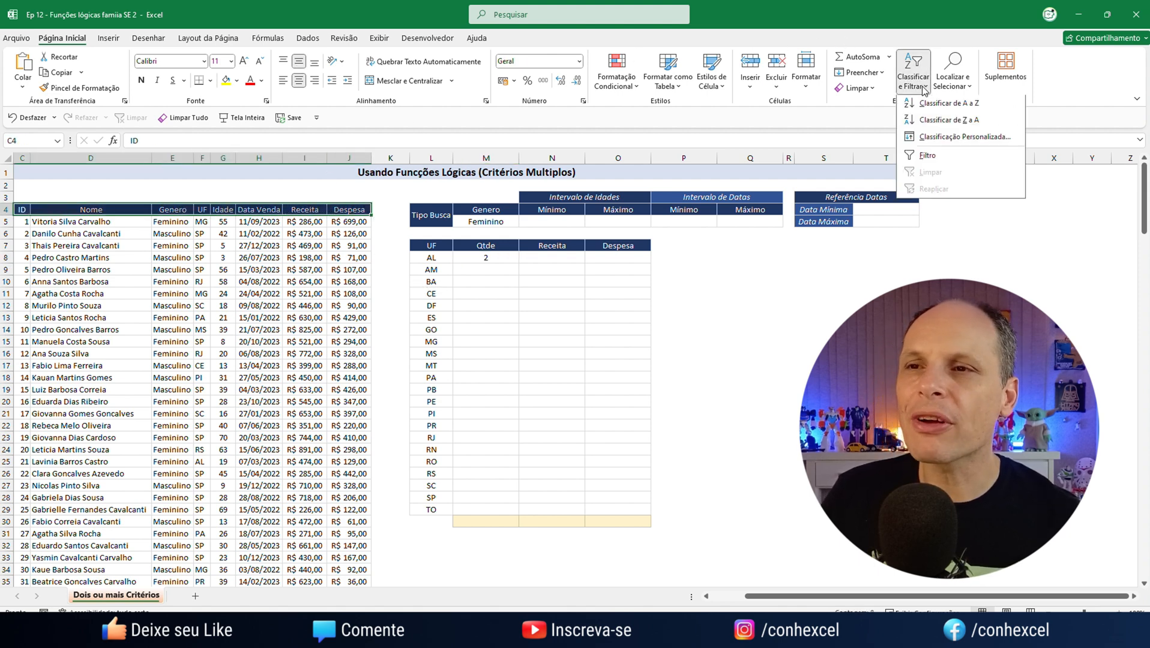
pyautogui.click(927, 157)
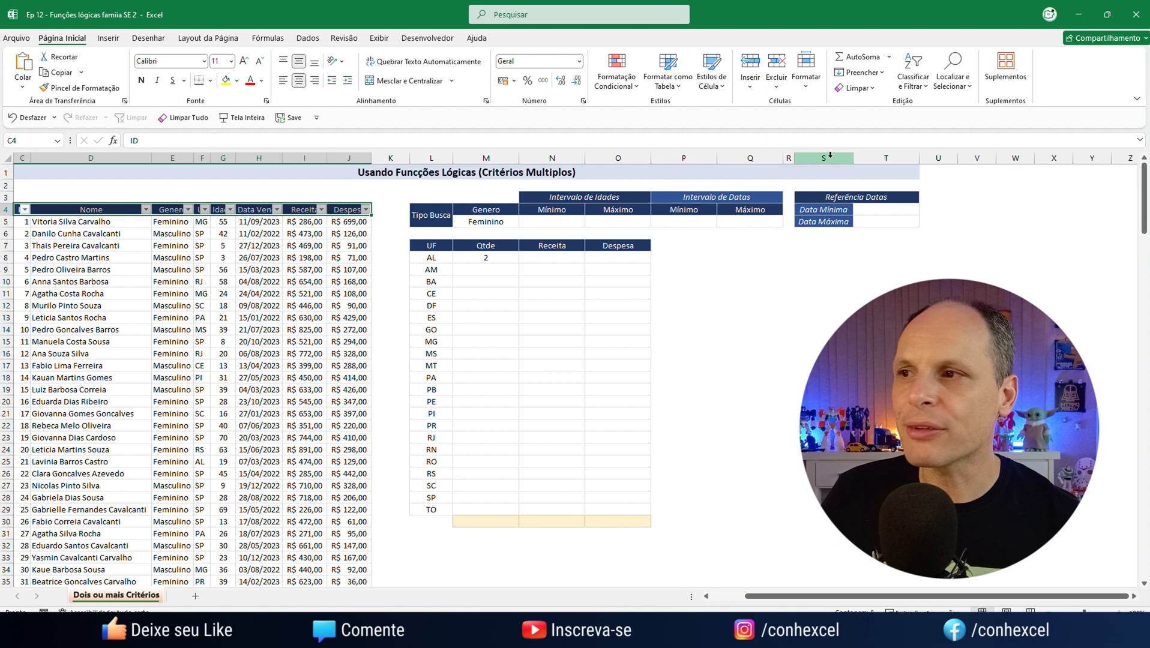
pyautogui.click(205, 210)
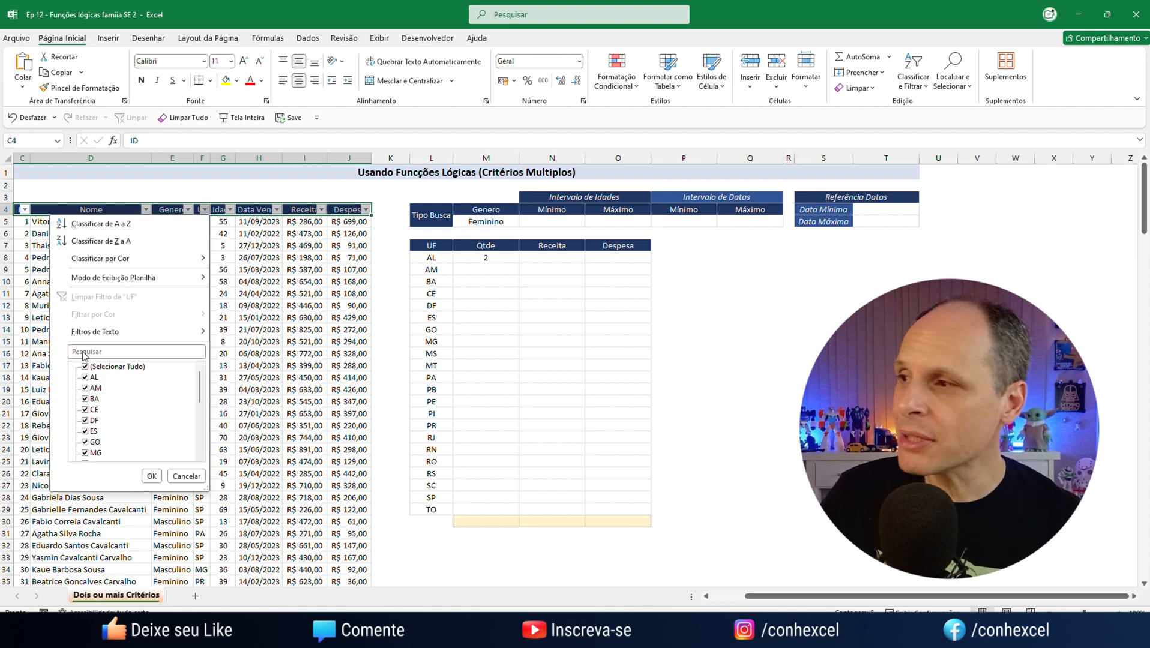
pyautogui.click(582, 287)
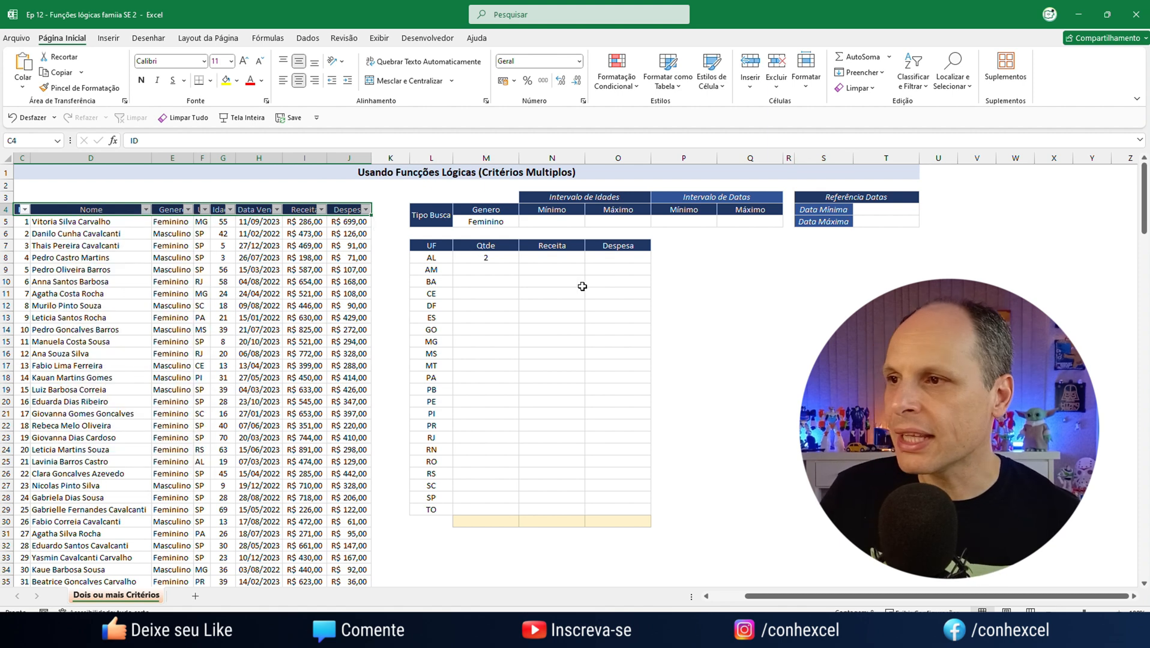
# Filter the data table's Genero column to show only Feminino records
pyautogui.click(187, 209)
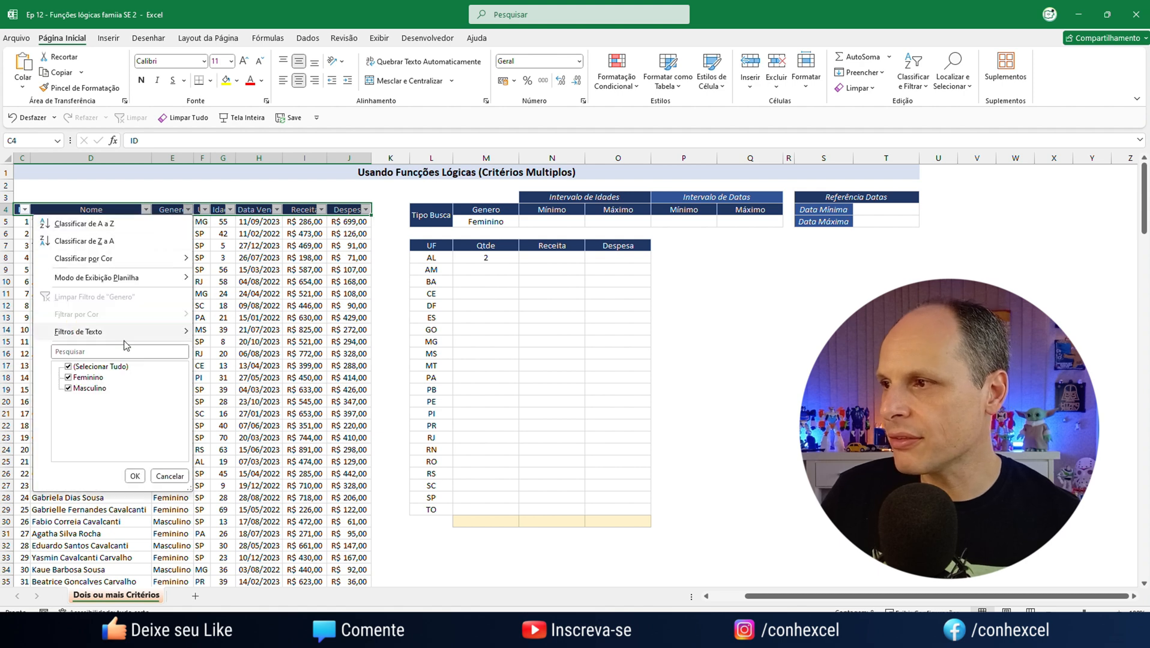
pyautogui.click(69, 366)
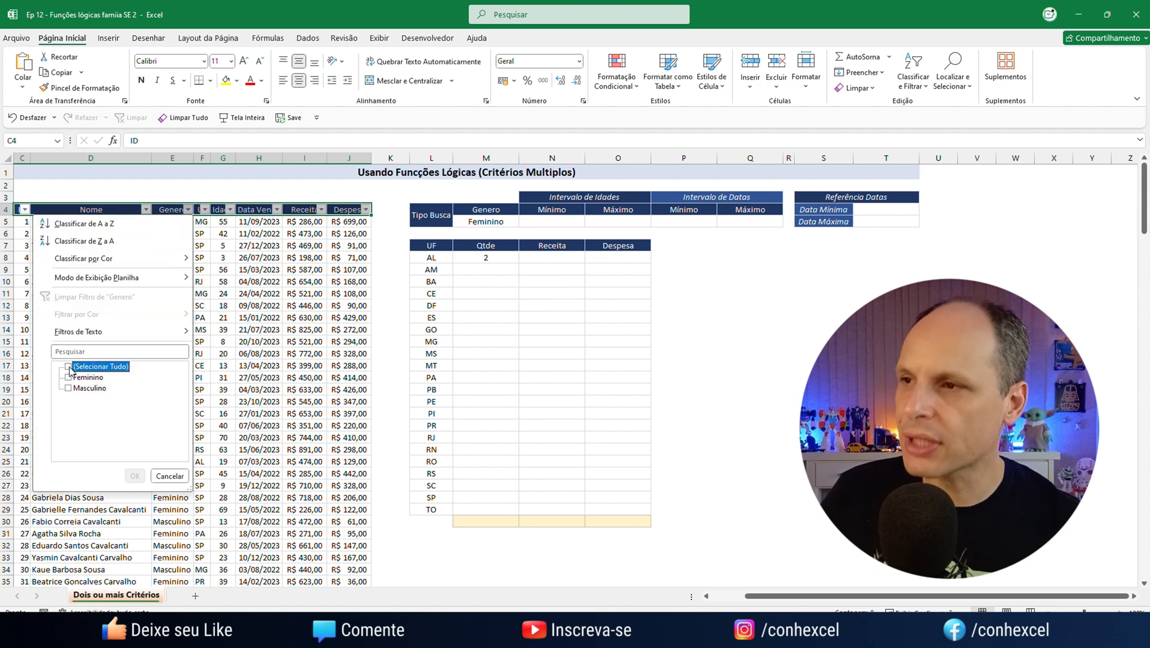
pyautogui.click(78, 378)
pyautogui.click(135, 476)
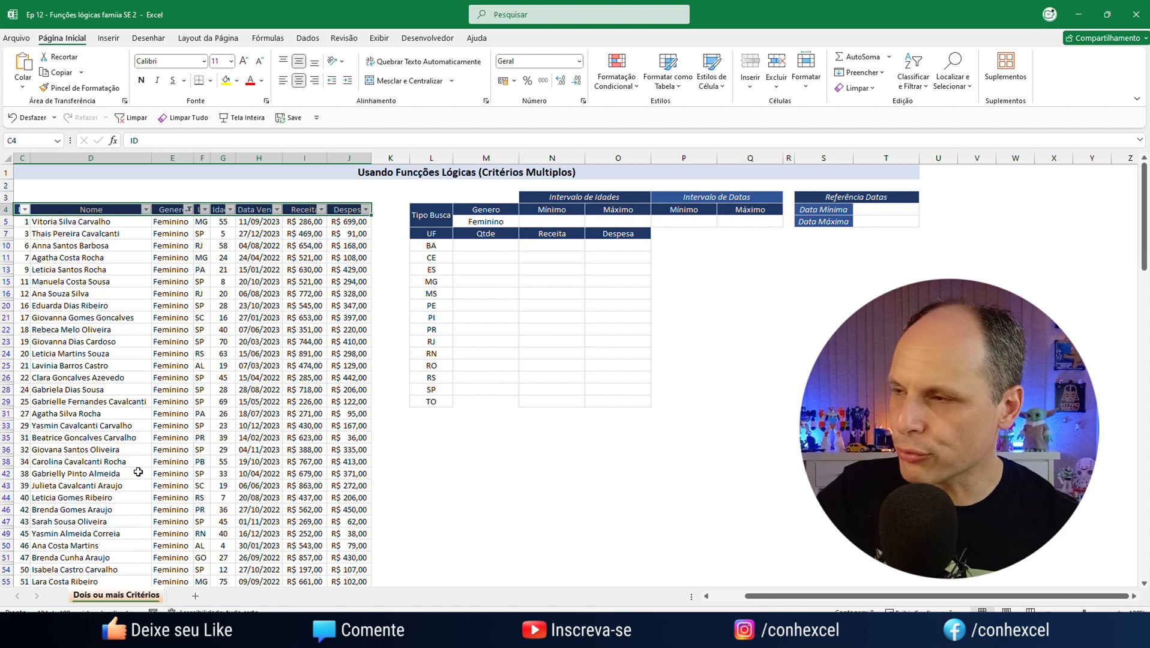
# Filter the UF column to AL to check the count against the matching records, and clear all the table's filters
pyautogui.click(205, 209)
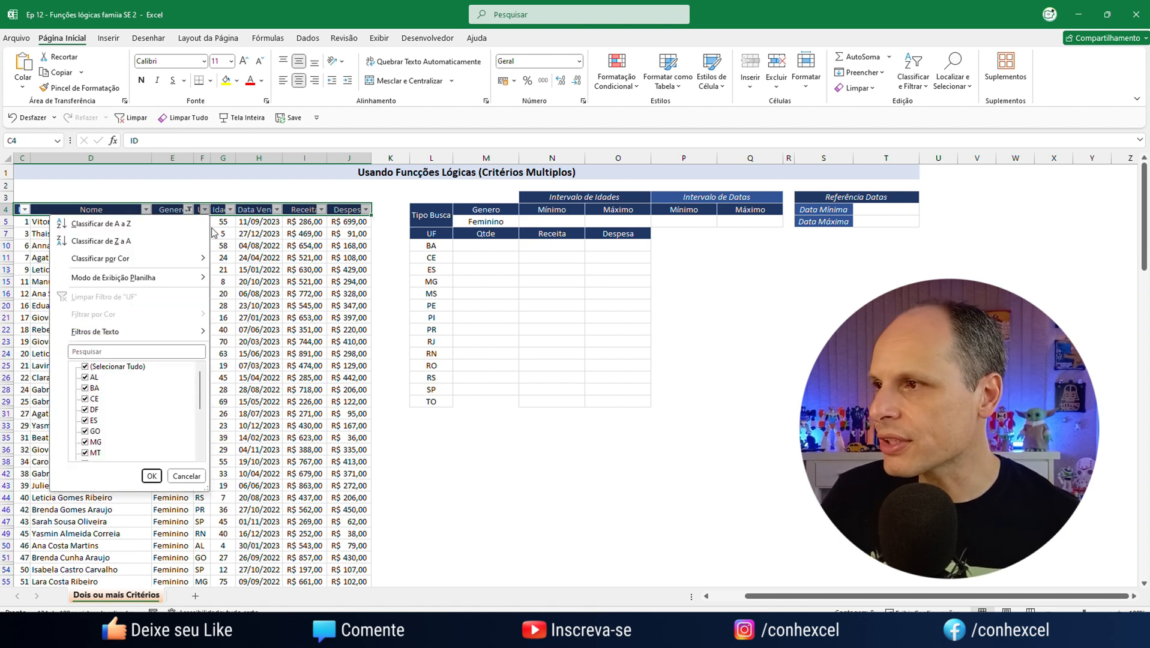
pyautogui.click(85, 367)
pyautogui.click(86, 377)
pyautogui.click(151, 476)
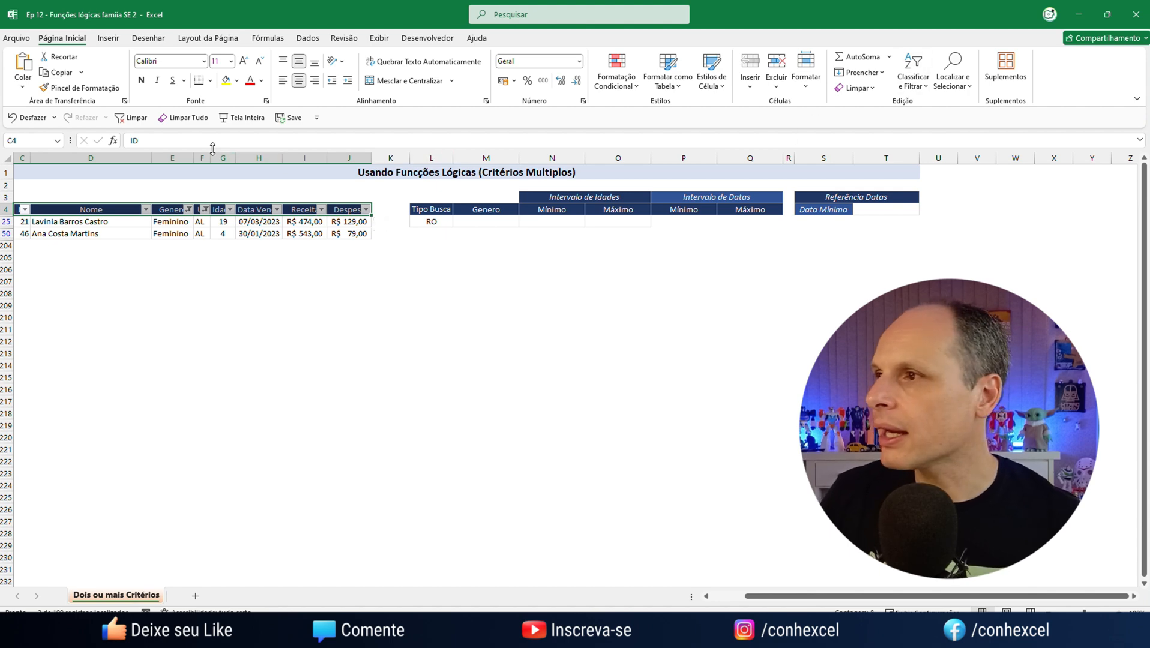
pyautogui.click(132, 118)
pyautogui.click(555, 303)
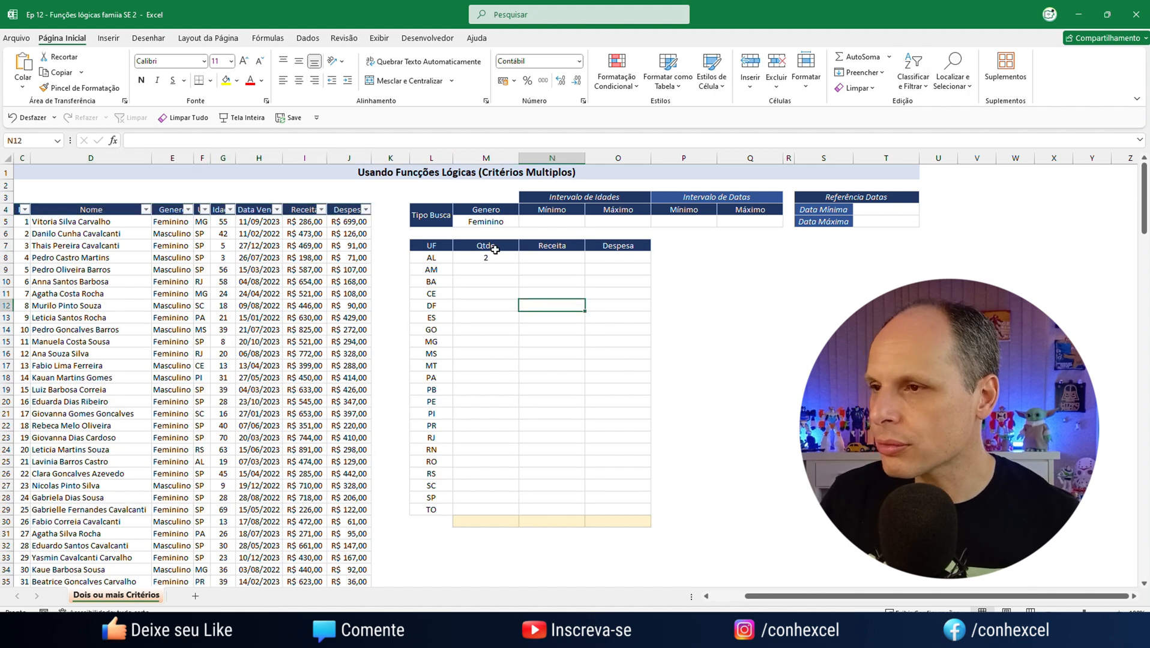
# Start a SOMASES formula in N8, the Receita cell of the AL row
pyautogui.click(489, 247)
pyautogui.click(503, 254)
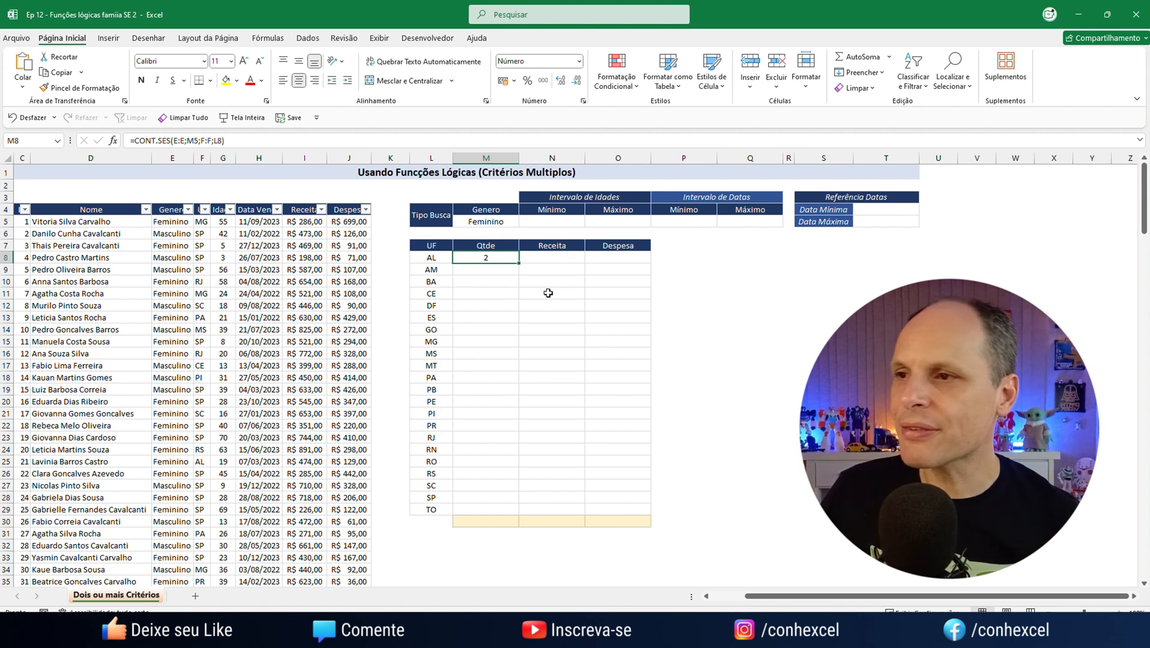
pyautogui.click(567, 258)
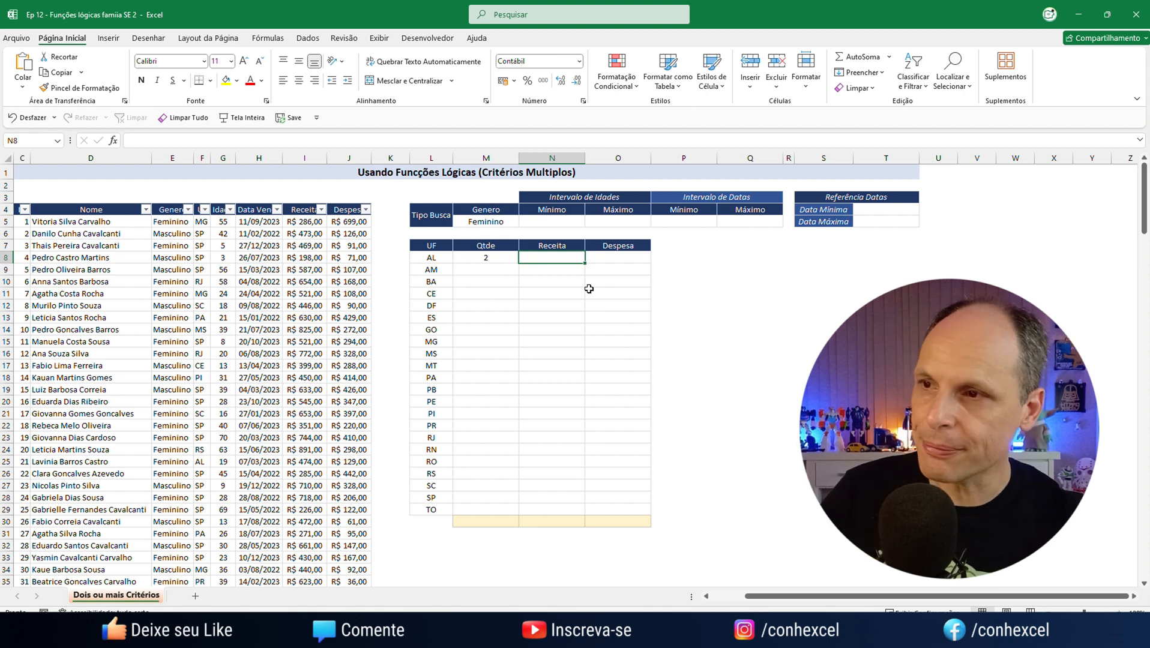
pyautogui.write('=som')
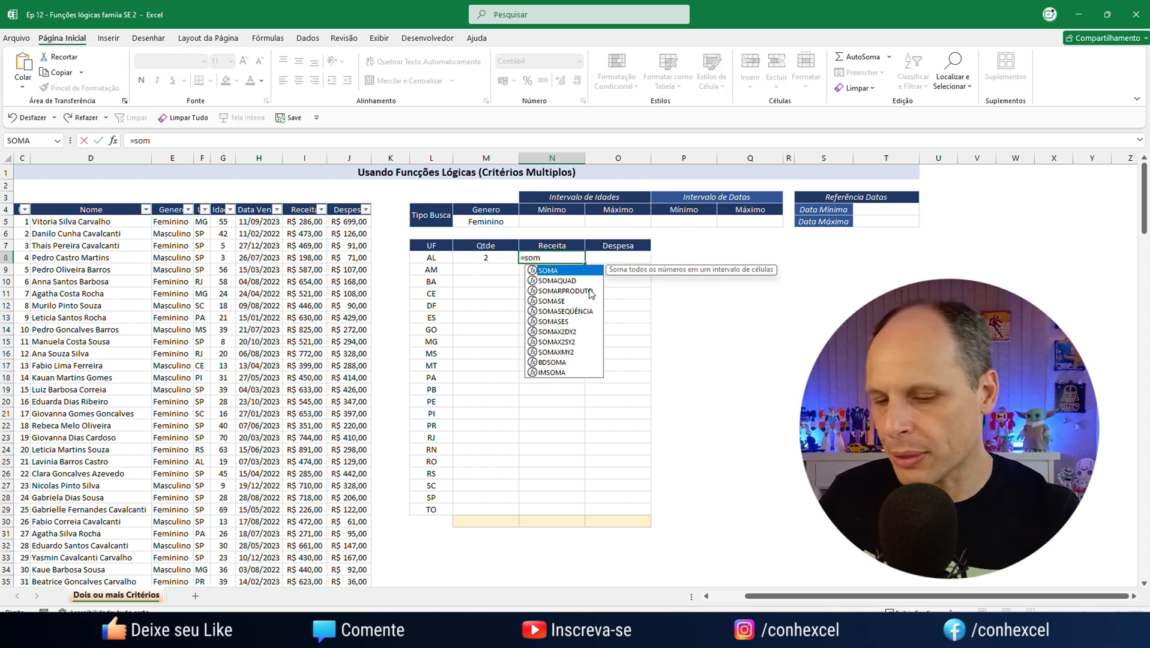
pyautogui.press('Down')
pyautogui.press('Down')
pyautogui.press('Down')
pyautogui.press('Down')
pyautogui.press('Down')
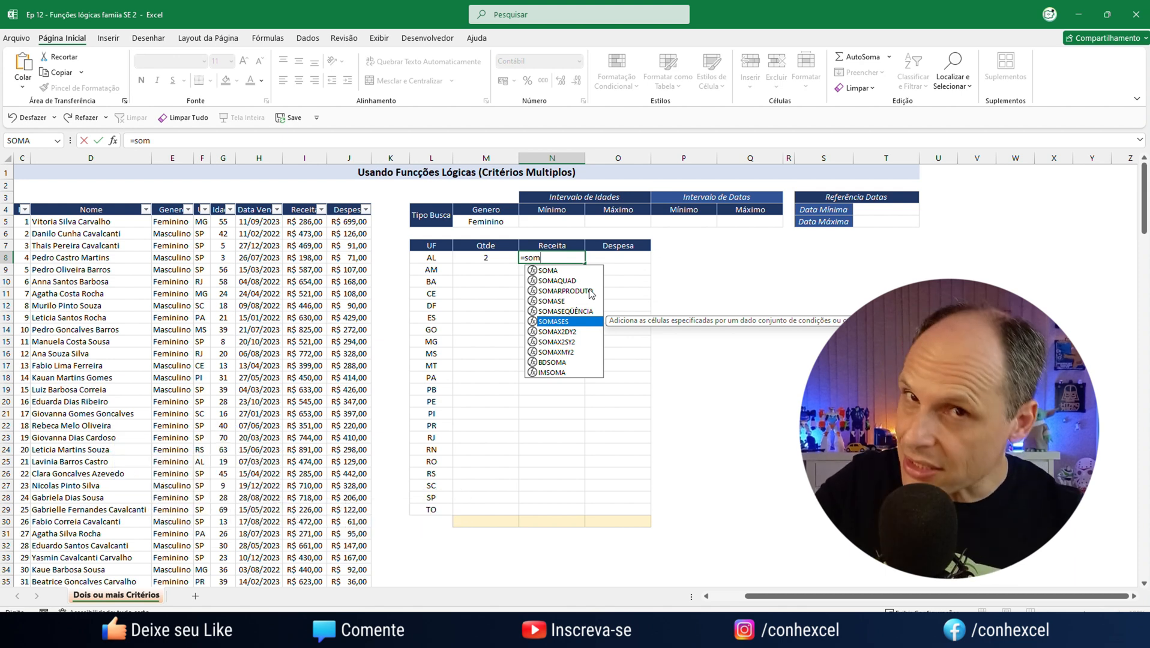
pyautogui.press('Tab')
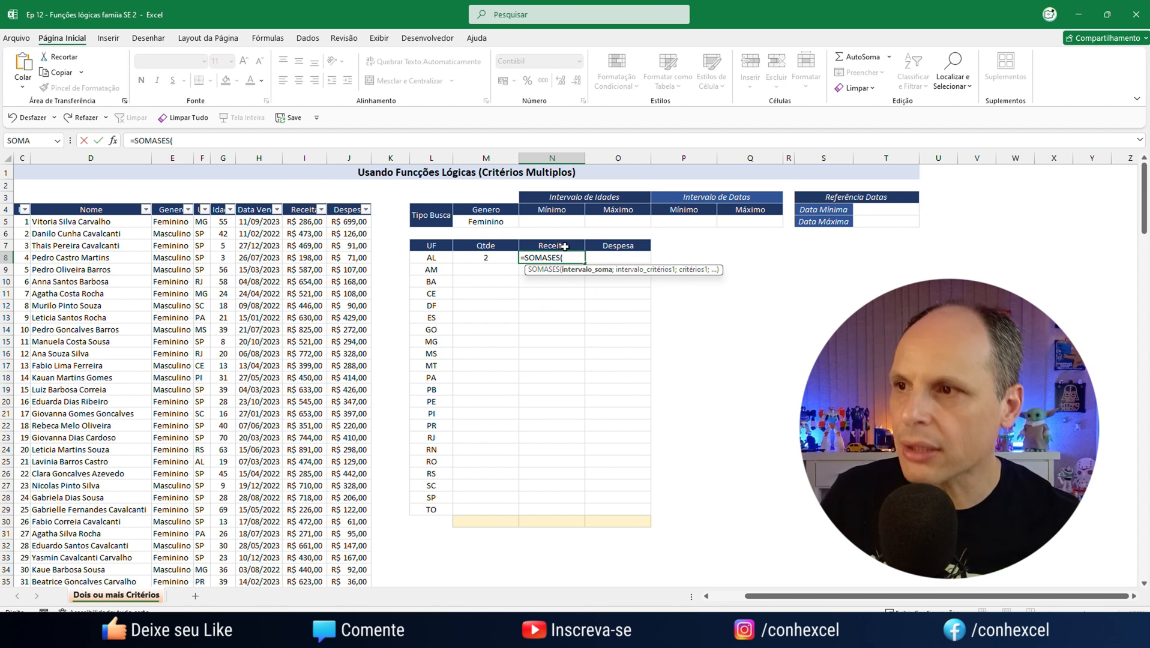
# Give the SOMASES in N8 the sum range I:I and the first criteria range E:E
pyautogui.write('I')
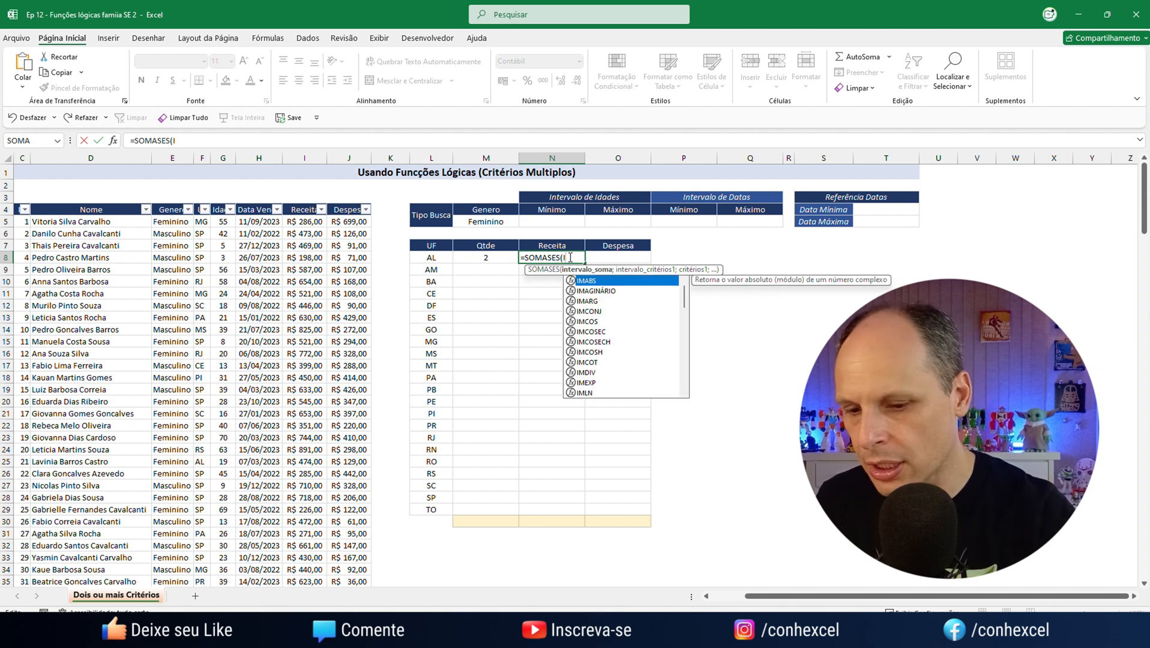
pyautogui.write(':I')
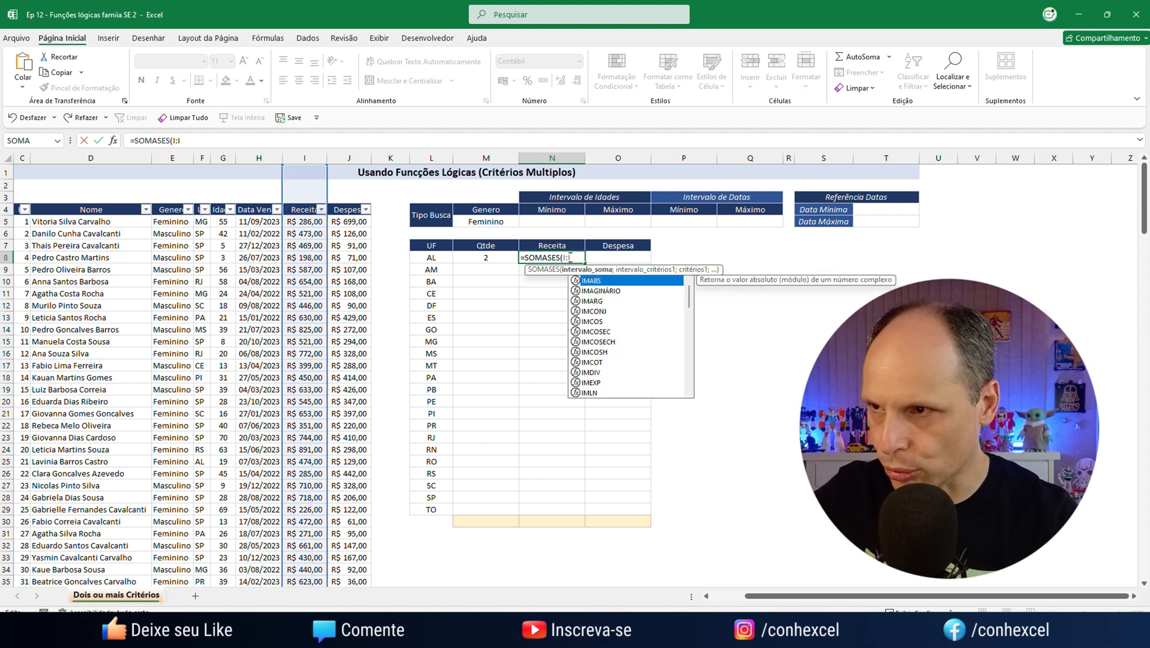
pyautogui.write(';')
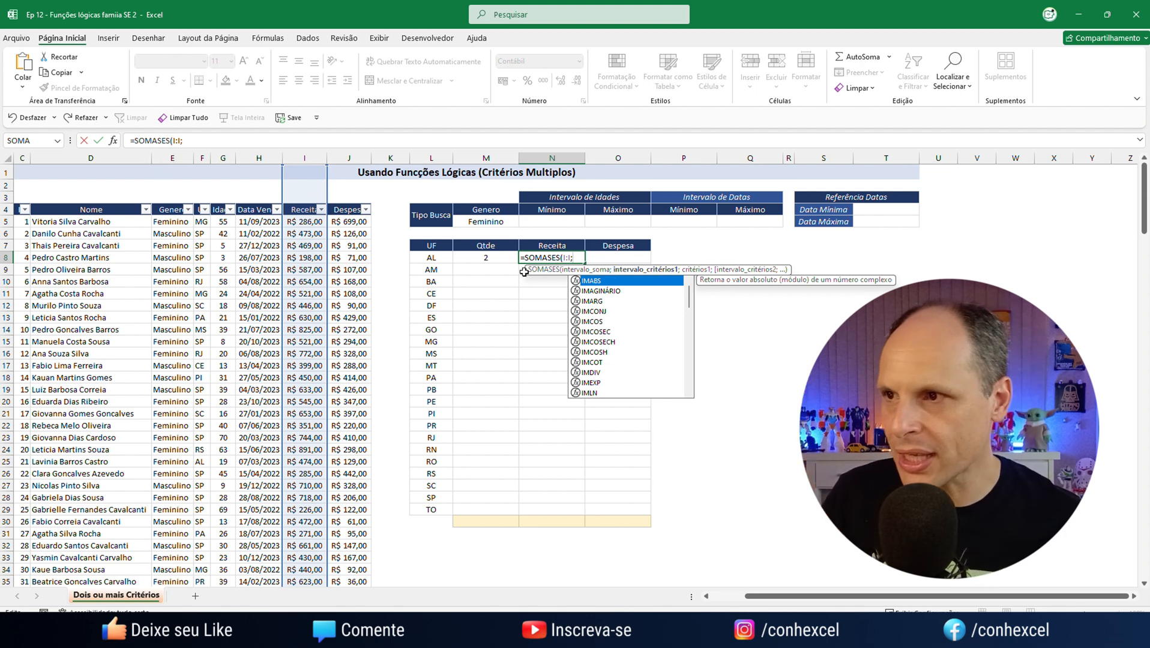
pyautogui.write('E:')
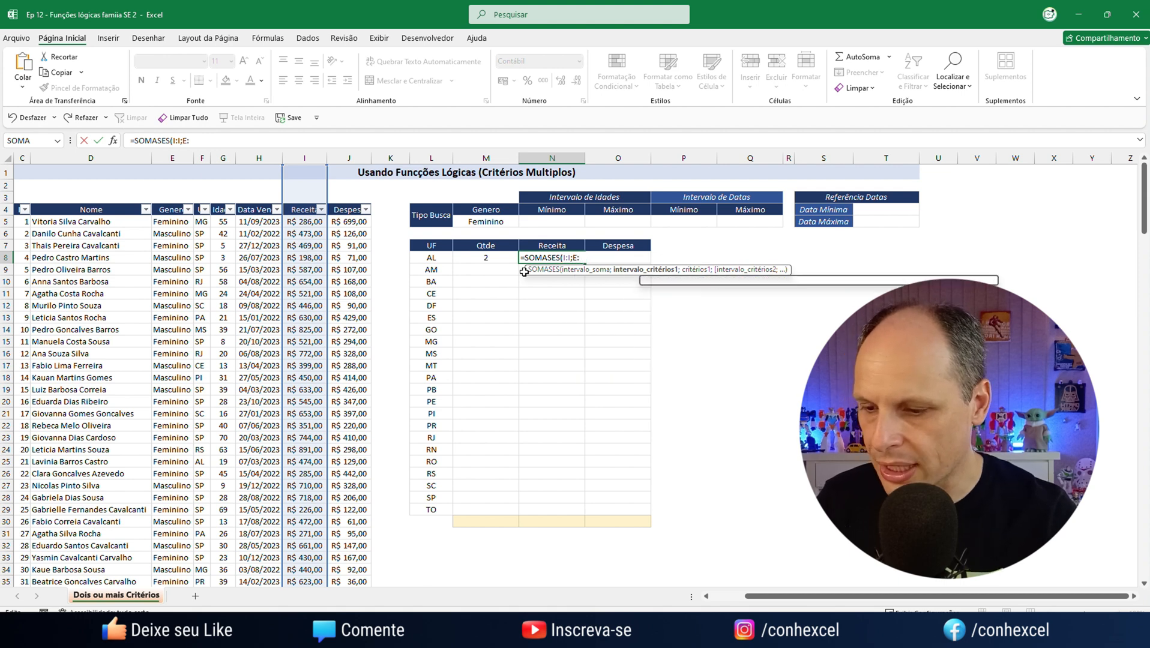
pyautogui.write('E')
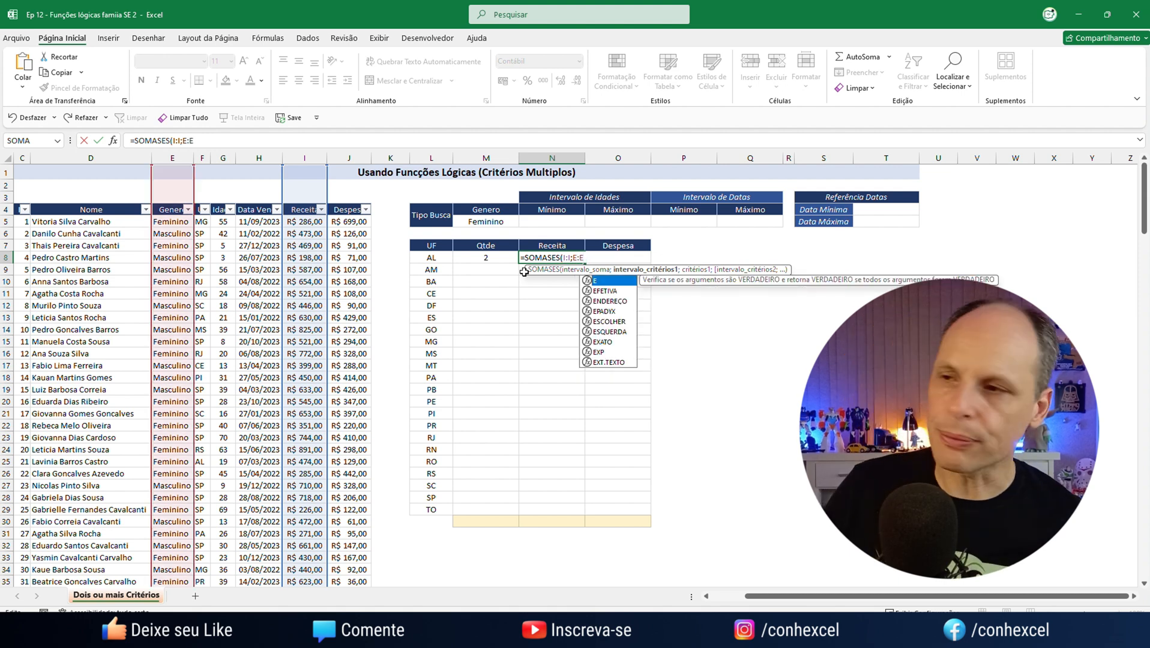
pyautogui.write(';')
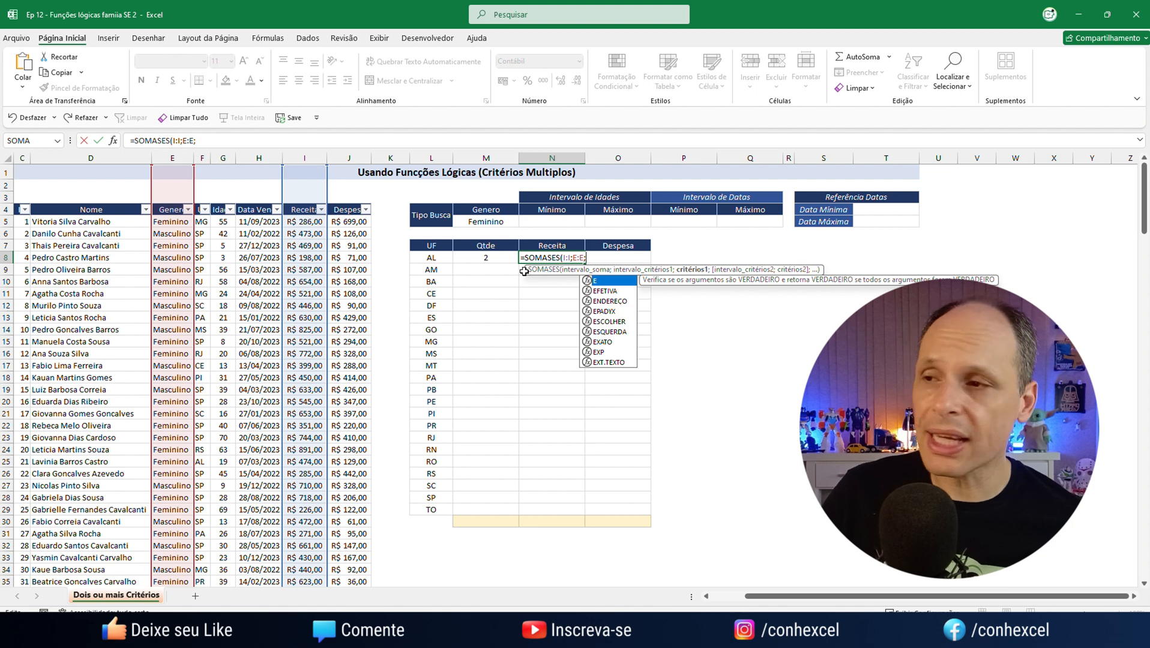
# Complete the N8 formula with gender criterion M5 and the state pair F:F;L8, giving =SOMASES(I:I;E:E;M5;F:F;L8)
pyautogui.click(485, 222)
pyautogui.write(';')
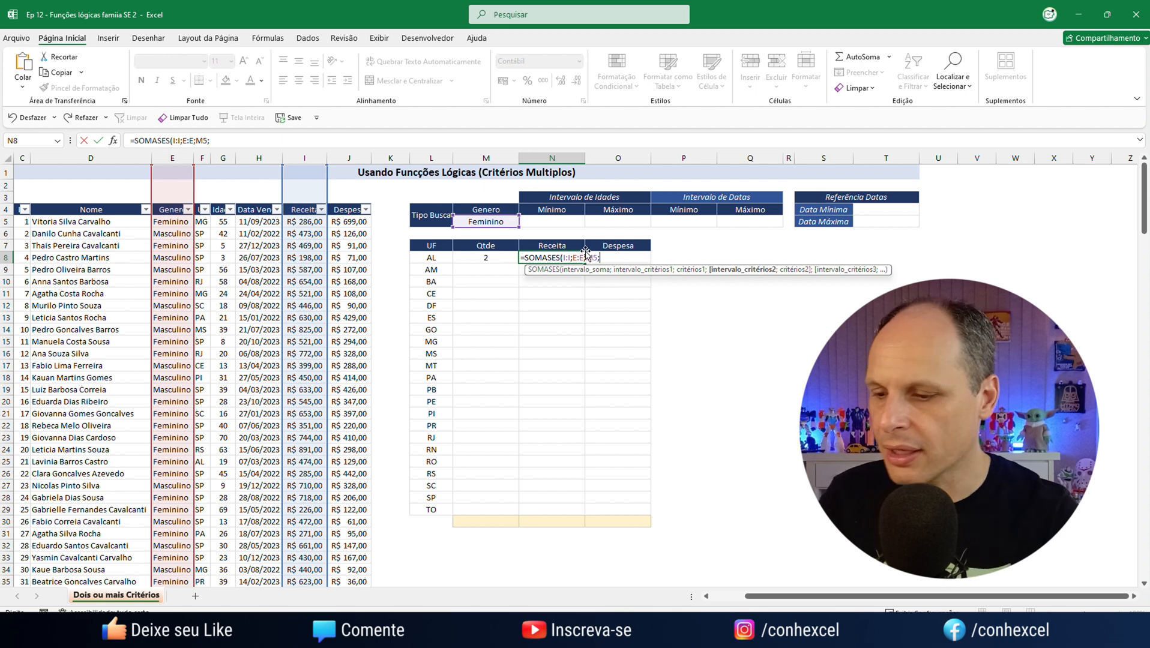
pyautogui.write('F:F')
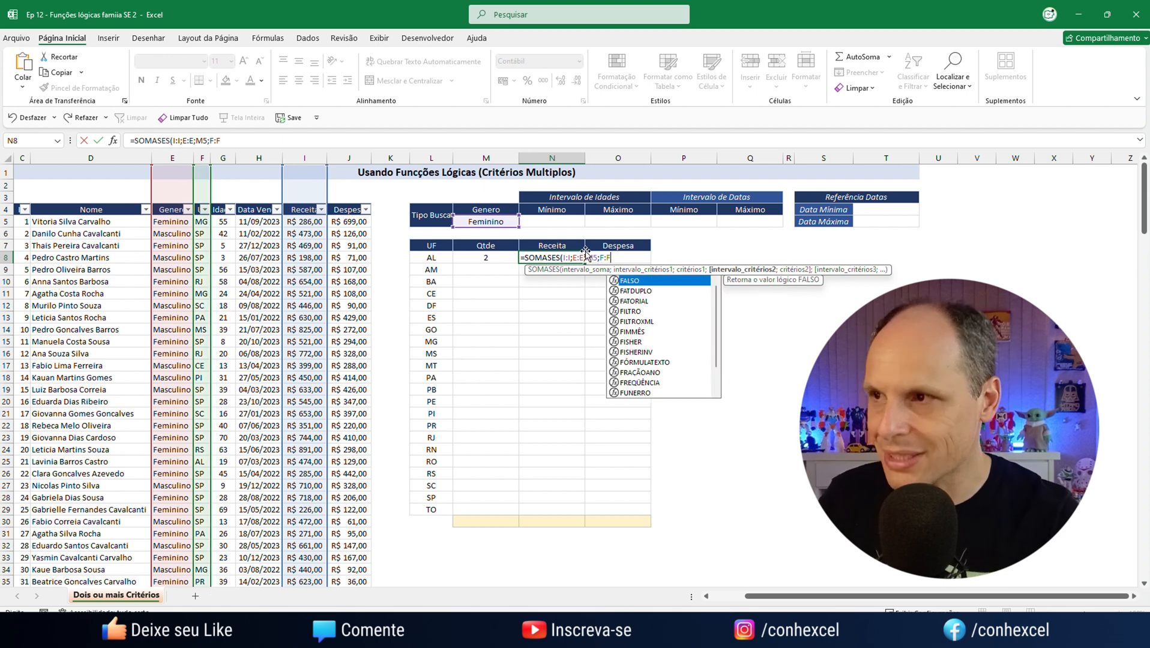
pyautogui.write(';')
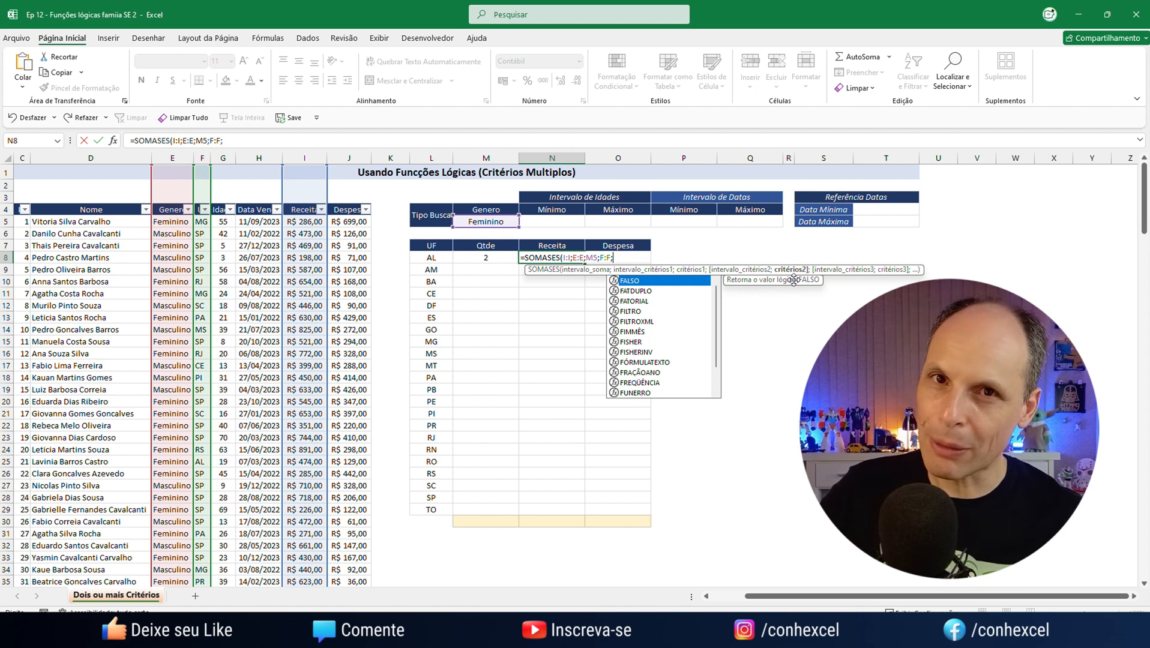
pyautogui.click(440, 257)
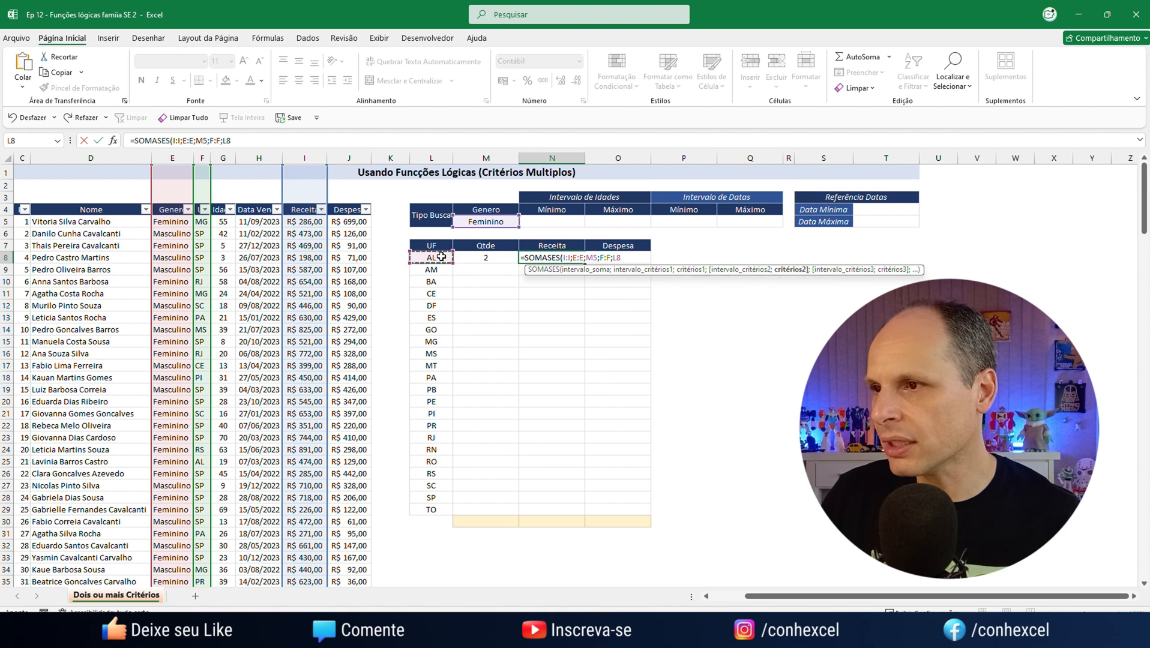
pyautogui.write(')')
pyautogui.press('BackSpace')
pyautogui.press('BackSpace')
pyautogui.write(')')
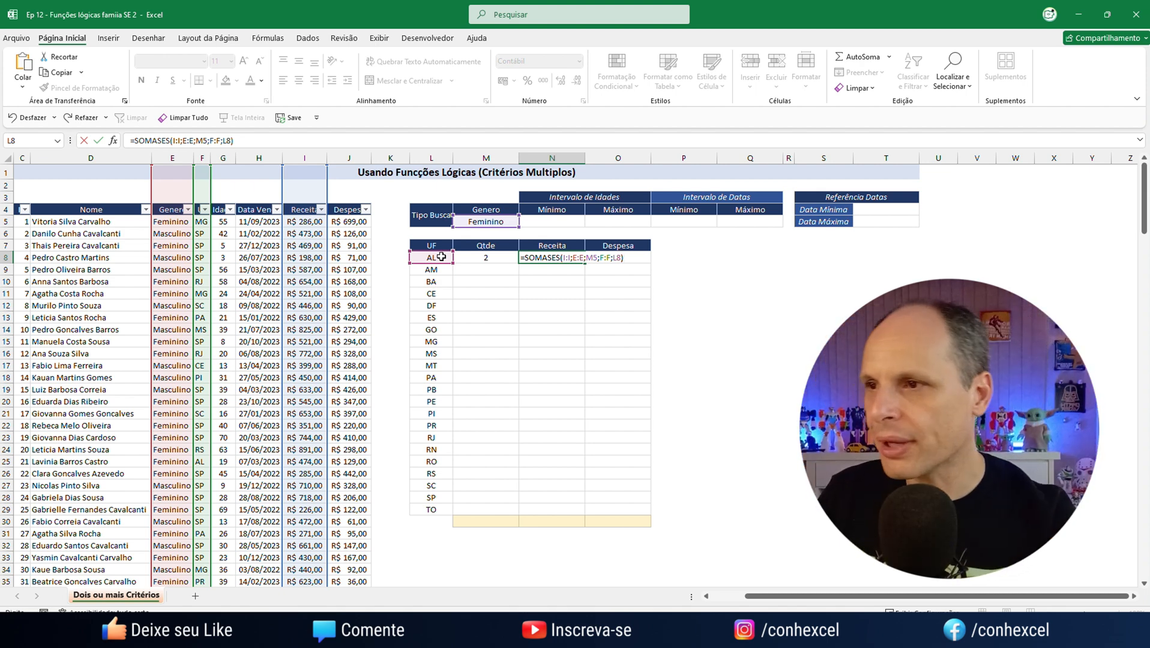
pyautogui.press('Return')
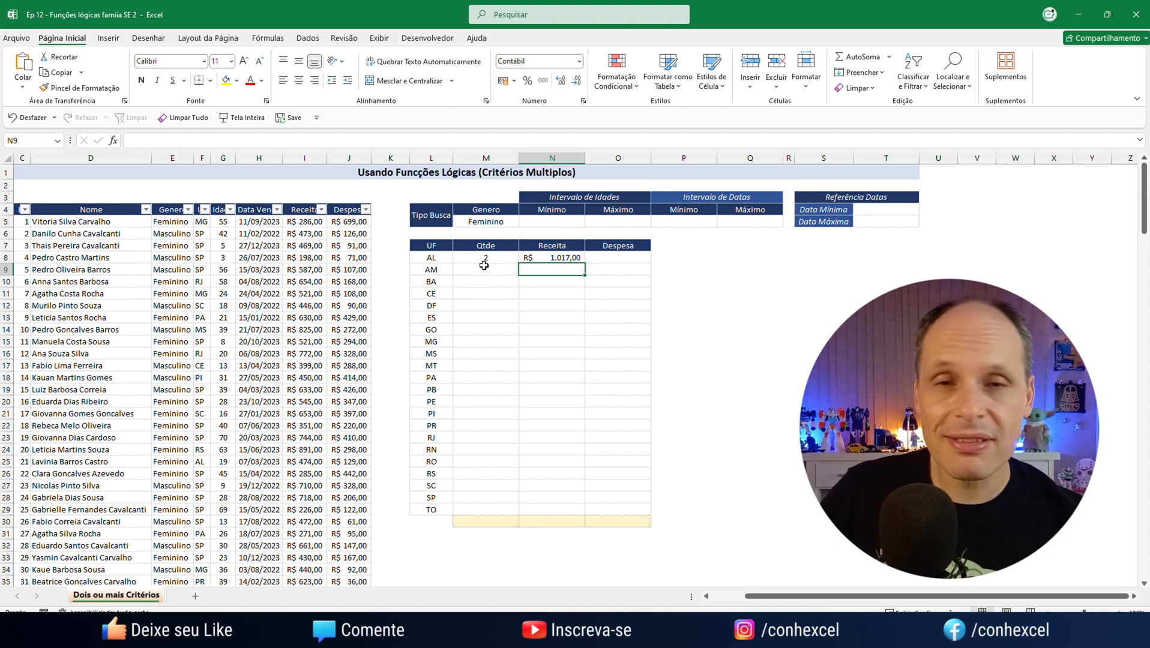
# Test the AL row formulas by switching the Genero criterion in M5 to Masculino and back to Feminino
pyautogui.click(502, 227)
pyautogui.click(524, 223)
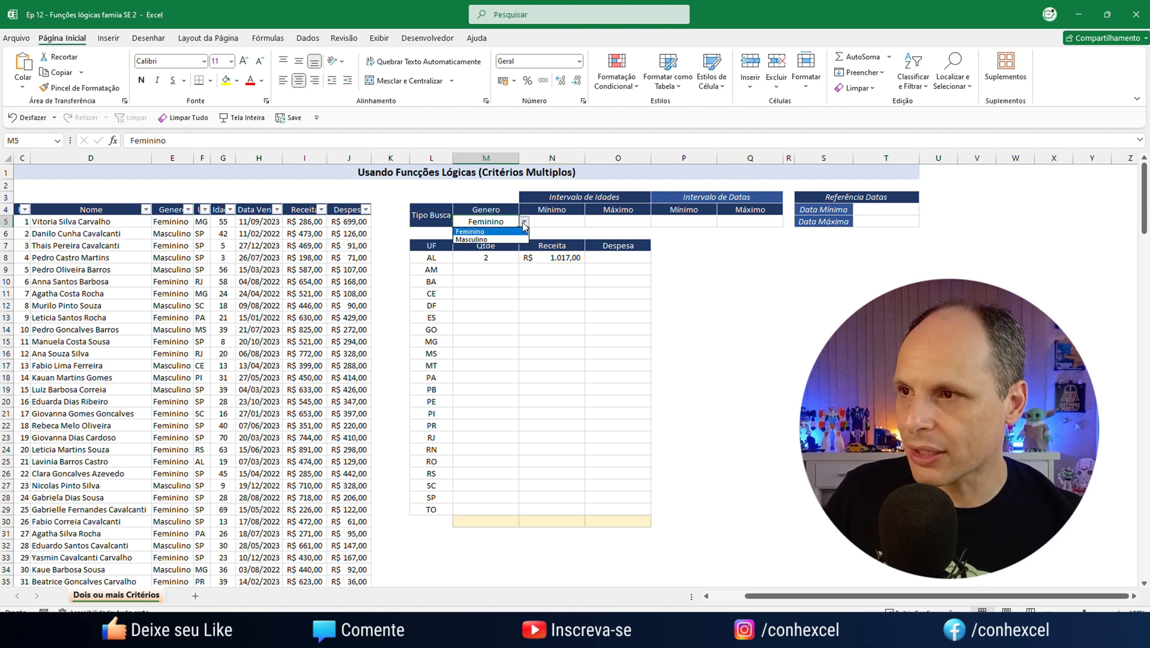
pyautogui.click(493, 239)
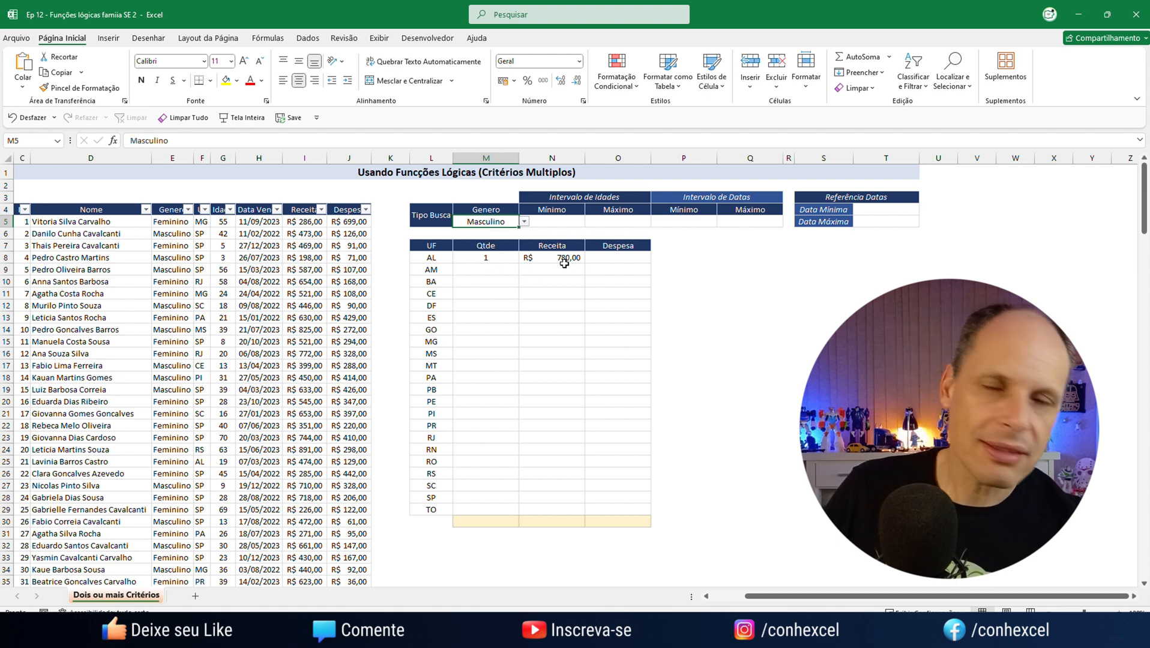
pyautogui.click(524, 222)
pyautogui.click(501, 233)
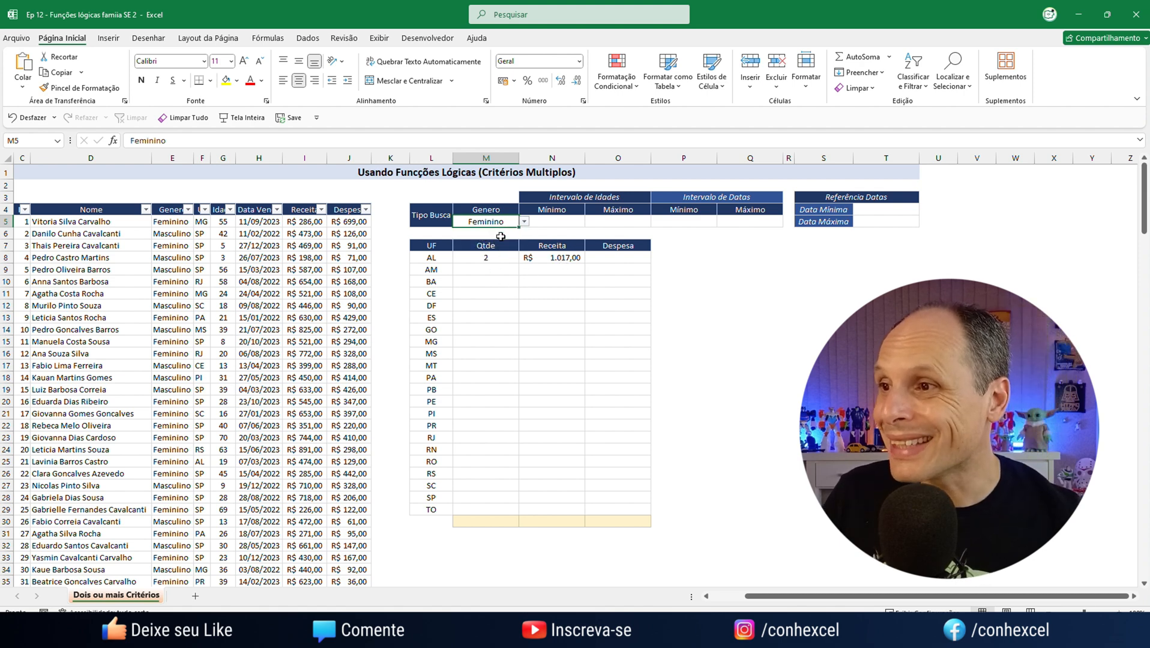
# Start a SOMASES in O8, the AL row's Despesa cell, with sum range J:J and the gender pair E:E;M5
pyautogui.click(616, 266)
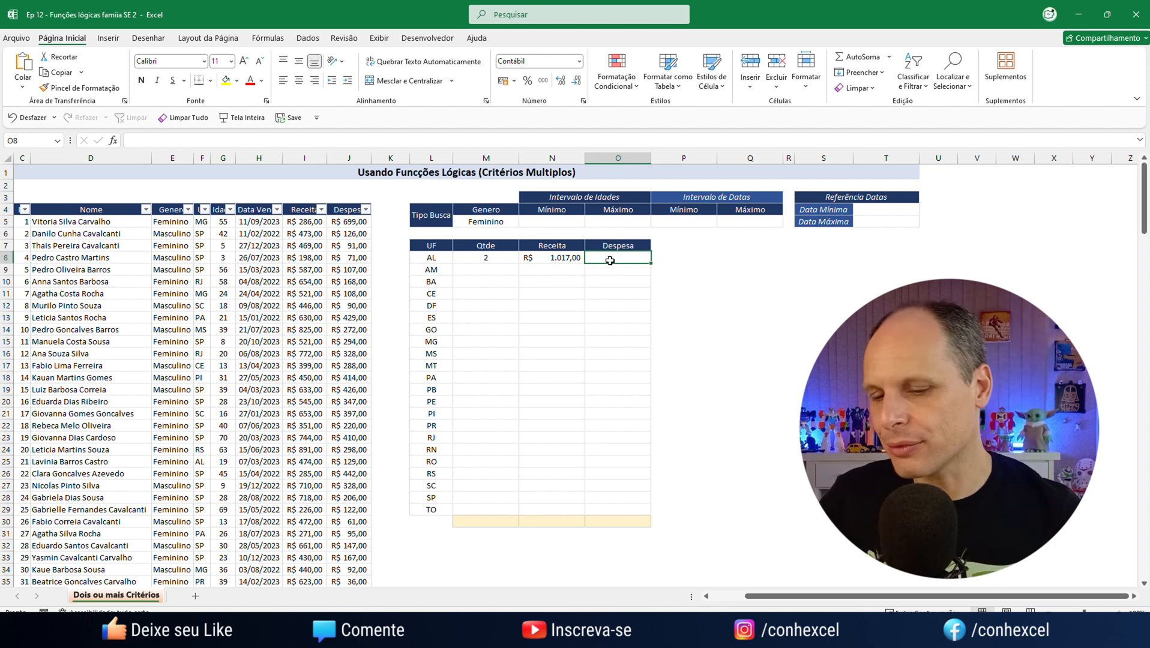
pyautogui.write('=')
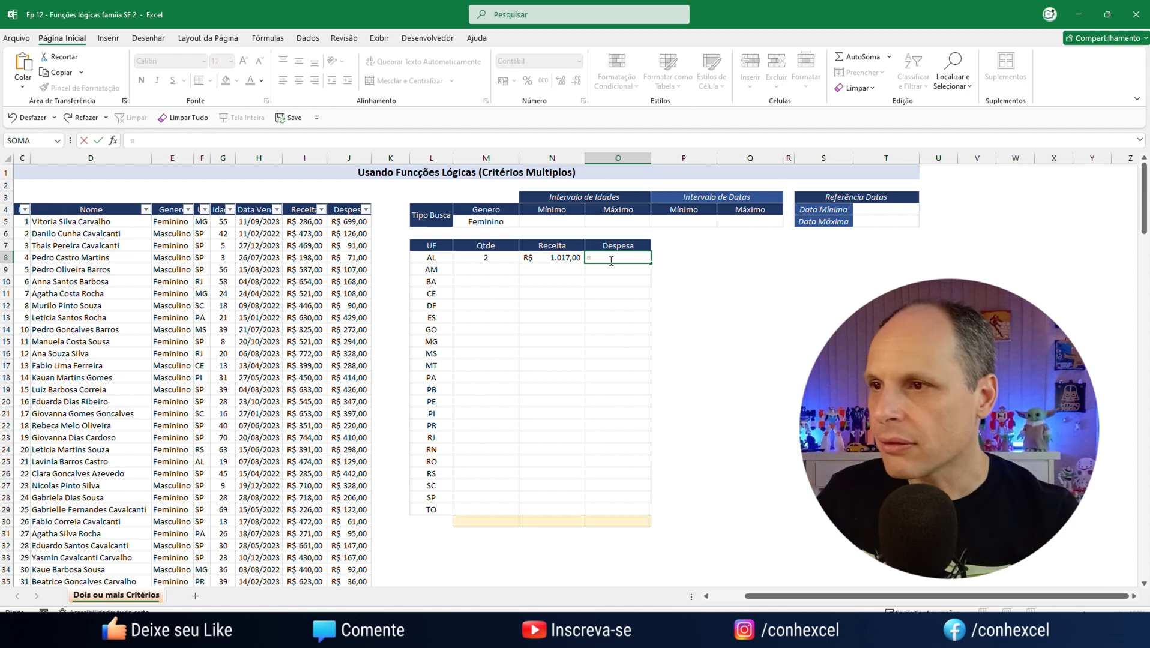
pyautogui.write('SOMASES(')
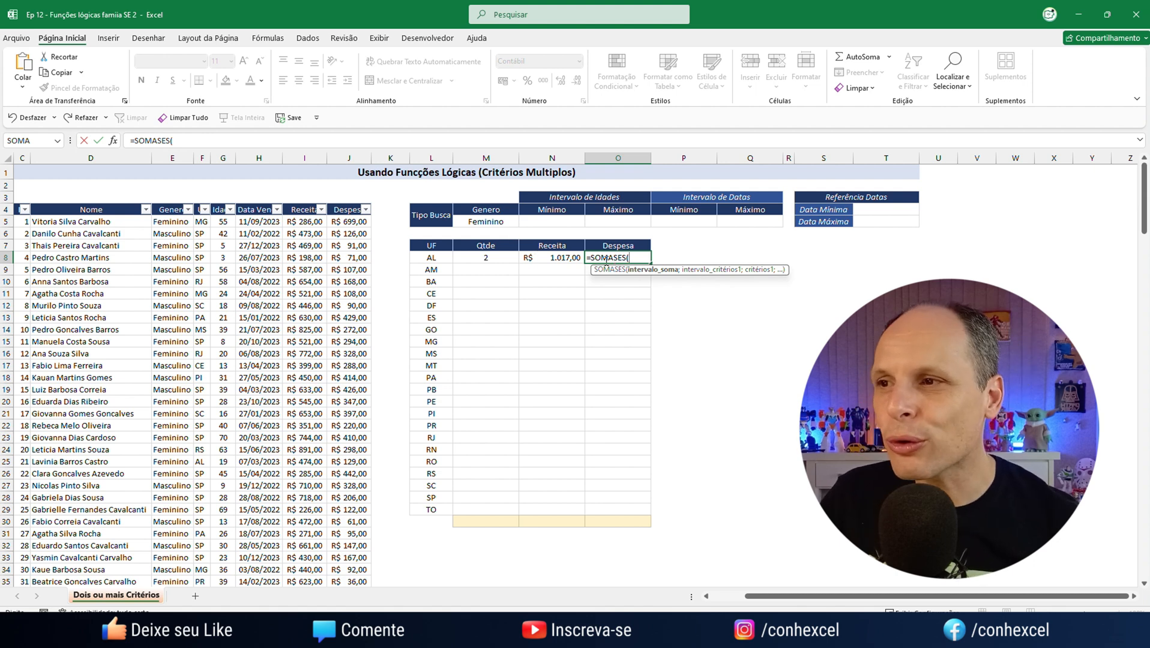
pyautogui.write('J:J;')
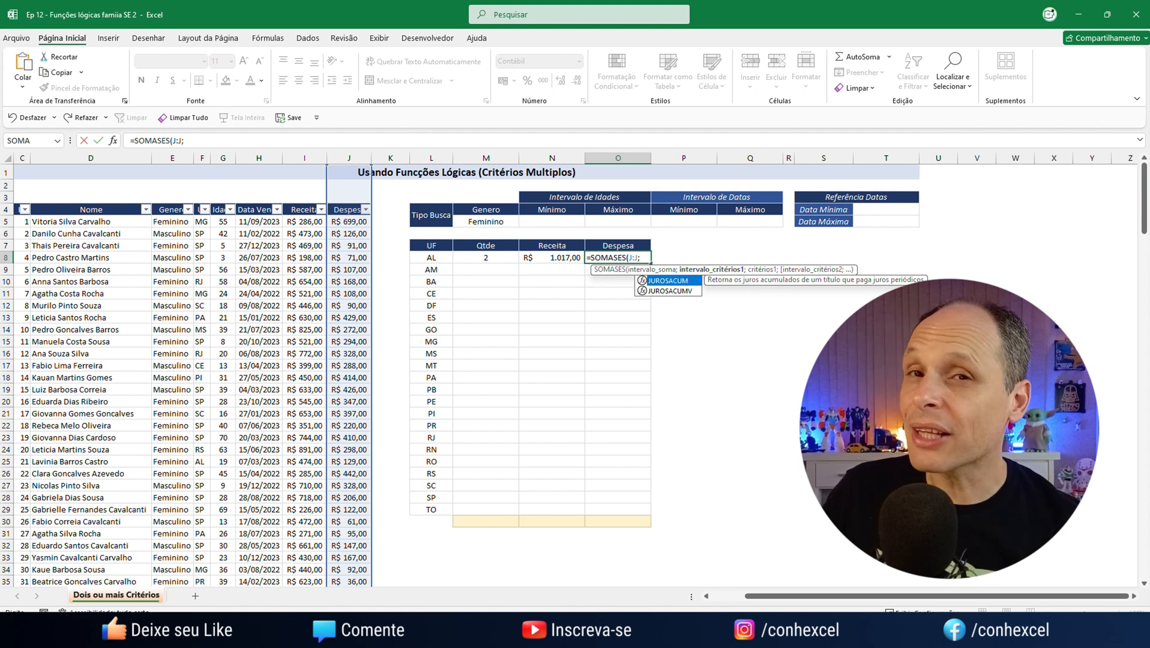
pyautogui.write('E:E')
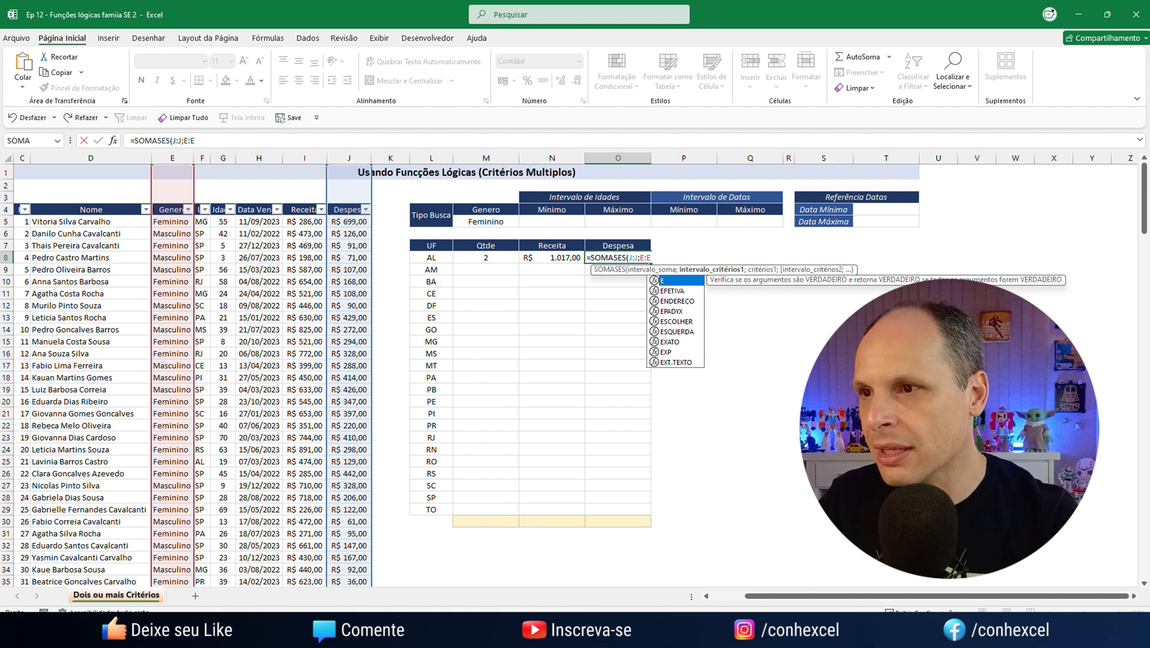
pyautogui.write(';')
pyautogui.click(483, 222)
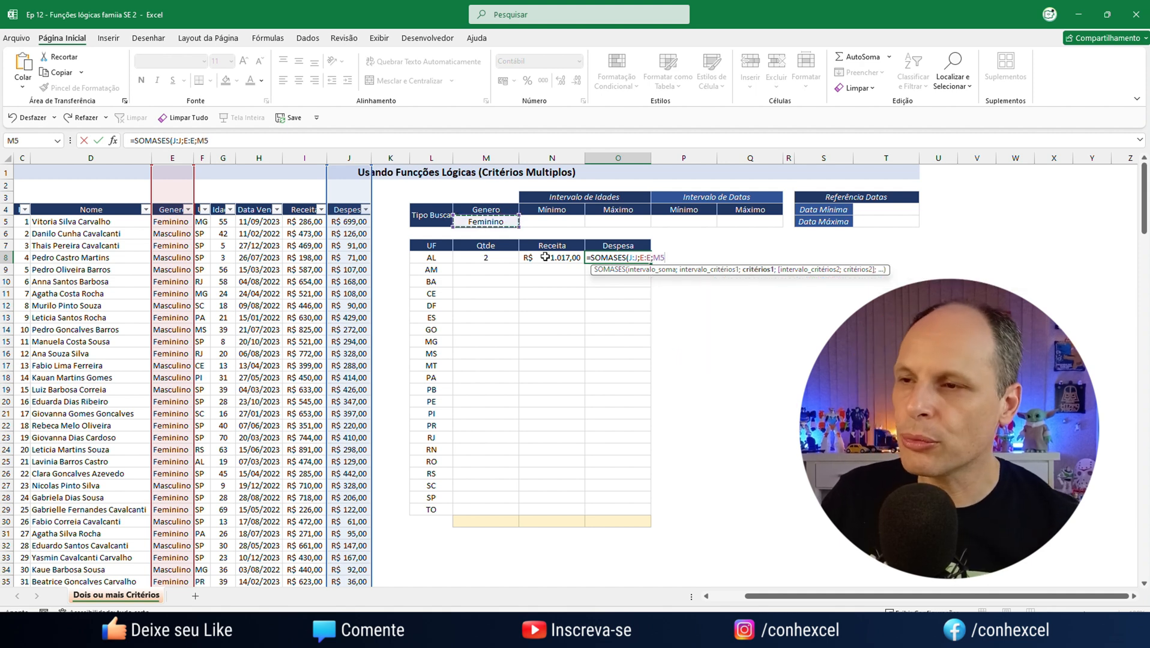
# Complete the Despesa formula in O8 with the state criteria range F:F and criterion L8
pyautogui.write(';')
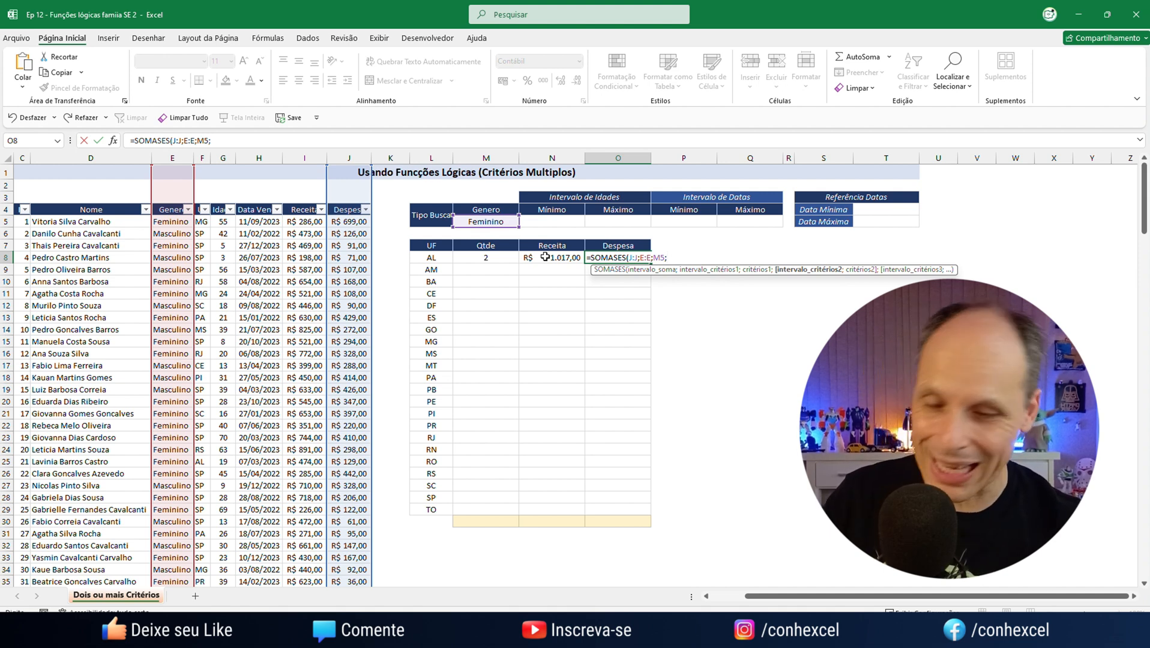
pyautogui.write('F:F')
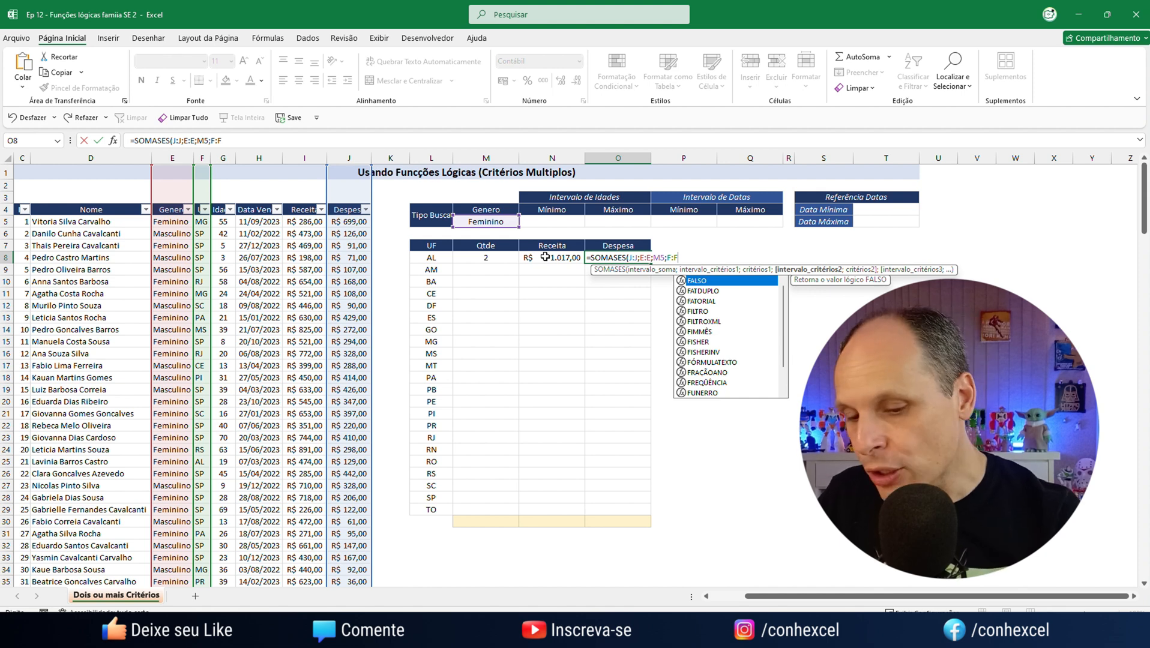
pyautogui.write(';')
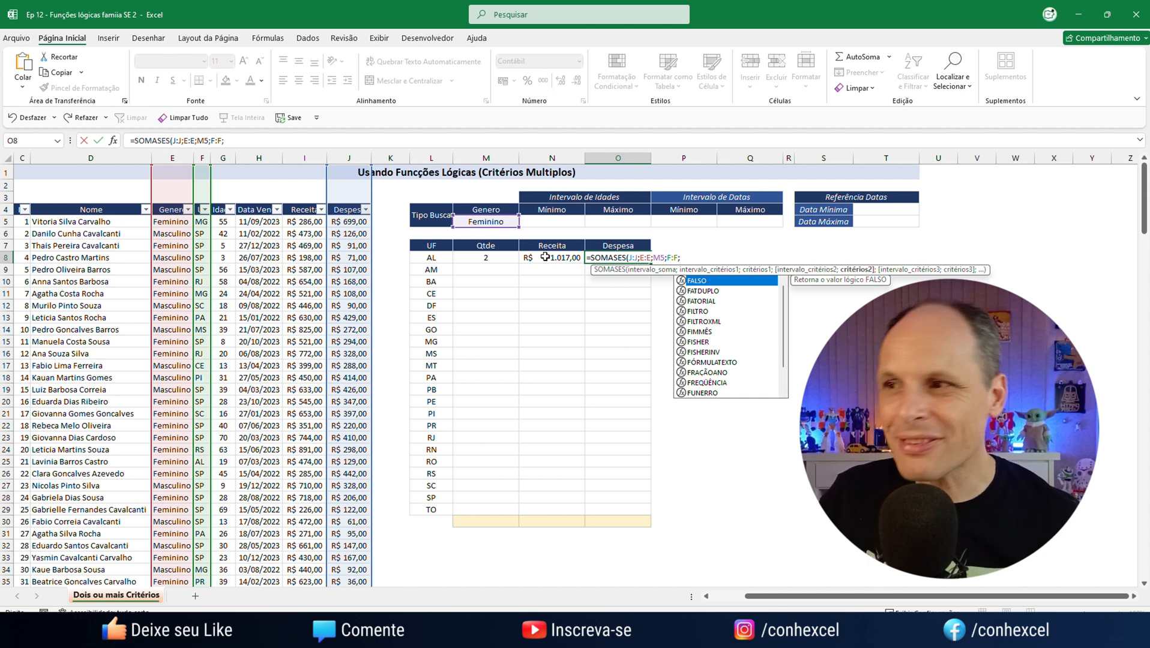
pyautogui.click(423, 258)
pyautogui.write(')')
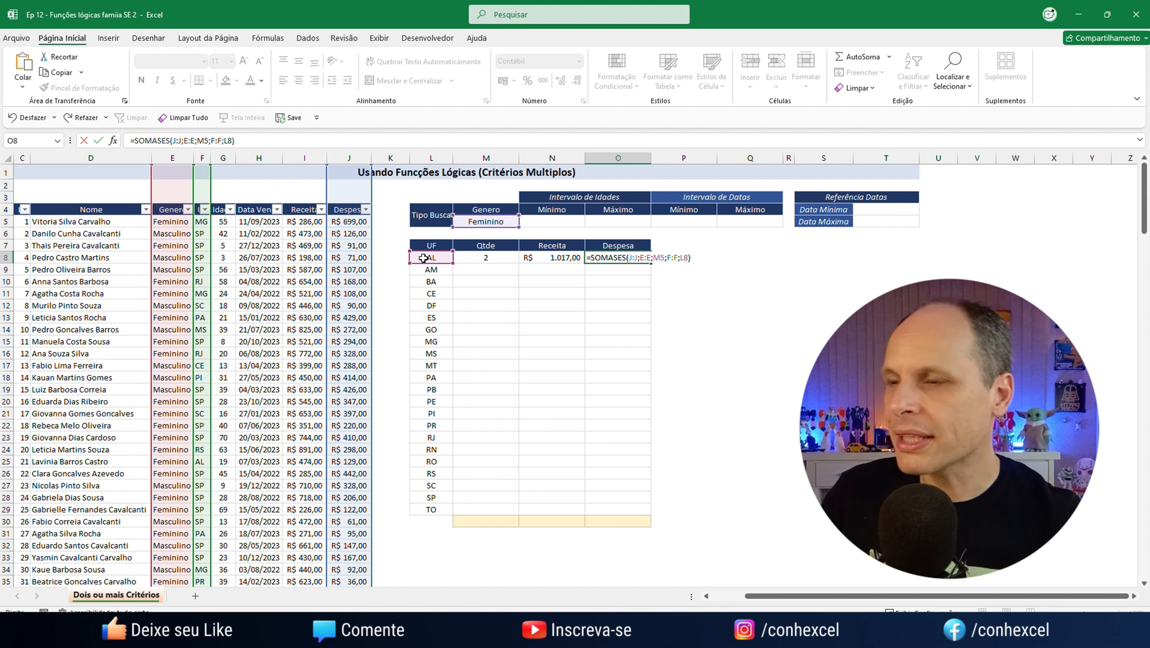
pyautogui.press('Return')
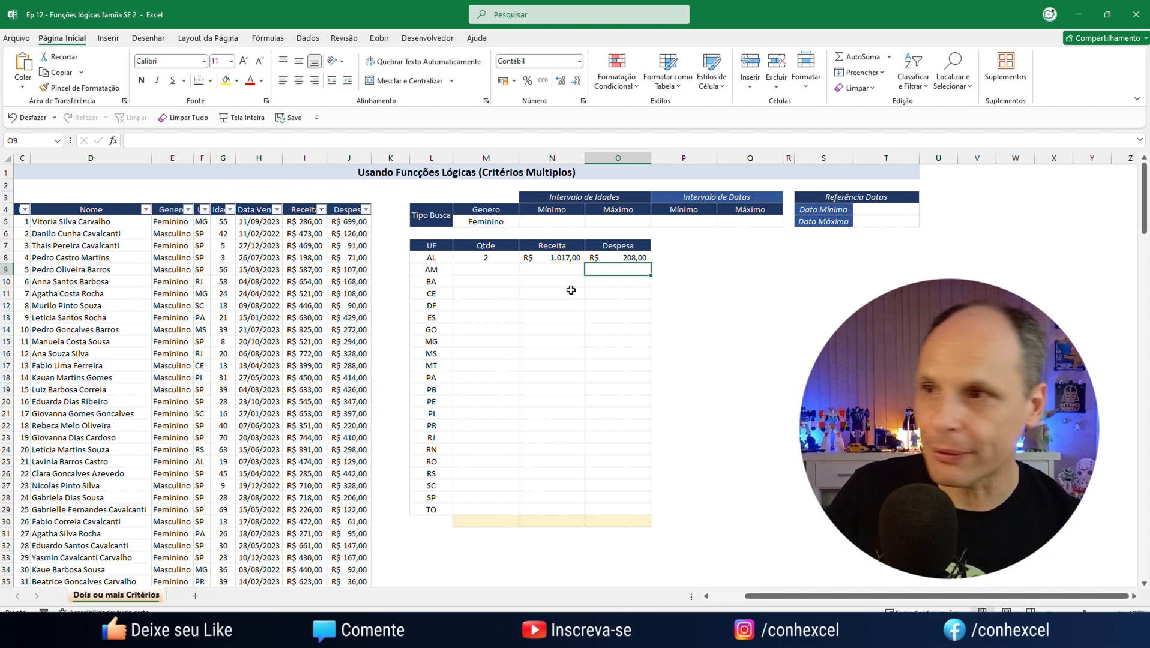
# Make the gender criterion absolute as $M$5 in the AL row's Qtde formula in M8
pyautogui.click(483, 255)
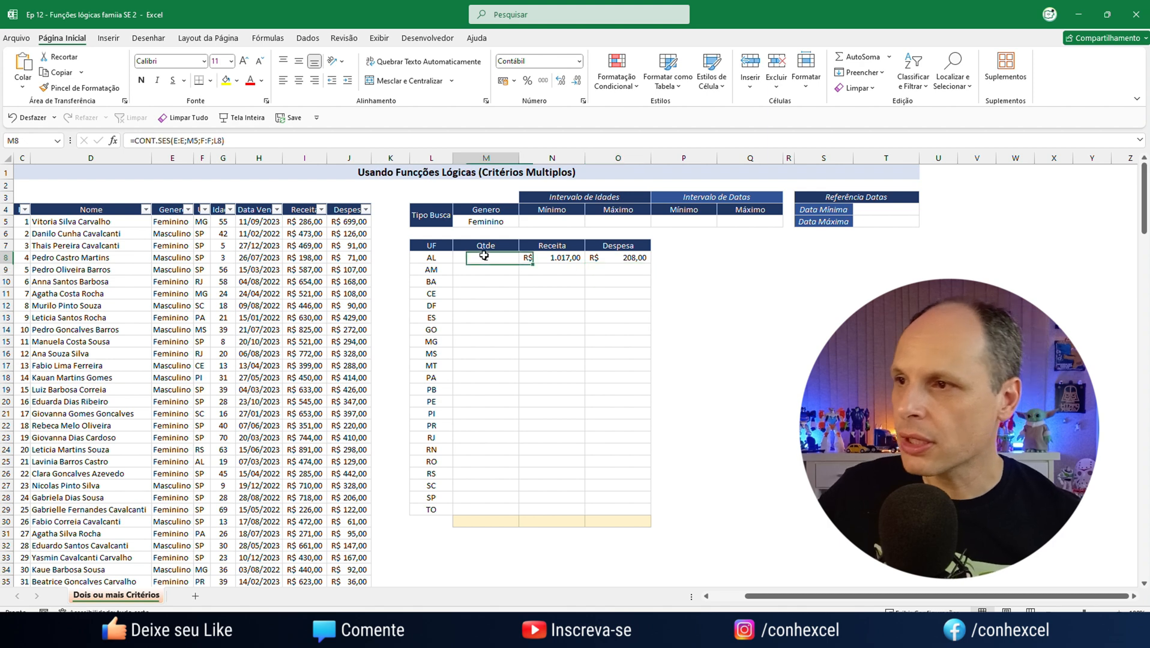
pyautogui.click(539, 262)
pyautogui.click(606, 259)
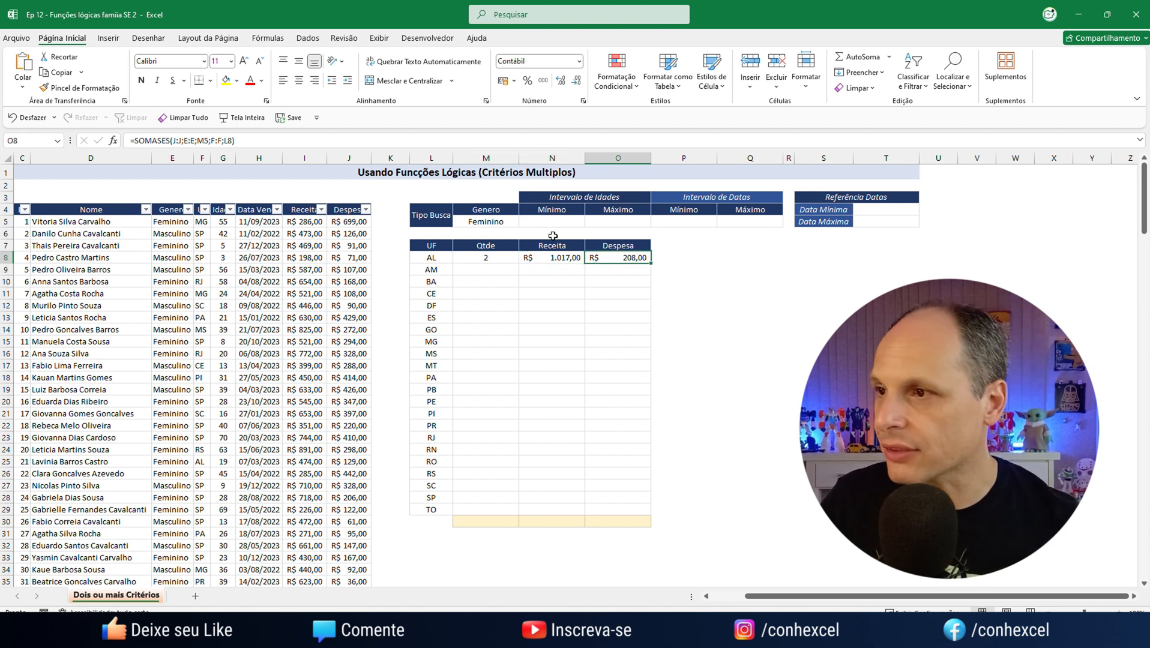
pyautogui.doubleClick(491, 258)
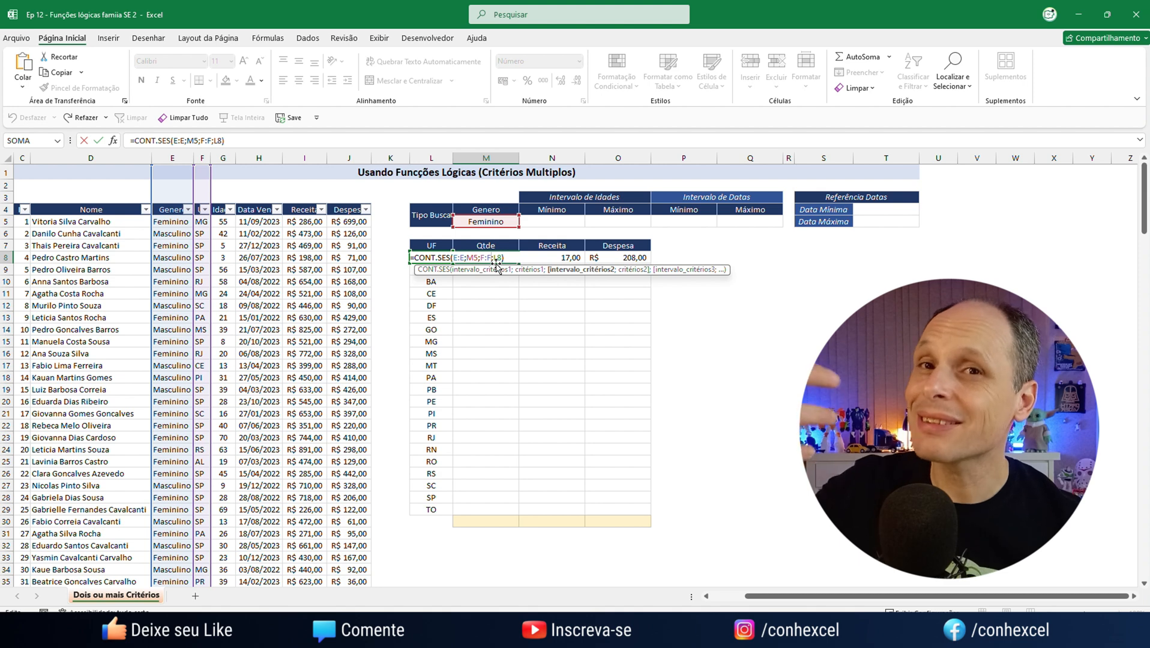
pyautogui.doubleClick(472, 258)
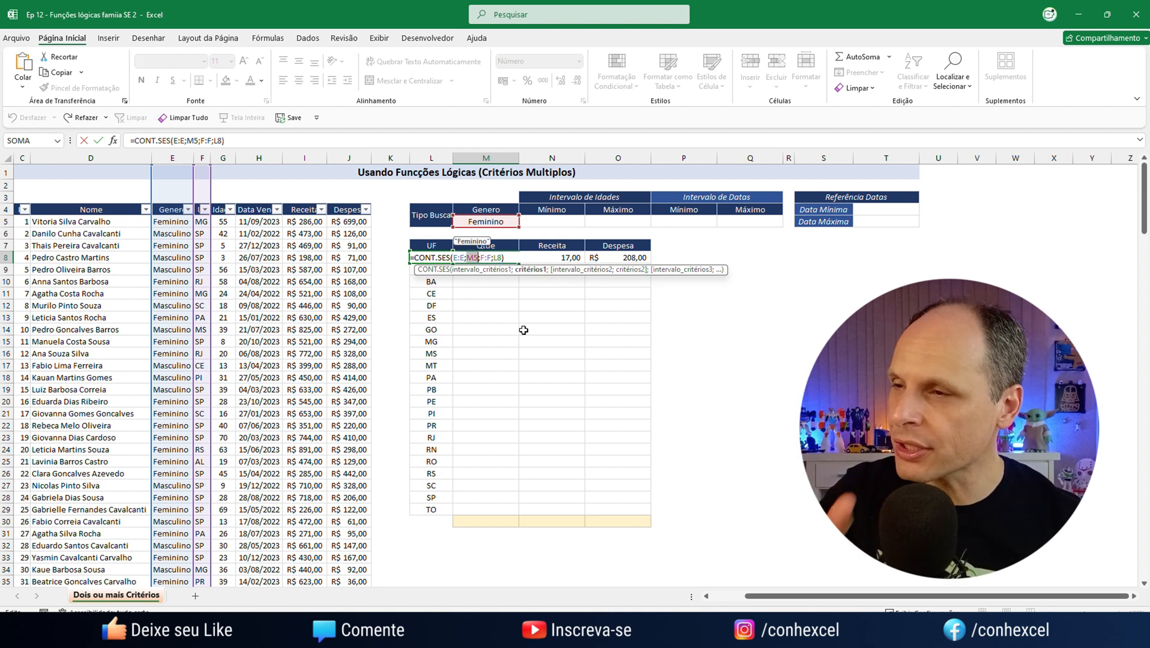
pyautogui.press('F4')
pyautogui.press('Return')
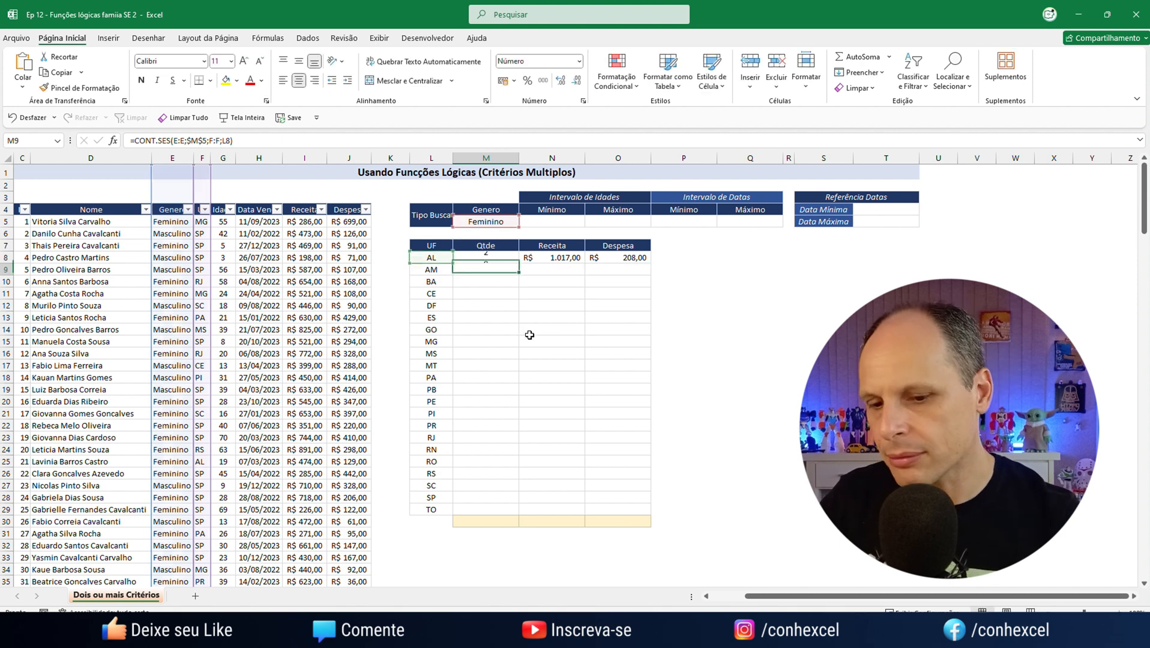
# Make the gender criterion absolute as $M$5 in the AL row's Receita formula in N8
pyautogui.click(564, 256)
pyautogui.doubleClick(565, 257)
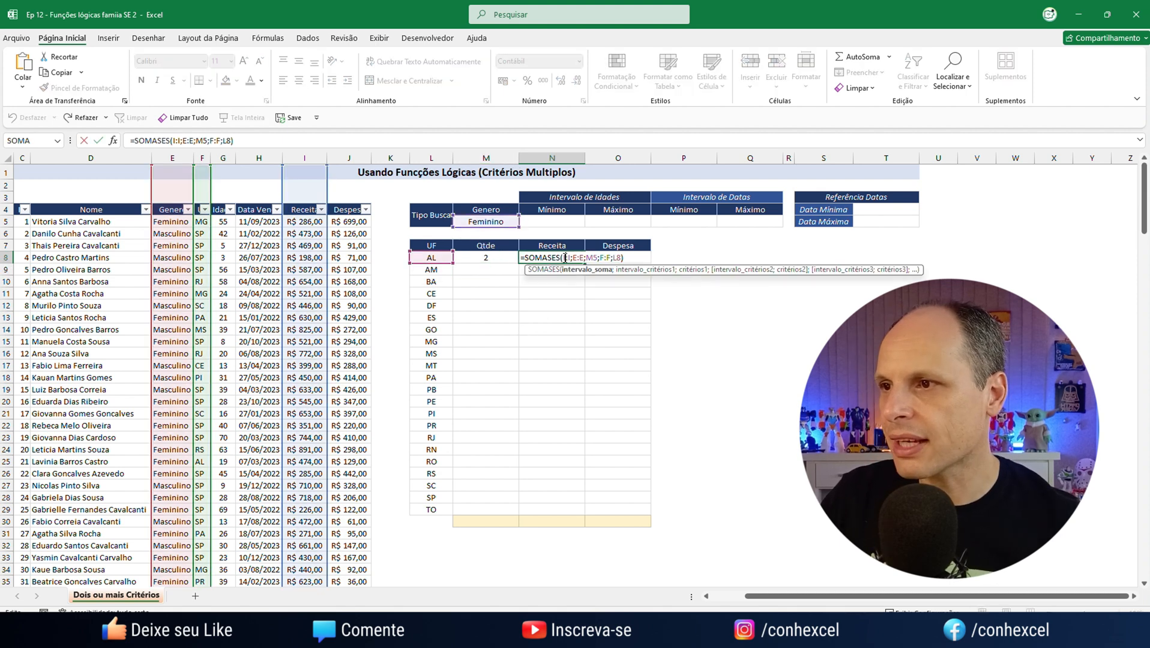
pyautogui.click(582, 258)
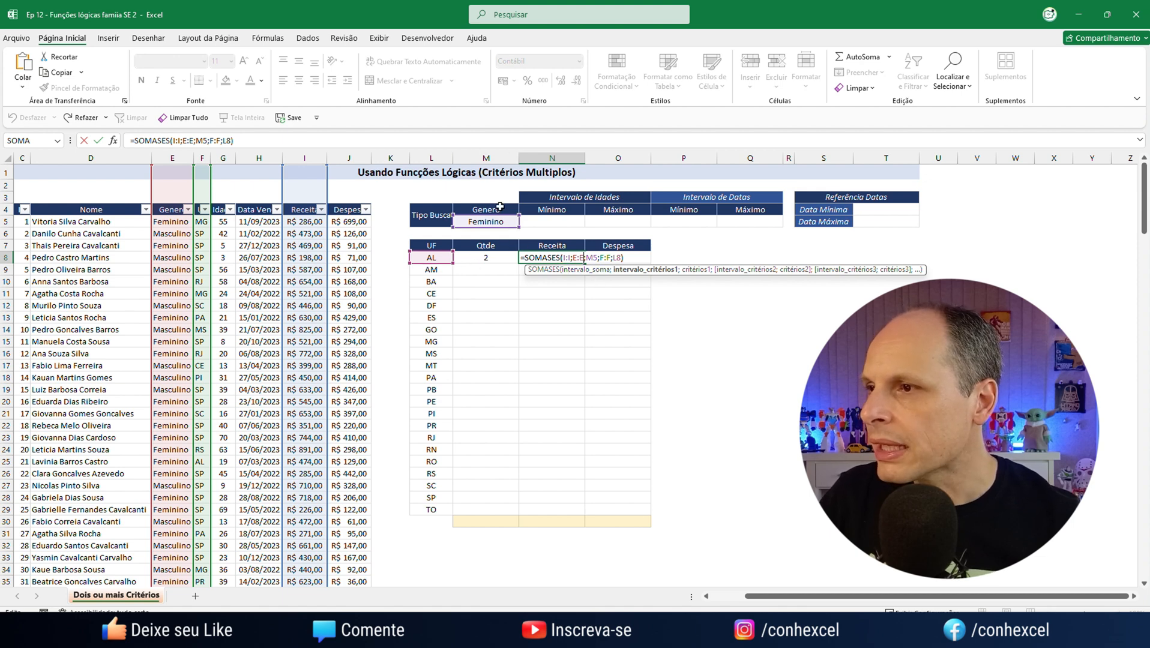
pyautogui.doubleClick(593, 257)
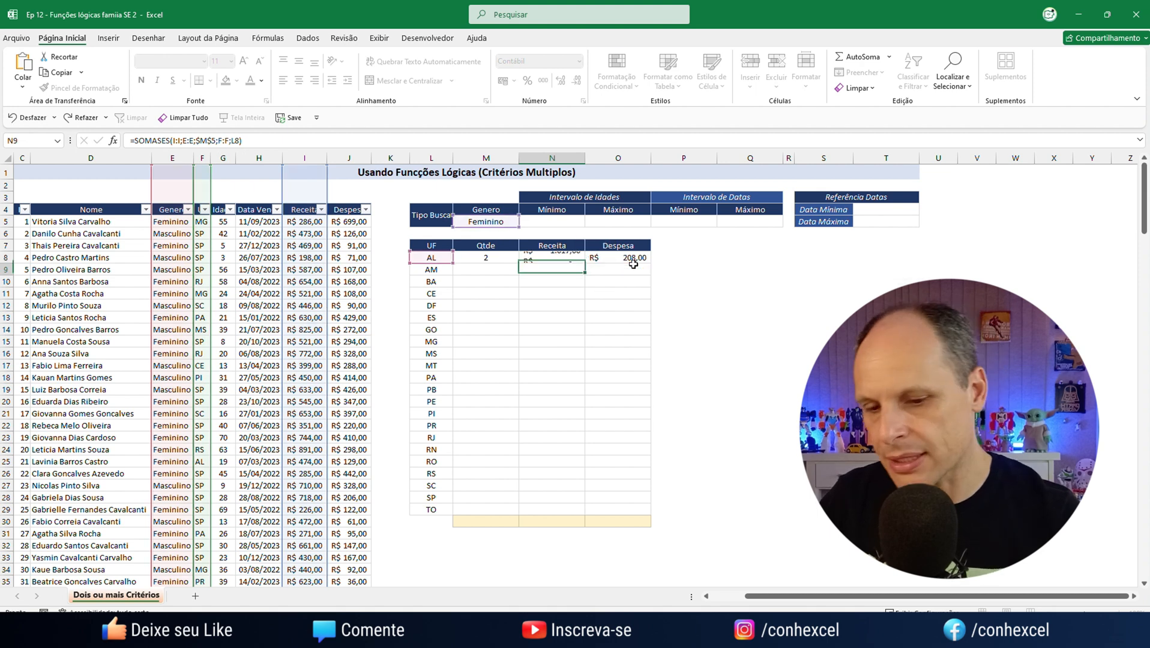
pyautogui.press('Return')
# Make the gender criterion absolute as $M$5 in the AL row's Despesa formula in O8
pyautogui.doubleClick(633, 258)
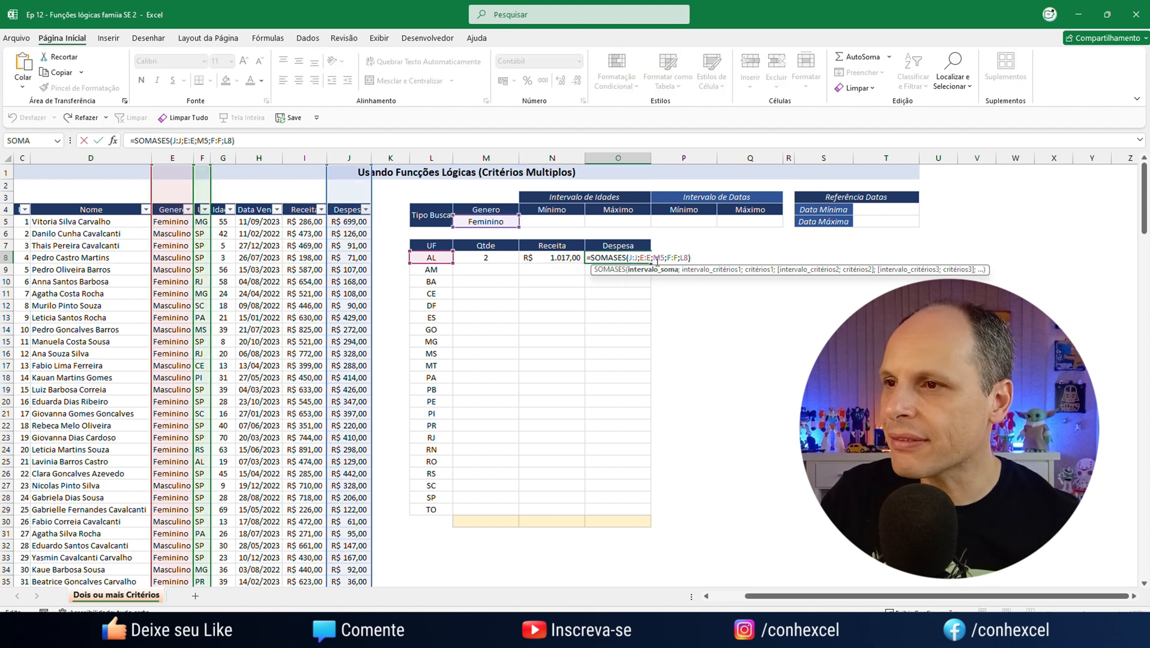
pyautogui.doubleClick(658, 258)
pyautogui.press('F4')
pyautogui.press('Return')
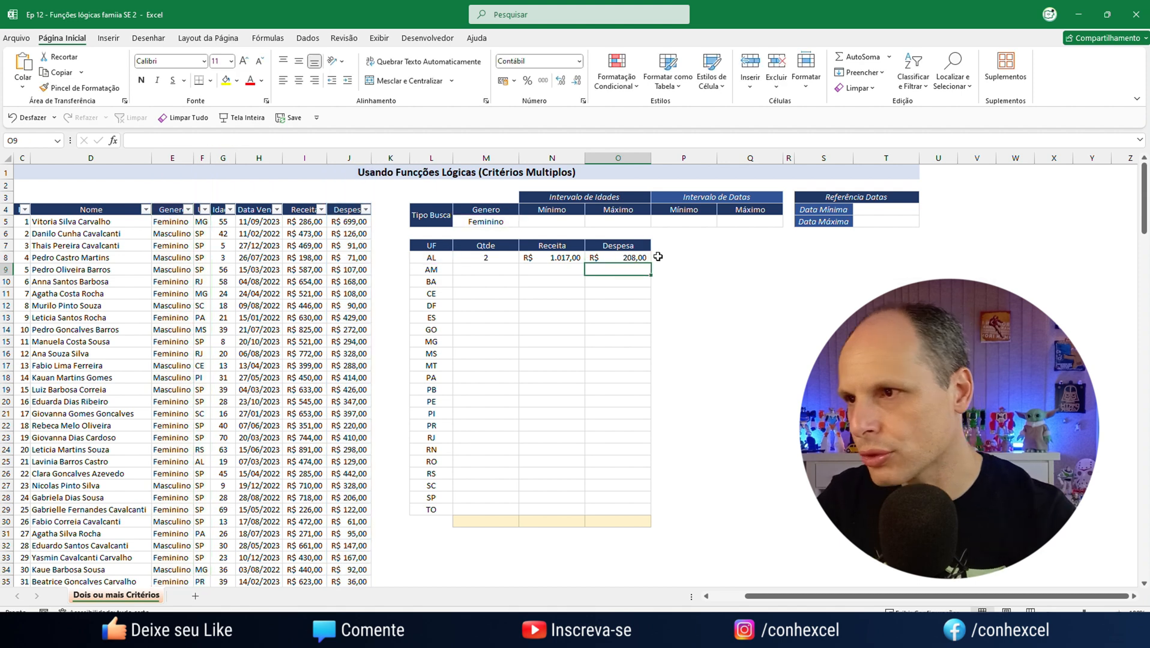
# Check the M8 formula's references and fill the M8:O8 formulas down through the TO row
pyautogui.doubleClick(515, 262)
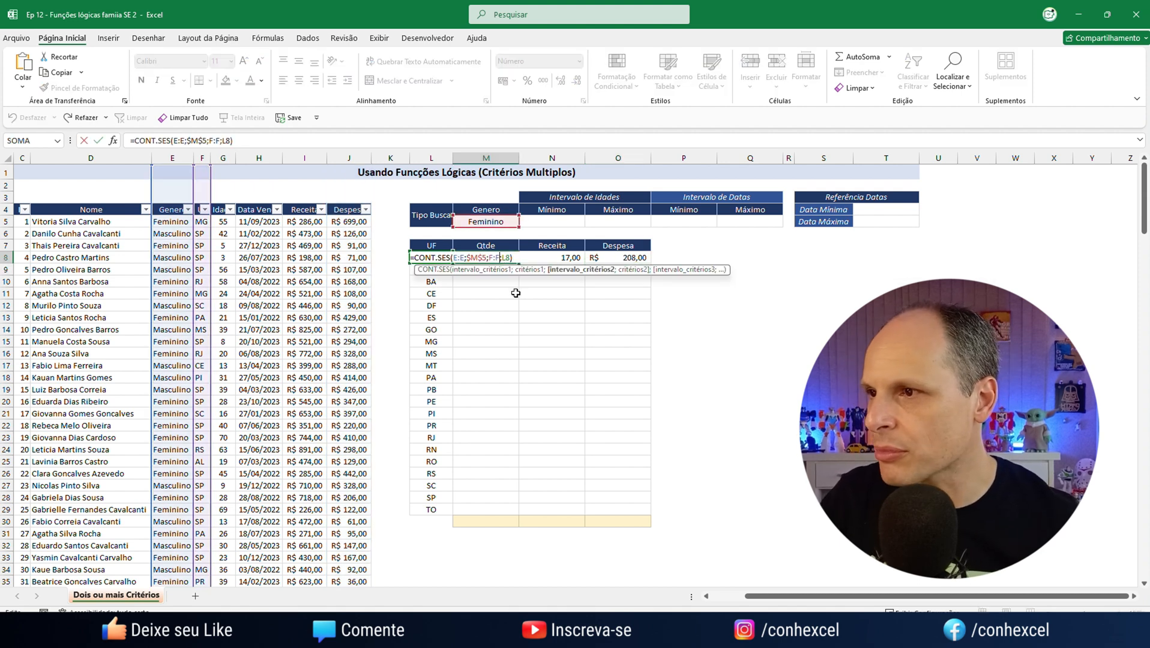
pyautogui.press('Return')
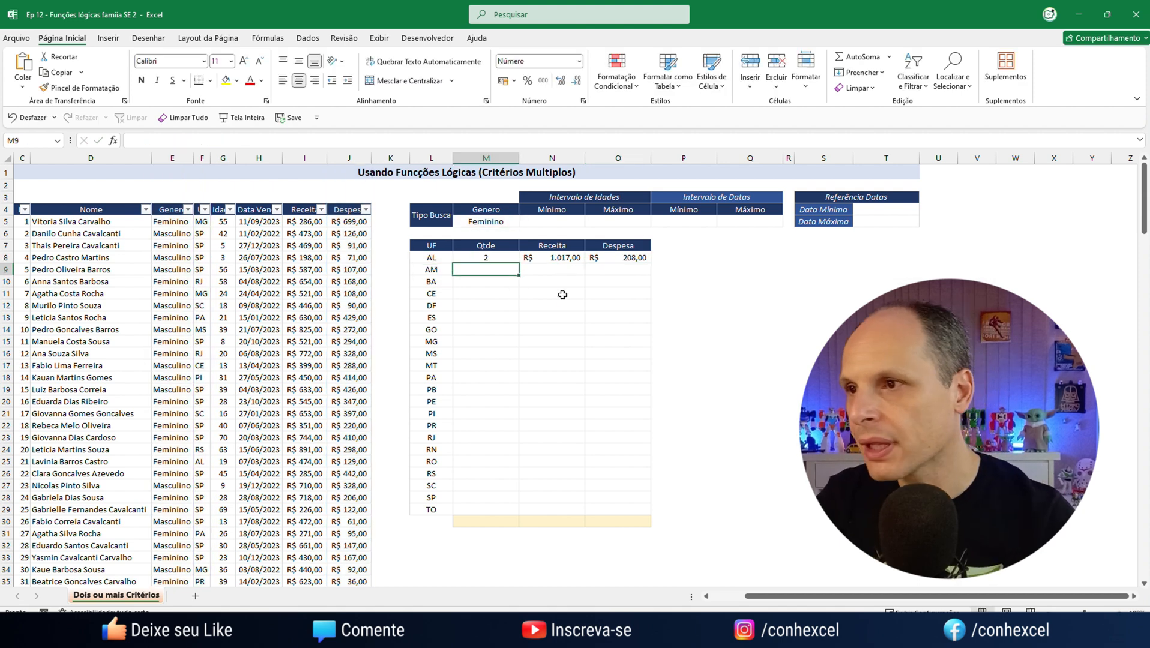
pyautogui.moveTo(501, 258); pyautogui.dragTo(603, 259)
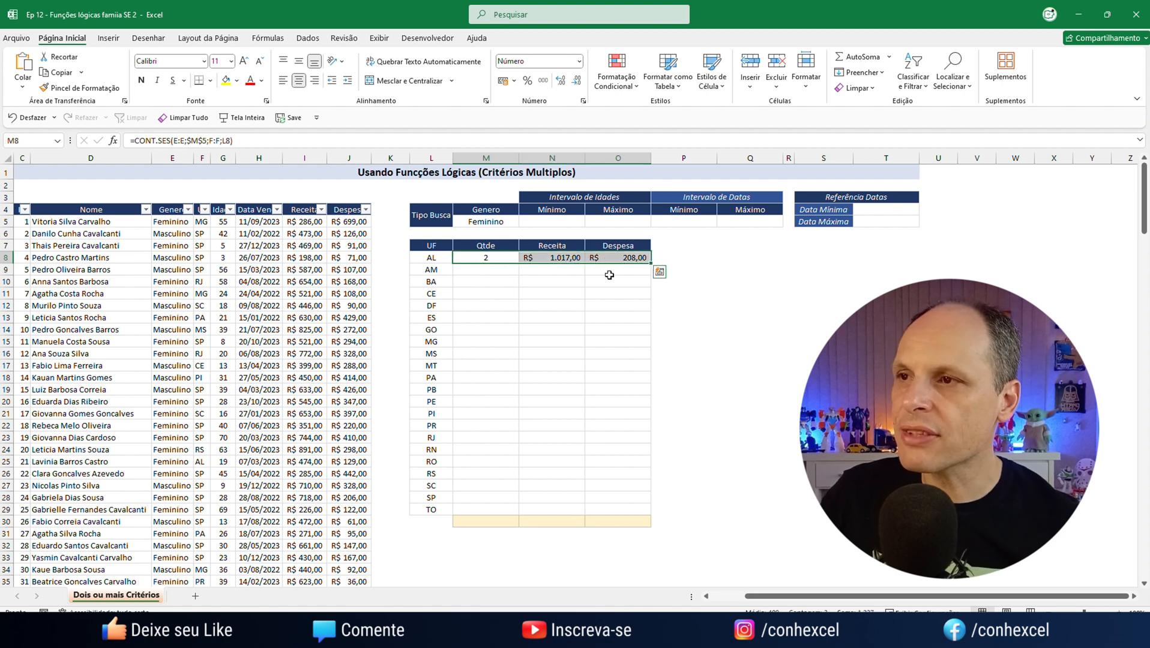
pyautogui.doubleClick(650, 263)
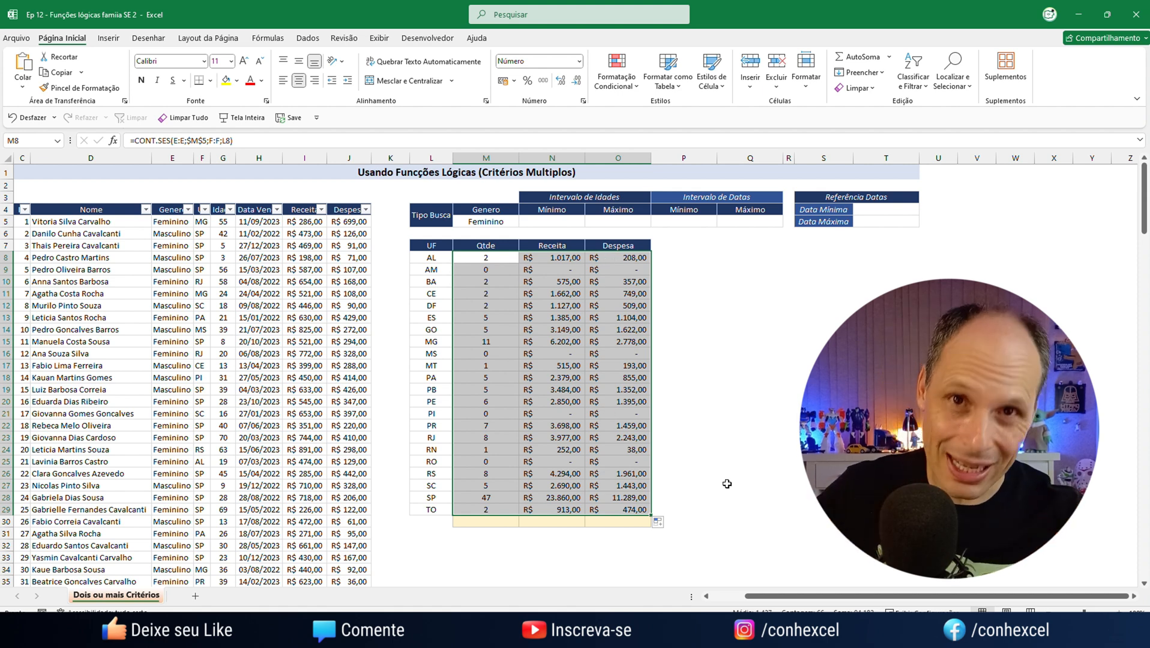
pyautogui.click(737, 373)
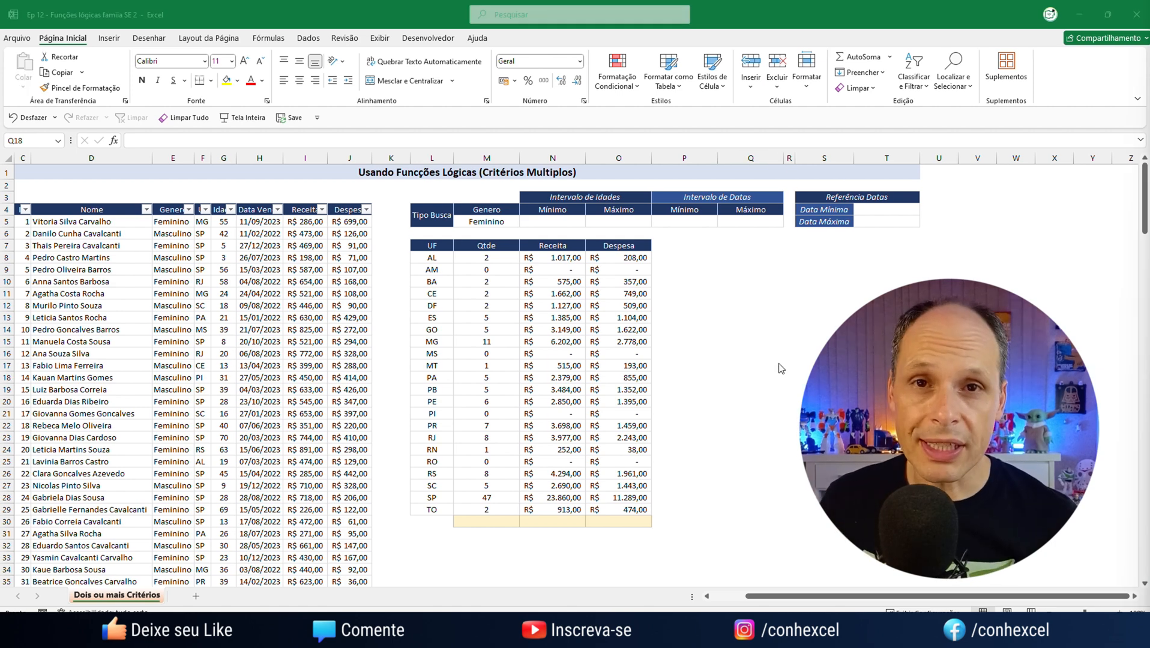
# Enter the age range under Intervalo de Idades, with Mínimo 18 in N5 and Máximo 45 in O5
pyautogui.click(563, 219)
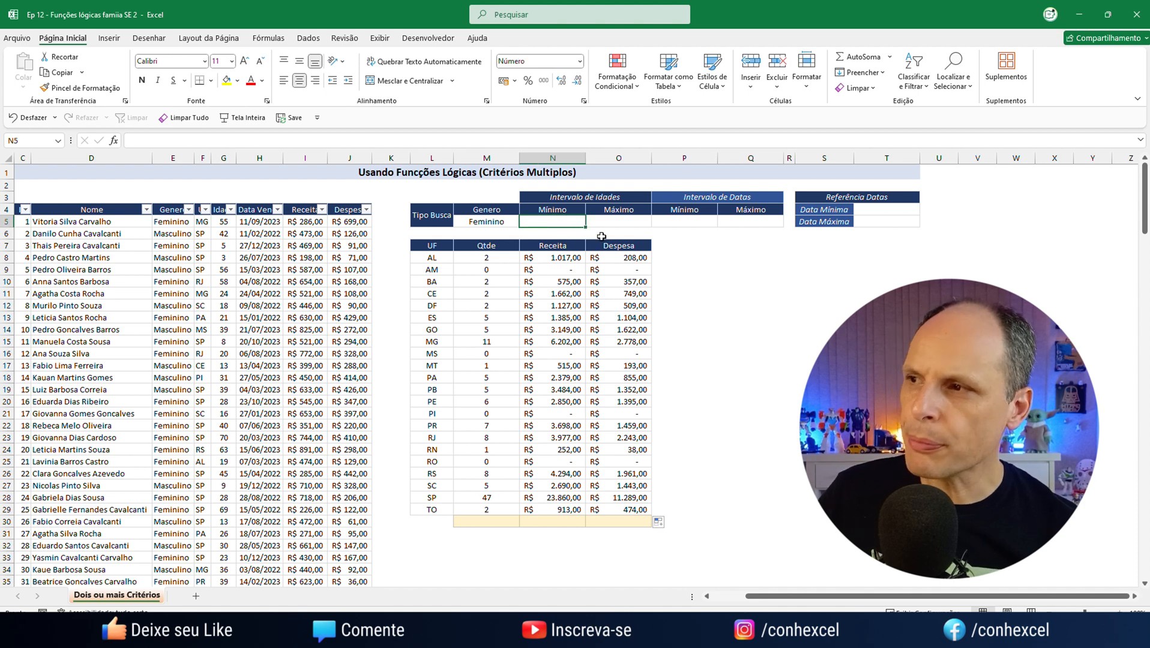
pyautogui.write('18 4')
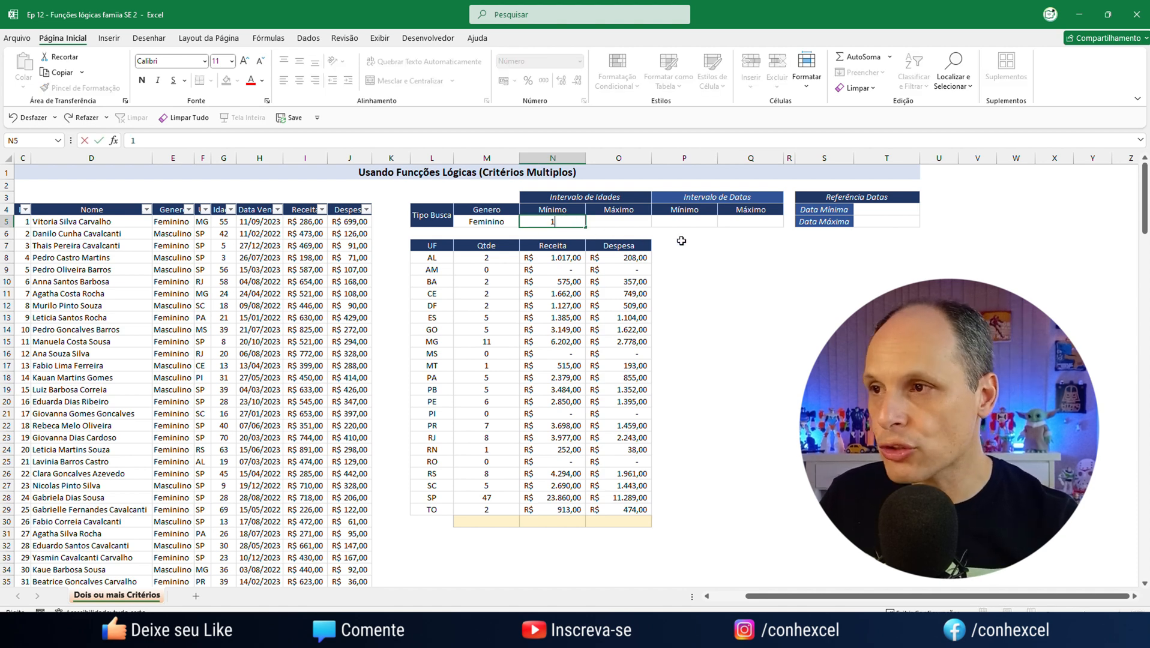
pyautogui.press('BackSpace')
pyautogui.press('BackSpace')
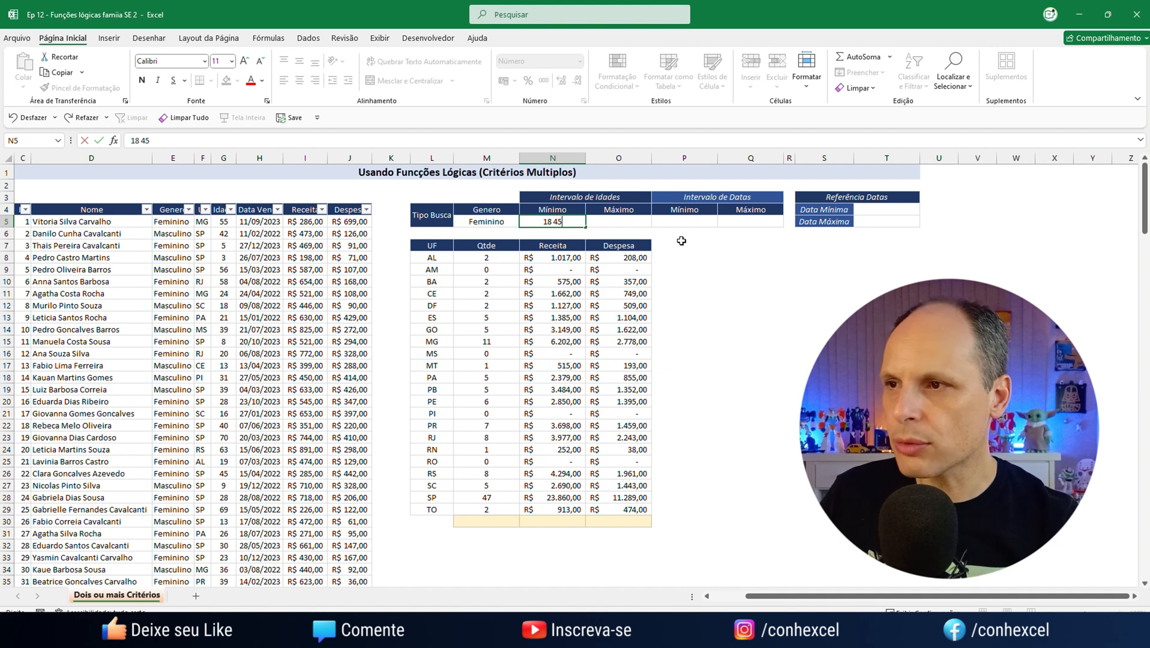
pyautogui.press('Tab')
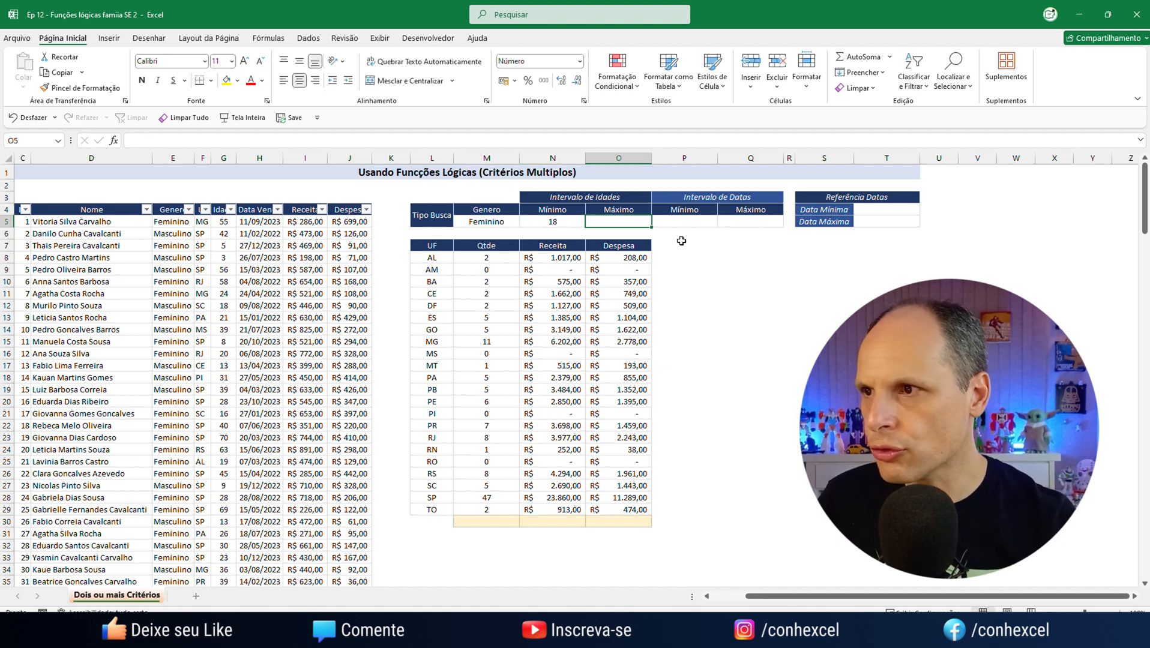
pyautogui.write('45')
pyautogui.press('Return')
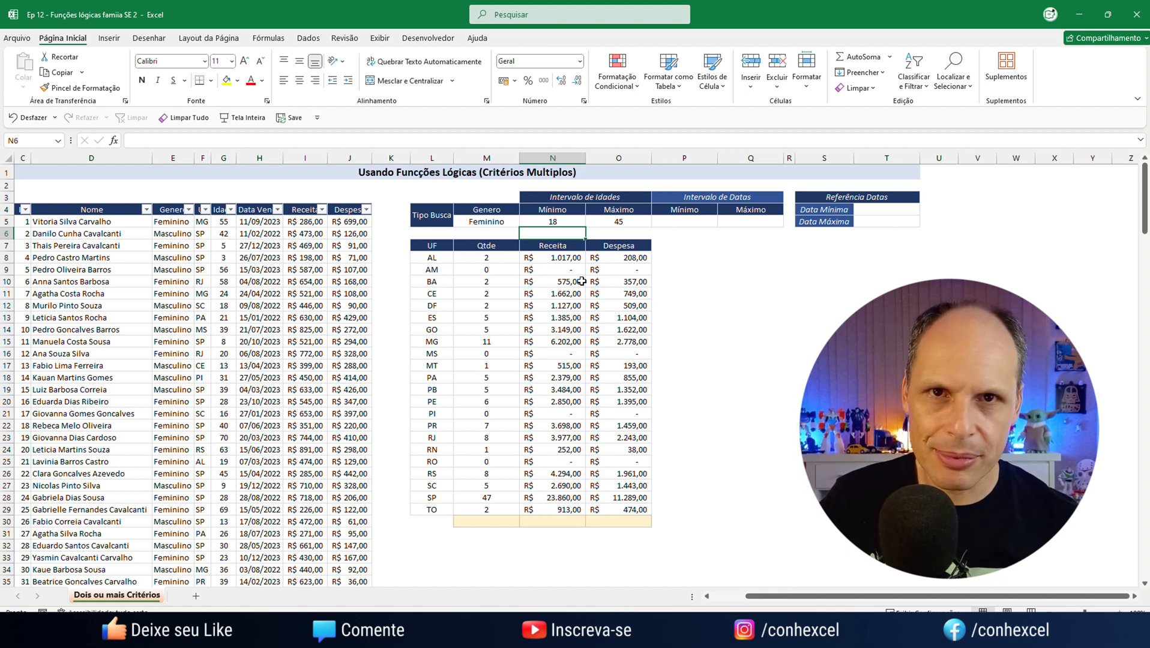
# Reopen the CONT.SES formula in M8 and add the age column G:G as its third criteria range after L8
pyautogui.keyDown('ctrl'); pyautogui.scroll(4, 528, 306); pyautogui.keyUp('ctrl')
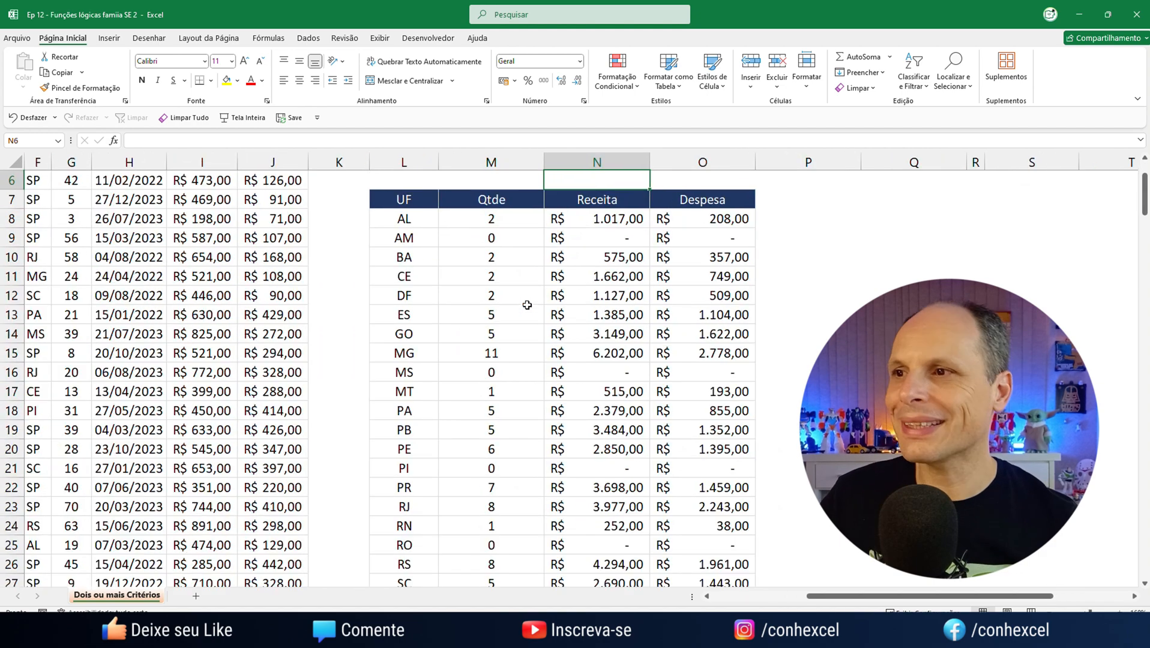
pyautogui.moveTo(883, 596); pyautogui.dragTo(864, 598)
pyautogui.doubleClick(587, 323)
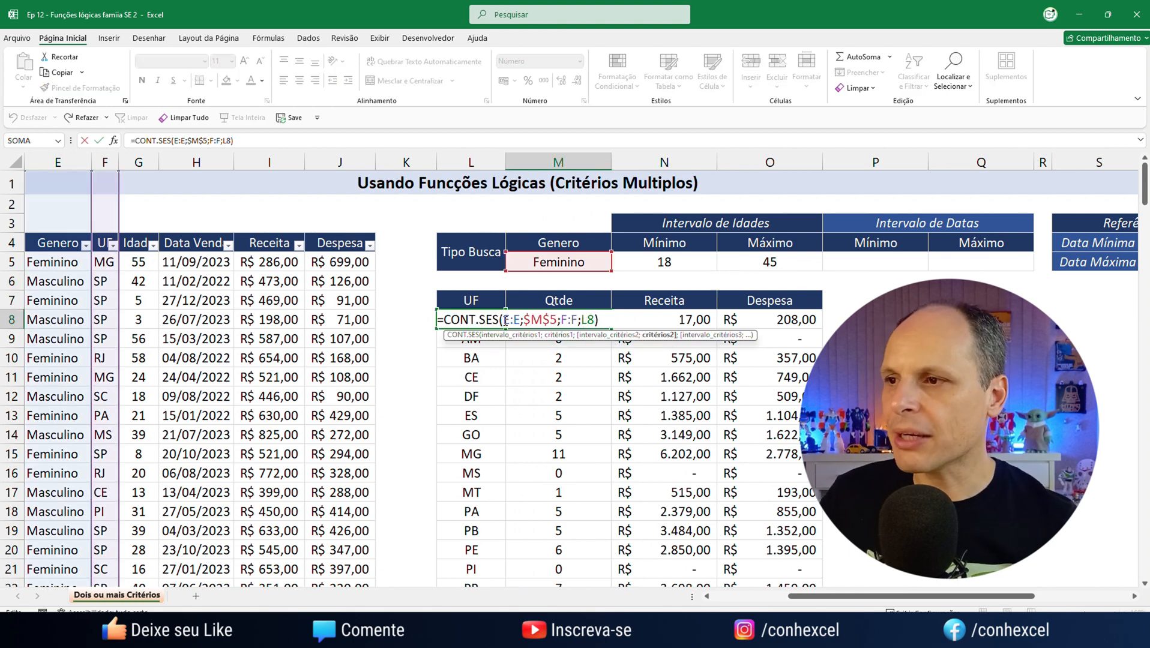
pyautogui.moveTo(515, 319); pyautogui.dragTo(594, 319)
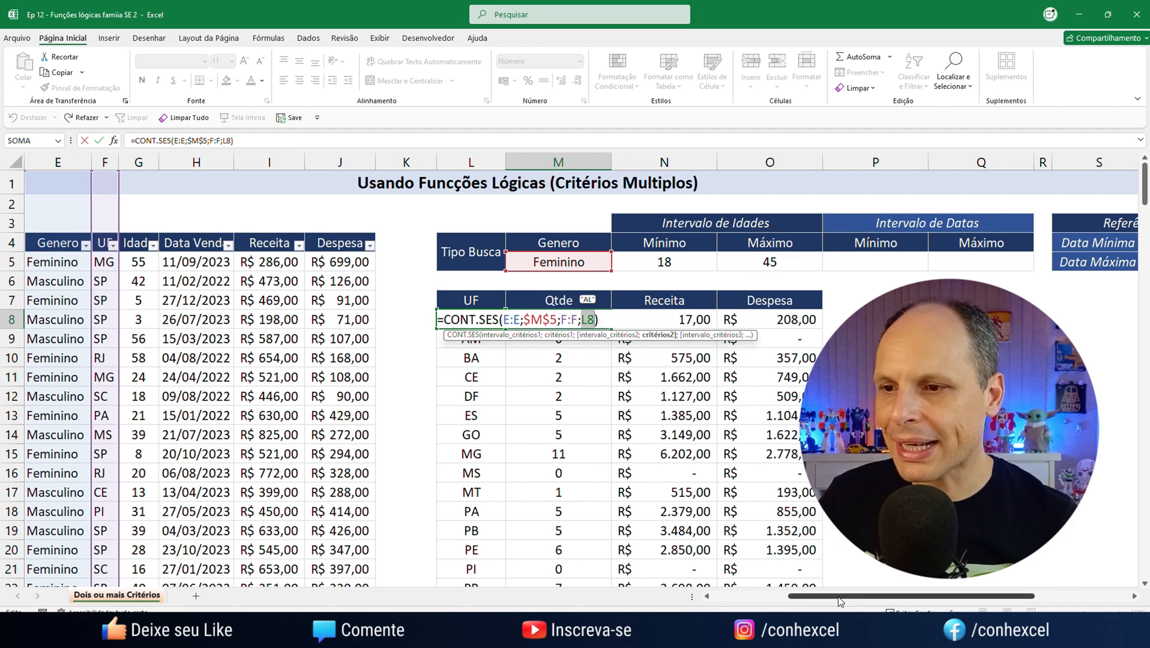
pyautogui.moveTo(839, 596)
pyautogui.mouseDown()
pyautogui.moveTo(825, 597)
pyautogui.moveTo(845, 597)
pyautogui.mouseUp()
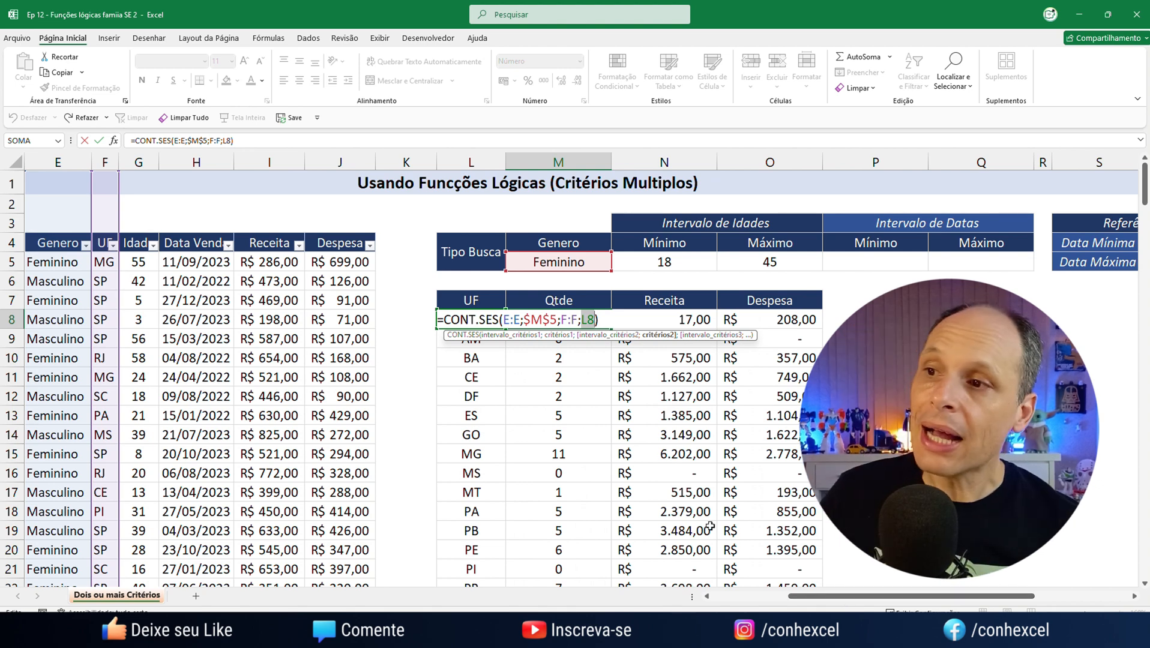
pyautogui.click(600, 318)
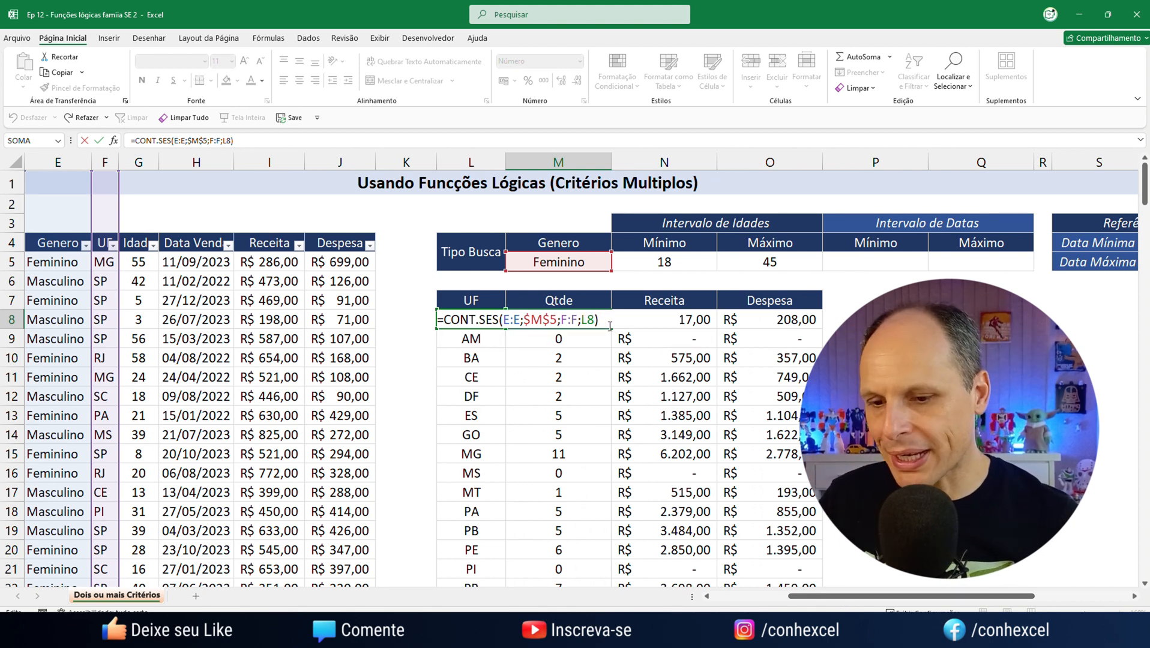
pyautogui.press('BackSpace')
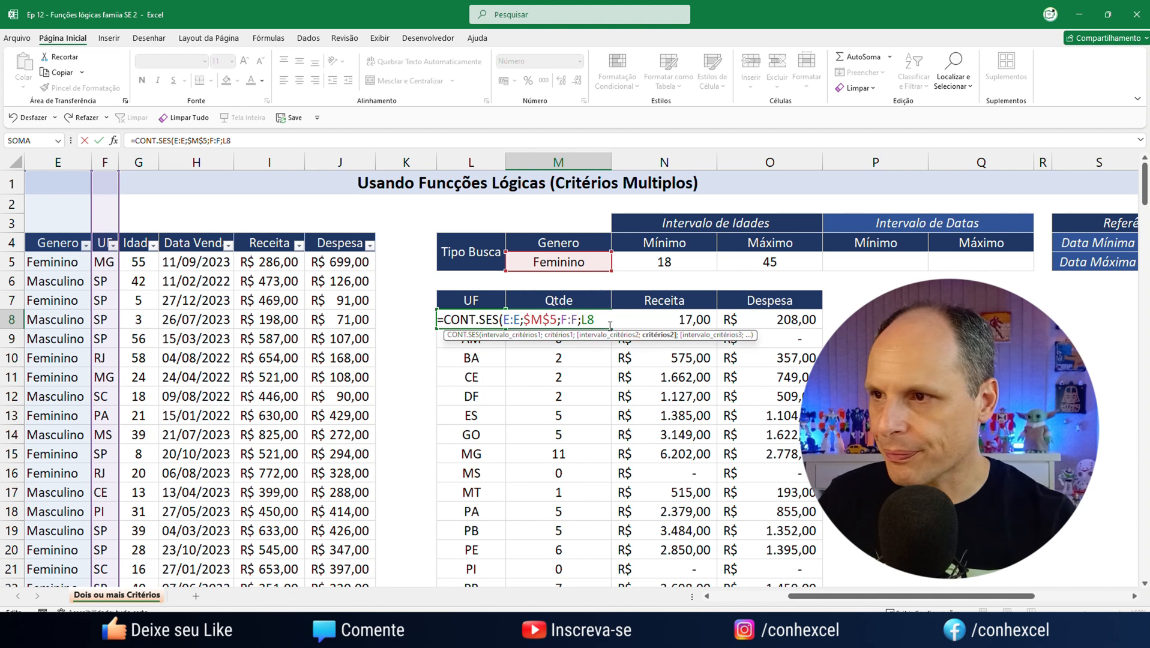
pyautogui.write(';')
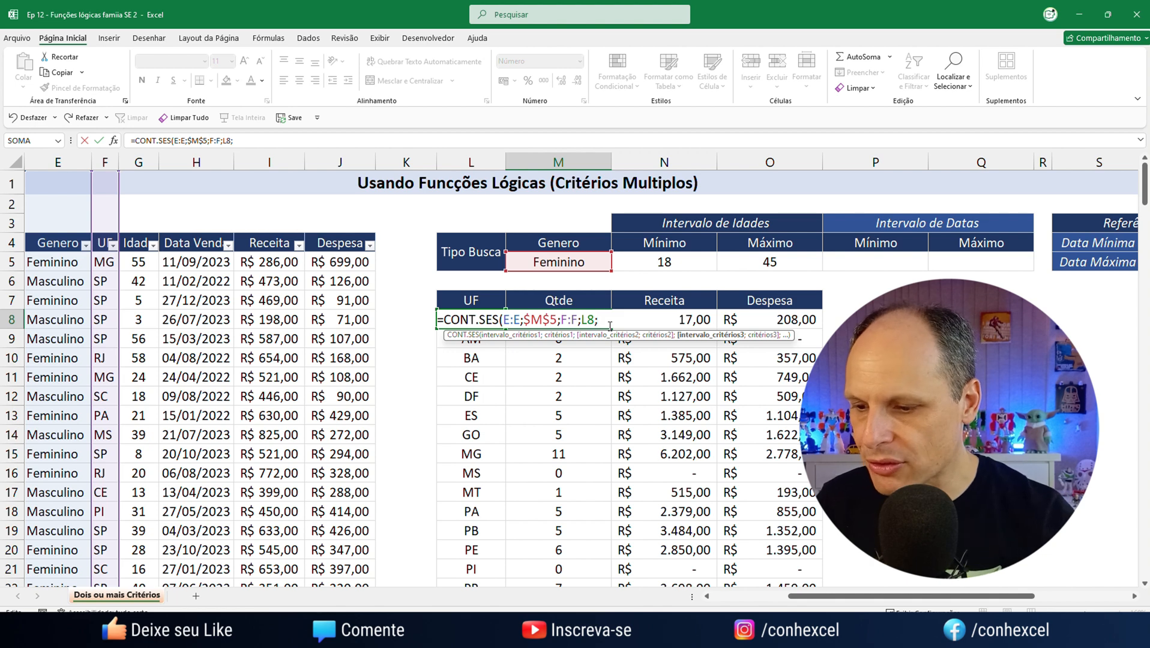
pyautogui.write('G:G')
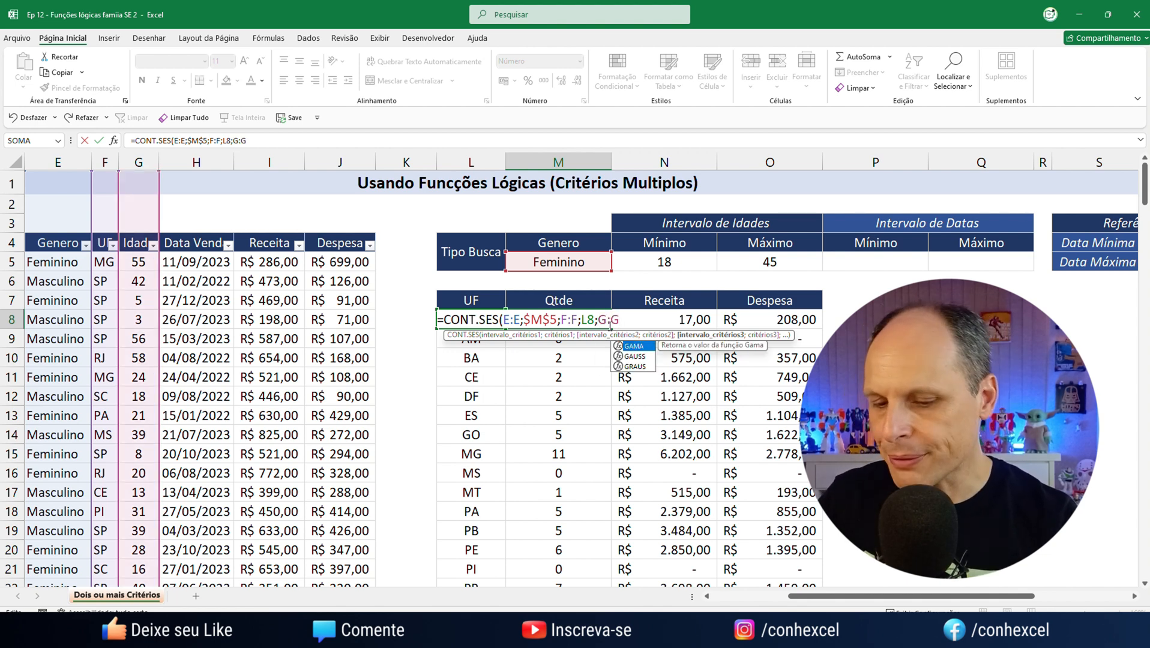
pyautogui.write(';')
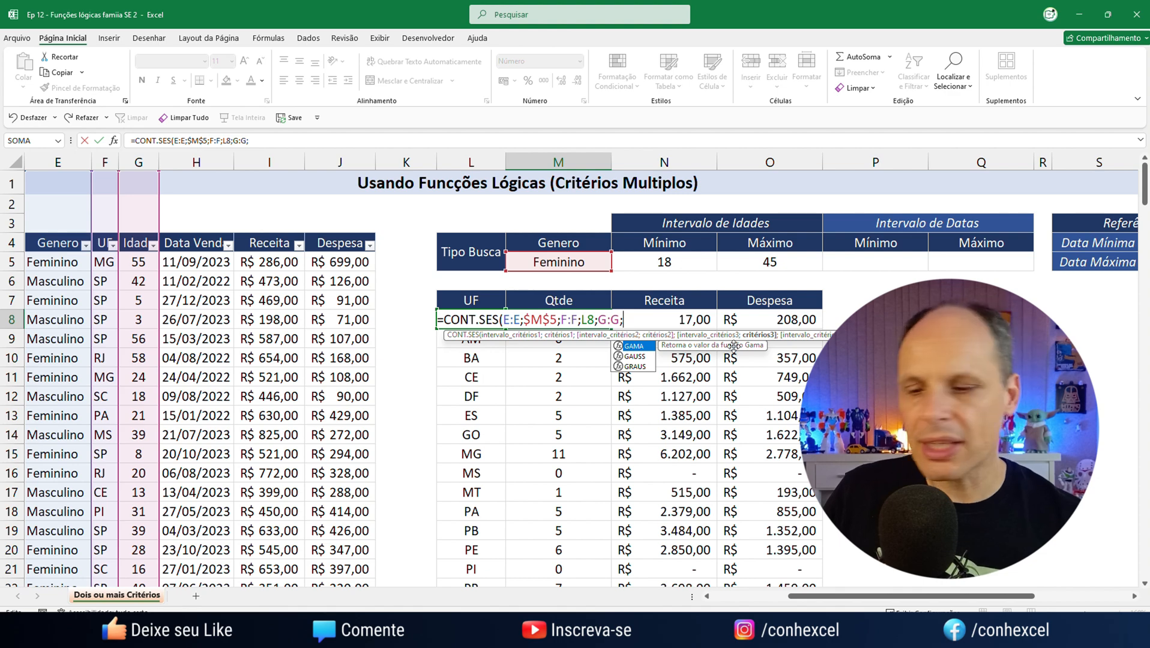
# Add the minimum-age criterion >=&$N$5 for the G:G range in the M8 formula
pyautogui.write('>=')
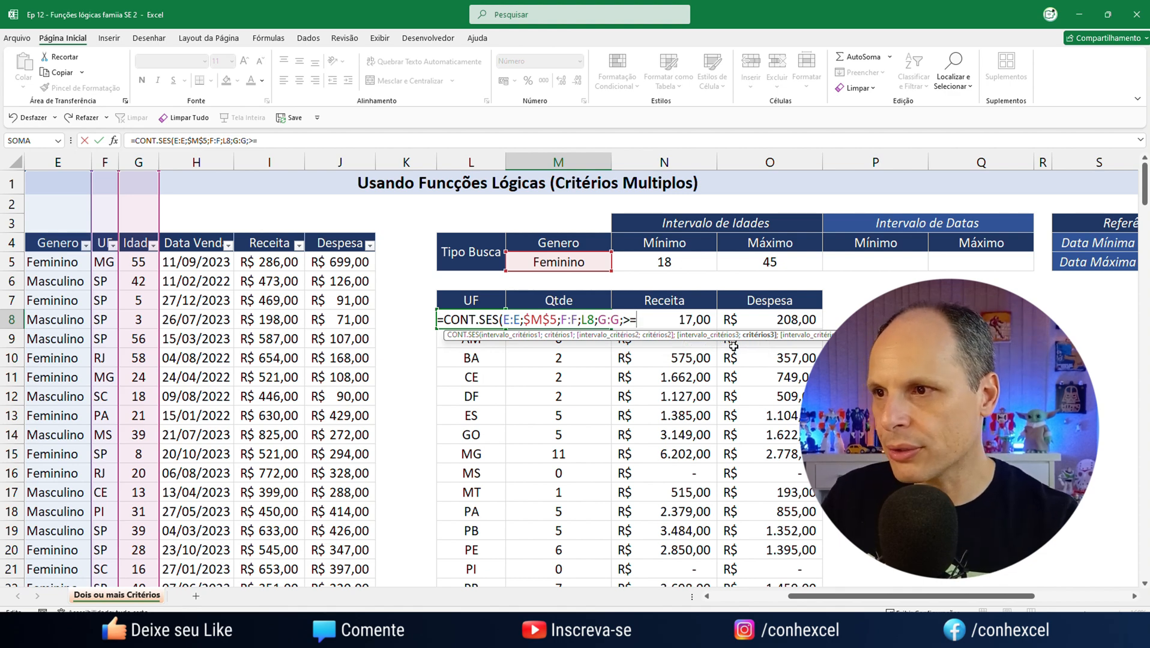
pyautogui.write('&')
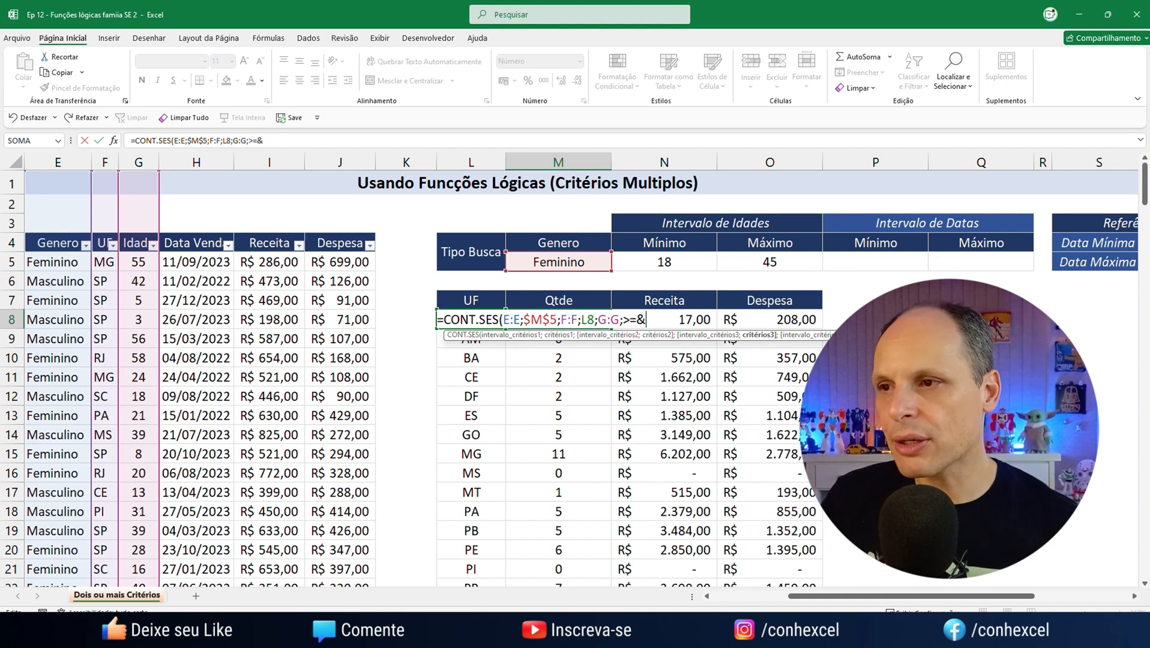
pyautogui.click(682, 262)
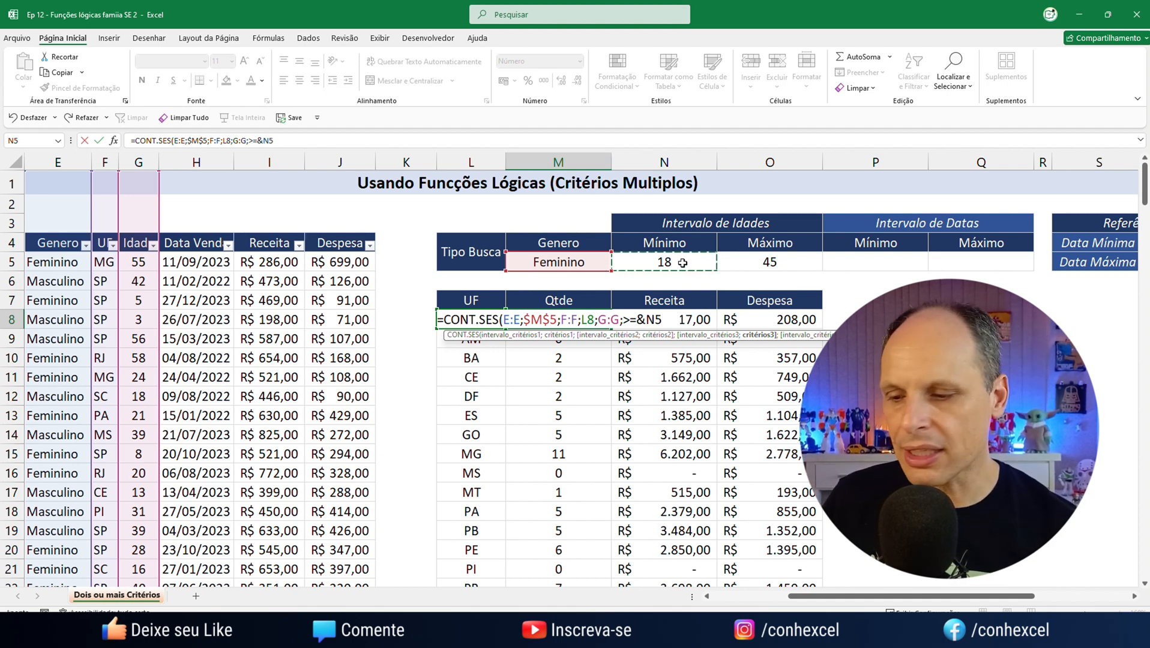
pyautogui.press('F4')
pyautogui.write(';<=')
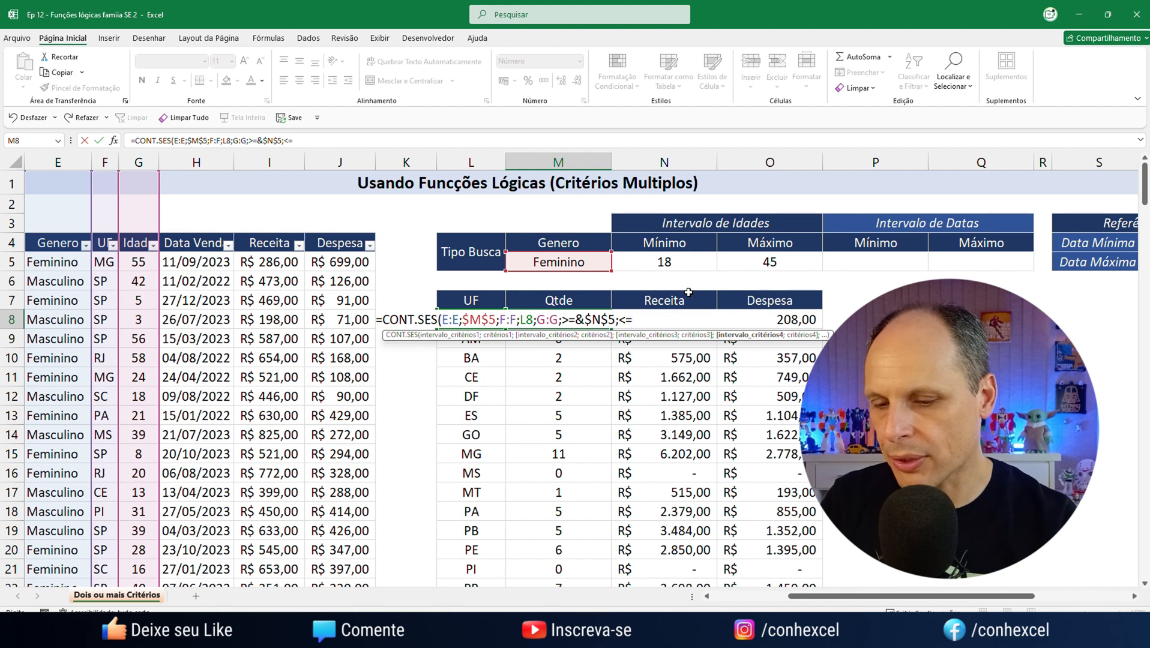
pyautogui.write('&')
# Add the maximum-age criterion <=&$O$5 to the M8 formula, inserting the age column G:G as its criteria range before it
pyautogui.click(788, 262)
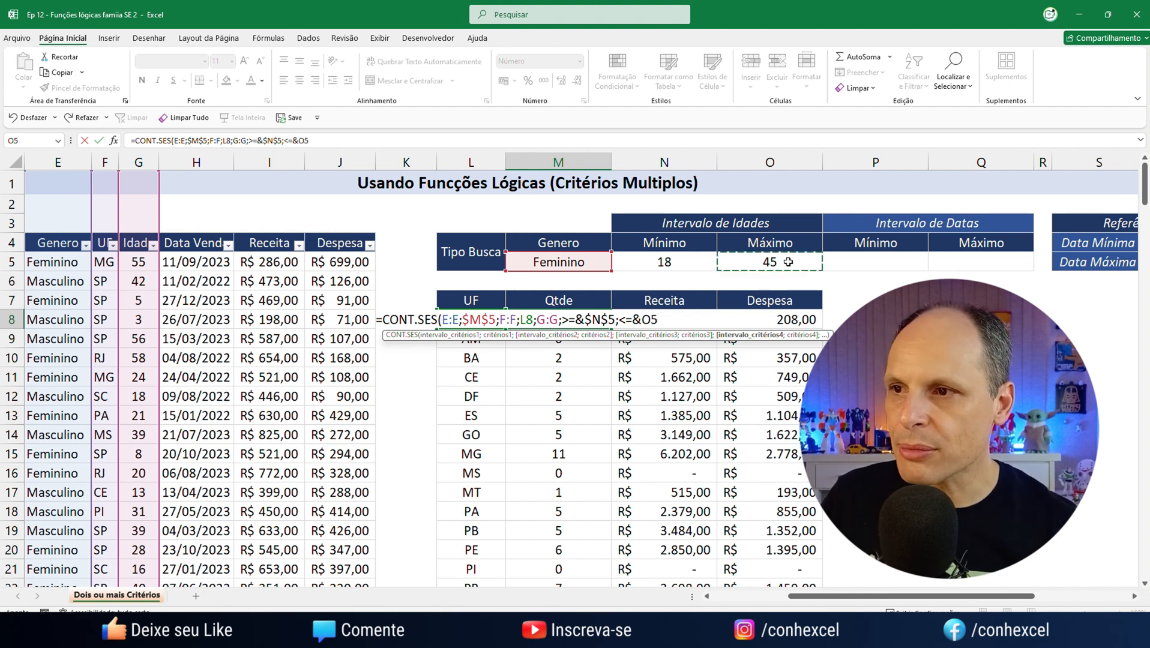
pyautogui.press('F4')
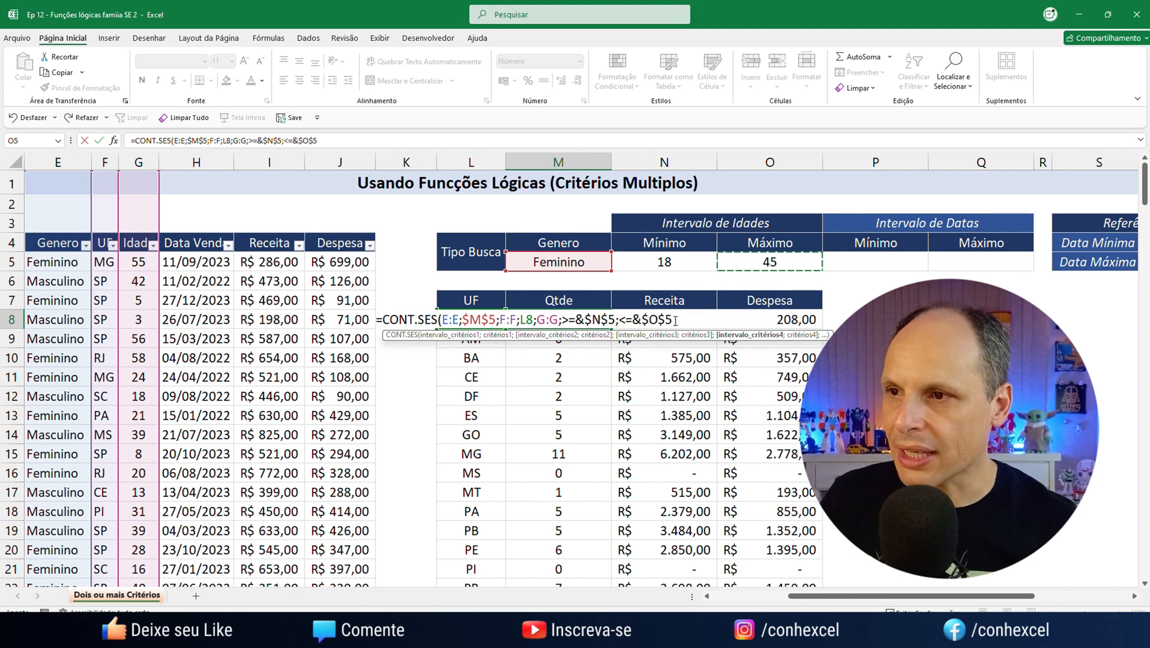
pyautogui.moveTo(672, 320); pyautogui.dragTo(617, 322)
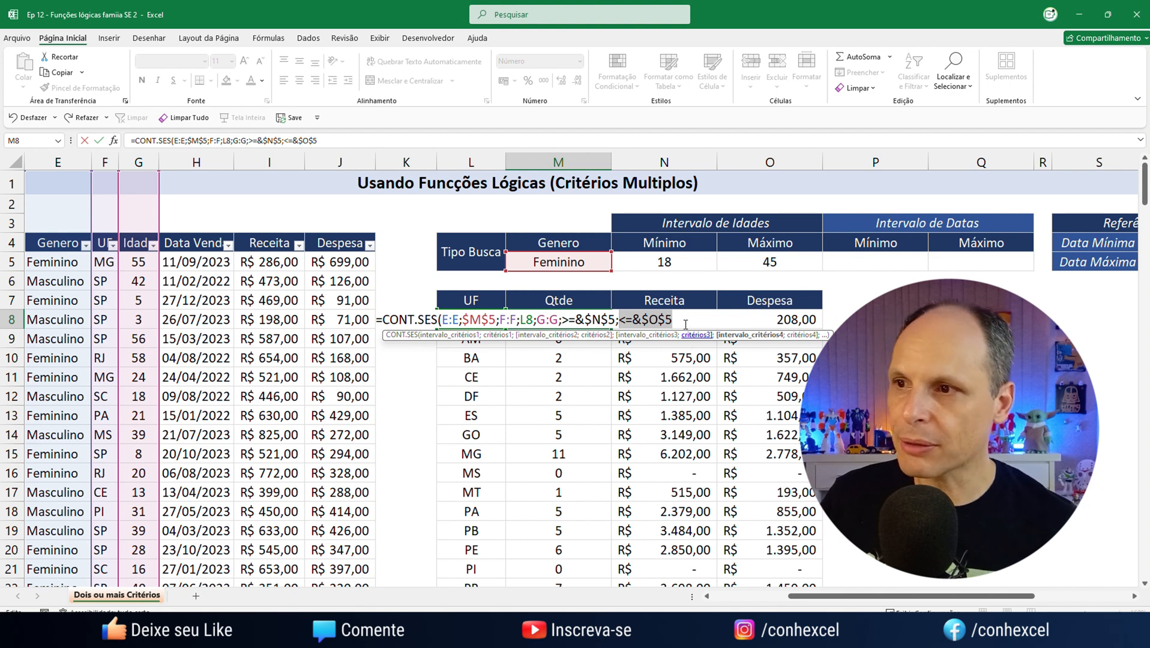
pyautogui.moveTo(535, 320); pyautogui.dragTo(562, 320)
pyautogui.hotkey('ctrl', 'c')
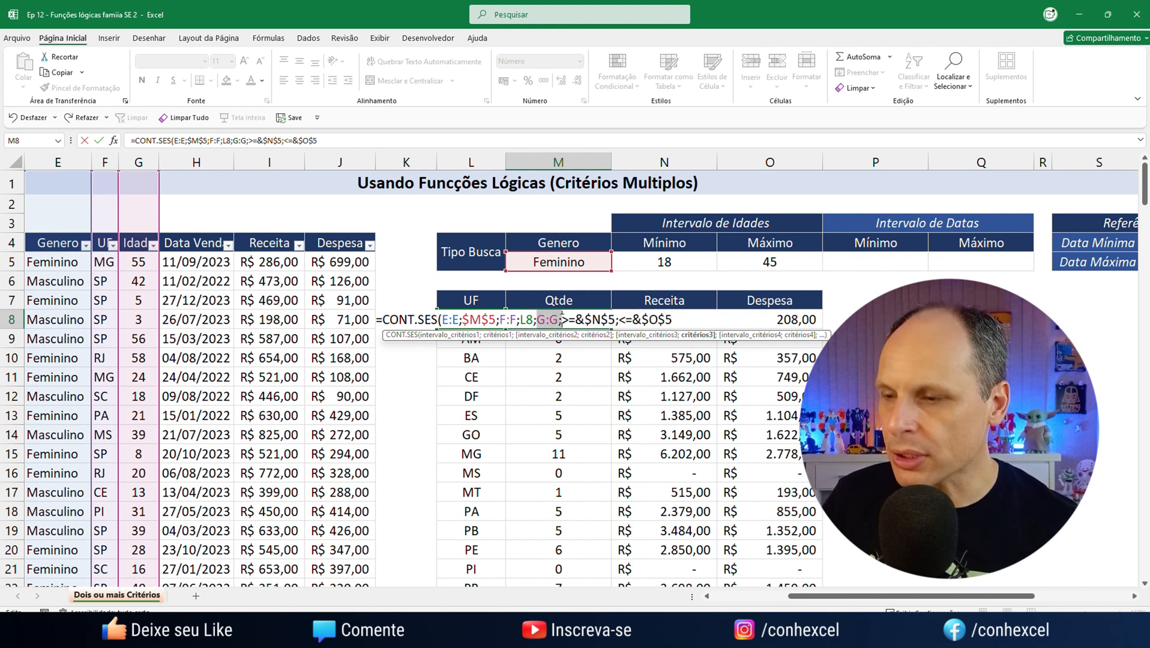
pyautogui.click(617, 320)
pyautogui.hotkey('ctrl', 'v')
pyautogui.write(';')
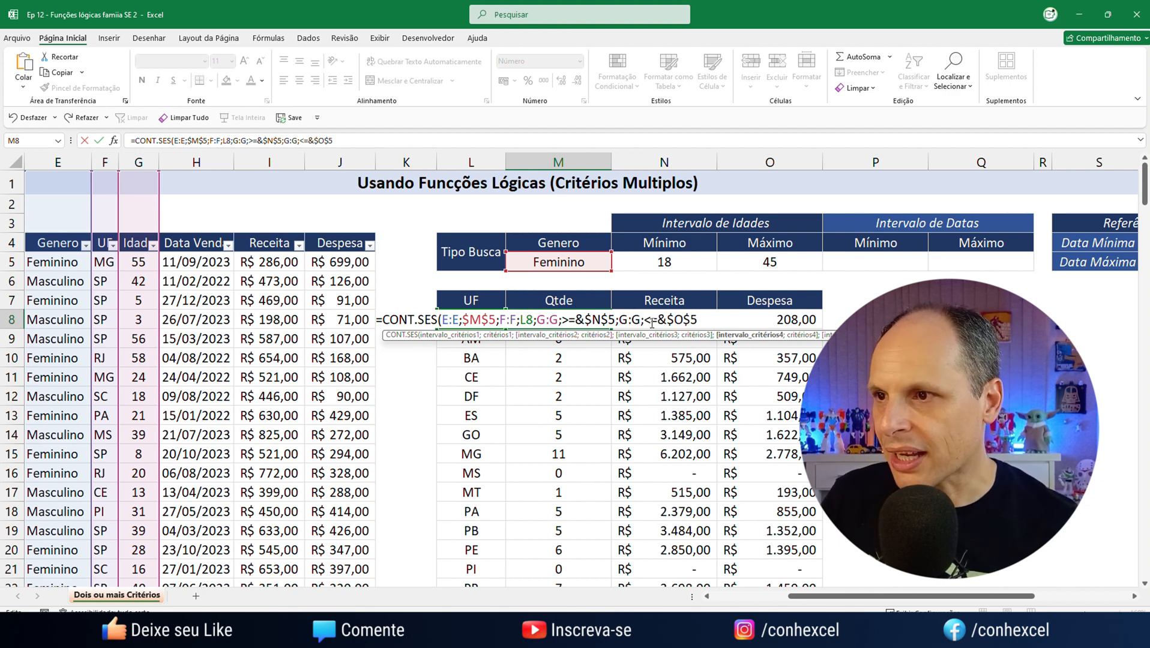
# Replace the fourth criteria range and criterion in the M8 formula with G:G;<=&O5 and close the parenthesis
pyautogui.click(704, 321)
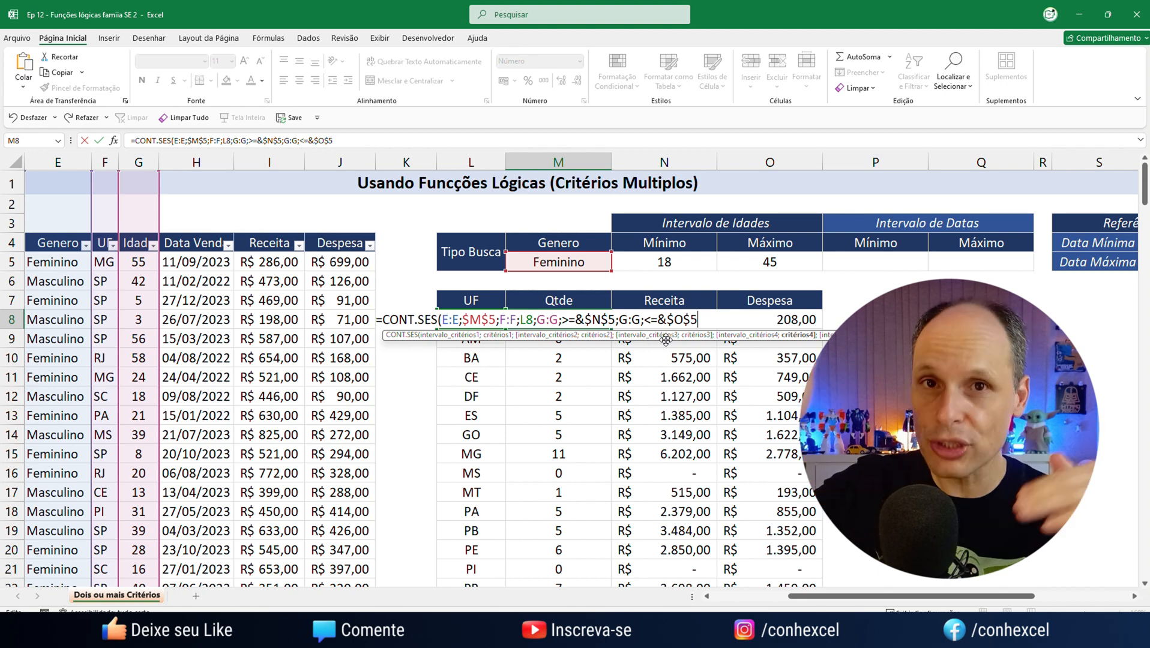
pyautogui.moveTo(712, 322); pyautogui.dragTo(618, 320)
pyautogui.press('BackSpace')
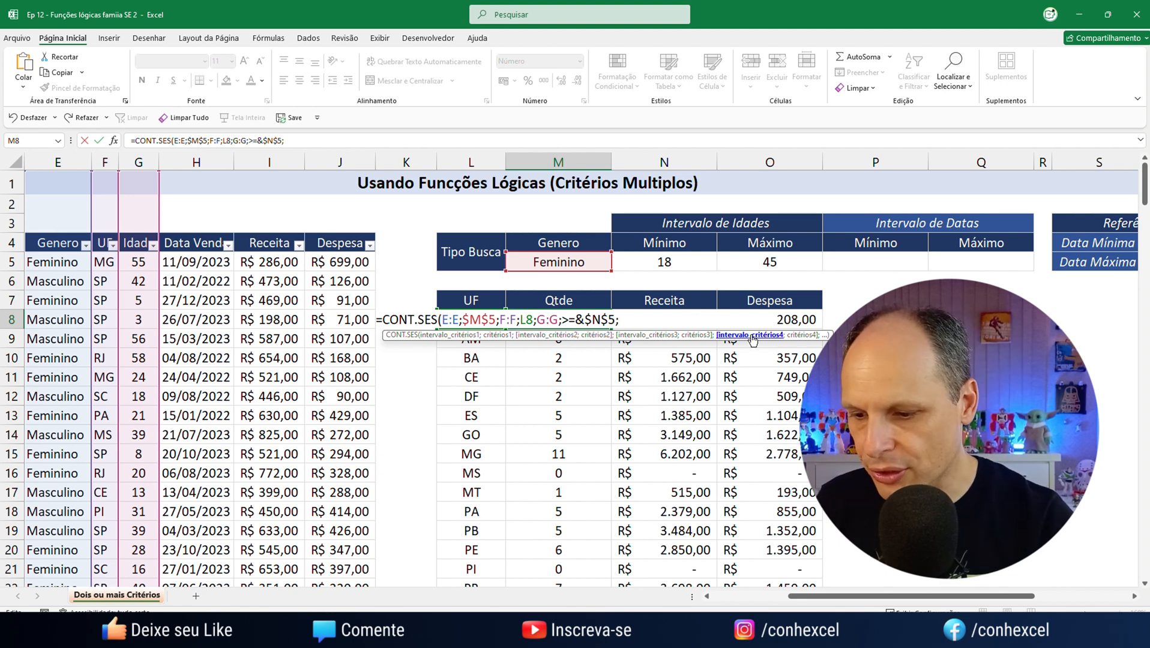
pyautogui.write('G:G;')
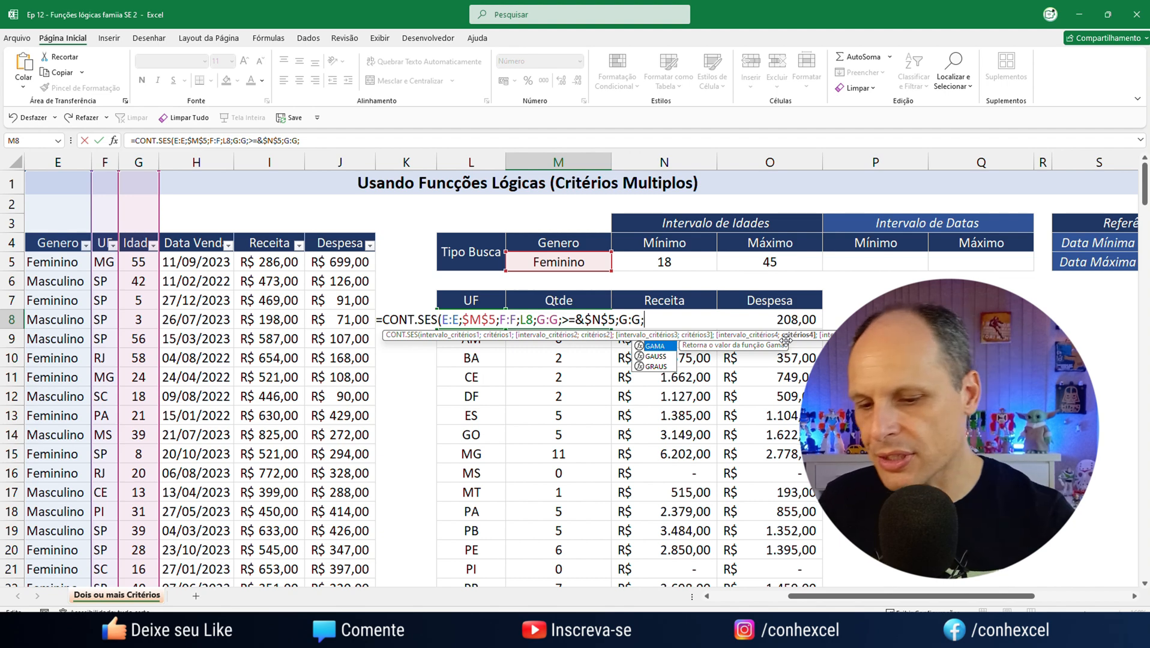
pyautogui.write('<')
pyautogui.write('=&')
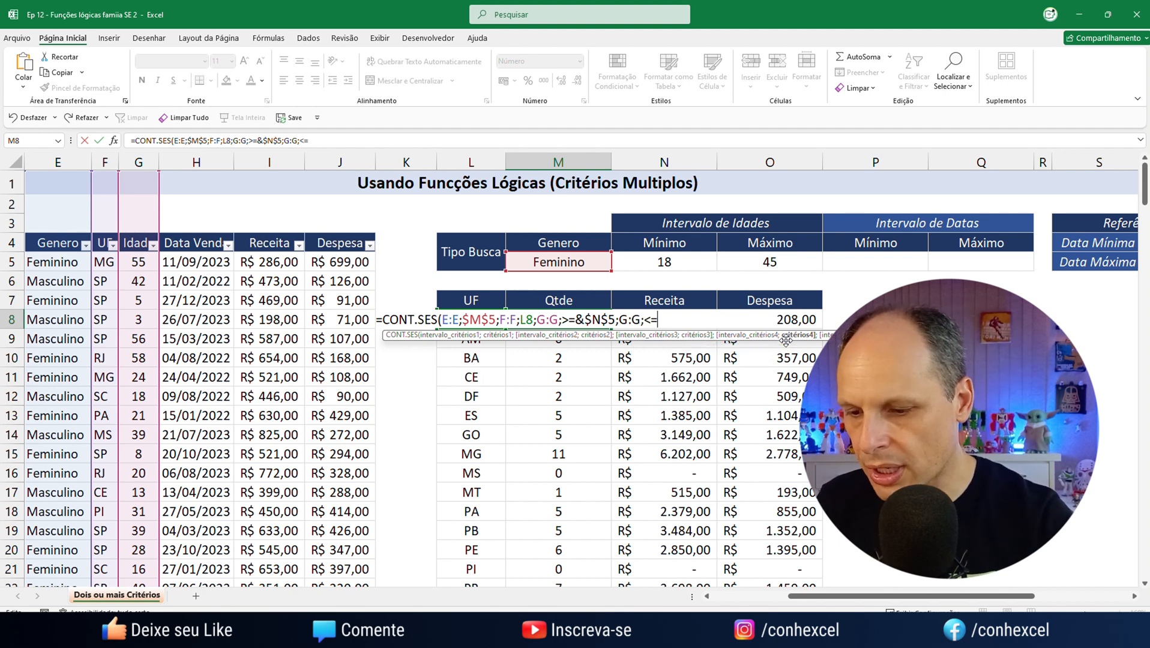
pyautogui.click(804, 262)
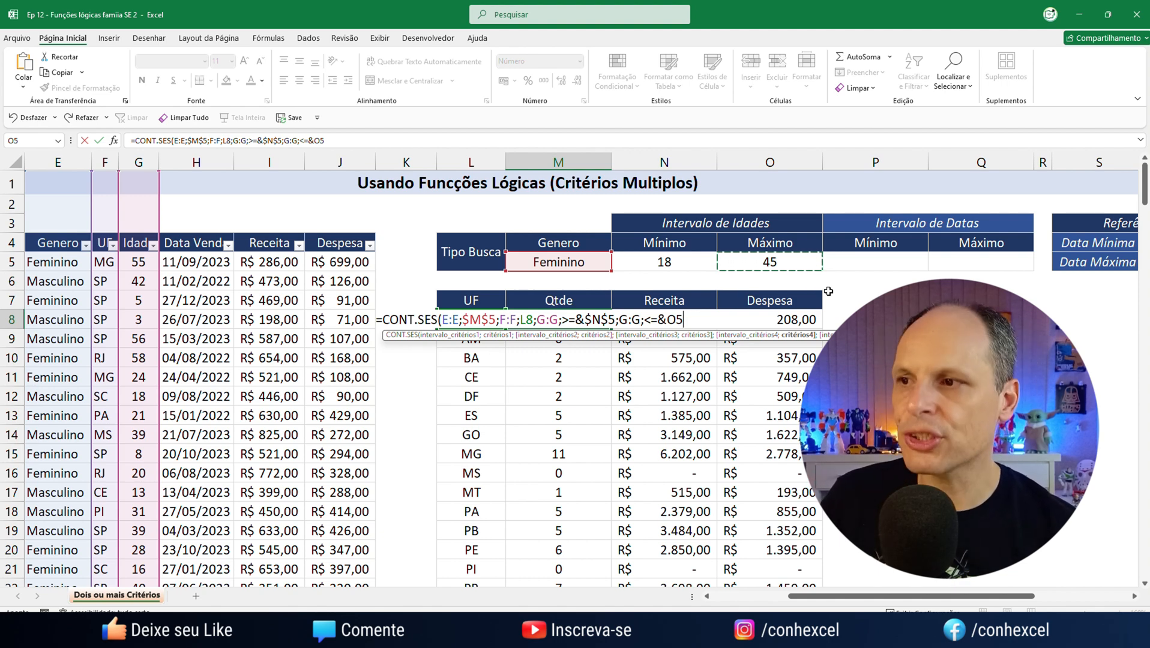
pyautogui.write(')')
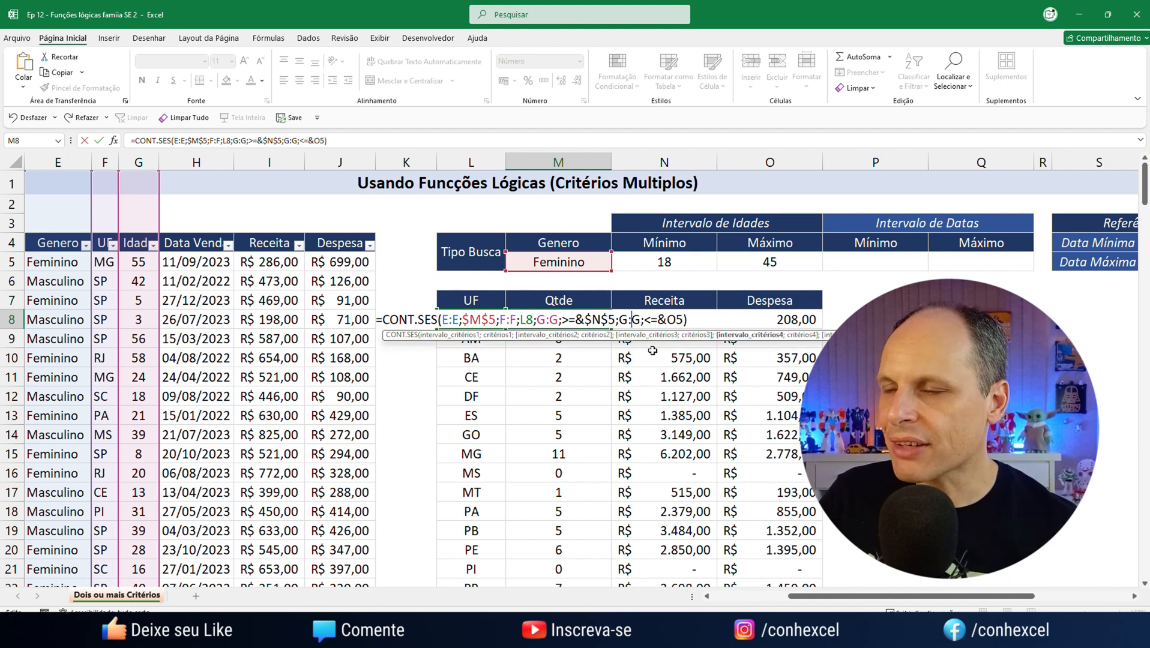
# Try removing the semicolons after both G:G ranges in the M8 formula, restoring the one before >=&$N$5
pyautogui.click(644, 320)
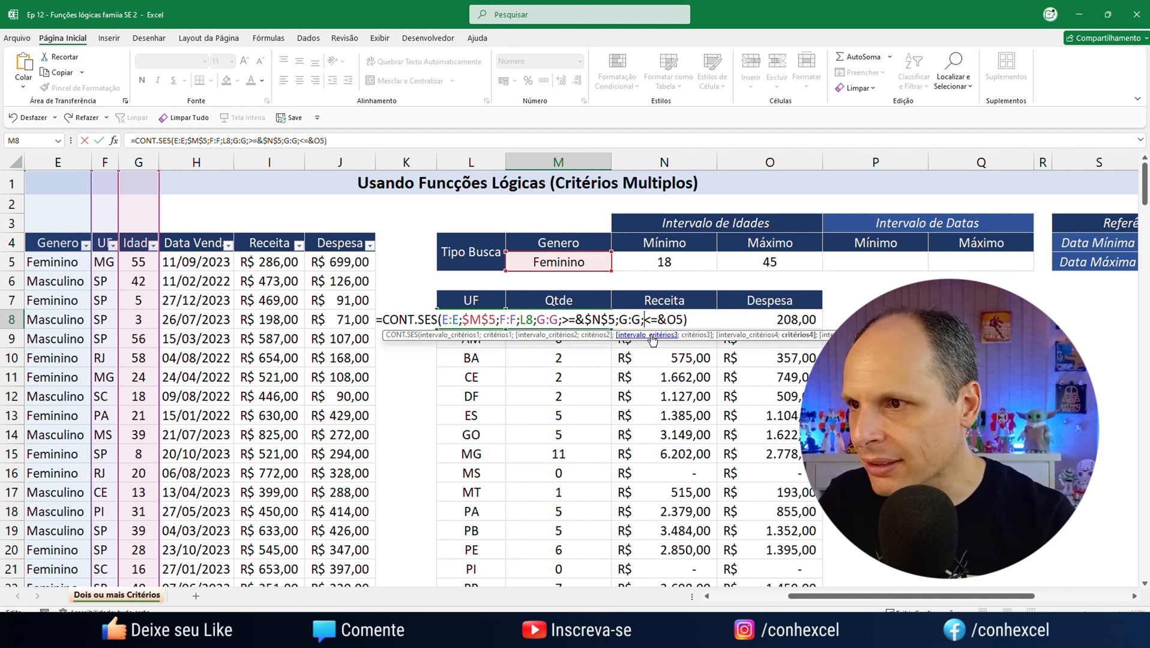
pyautogui.press('BackSpace')
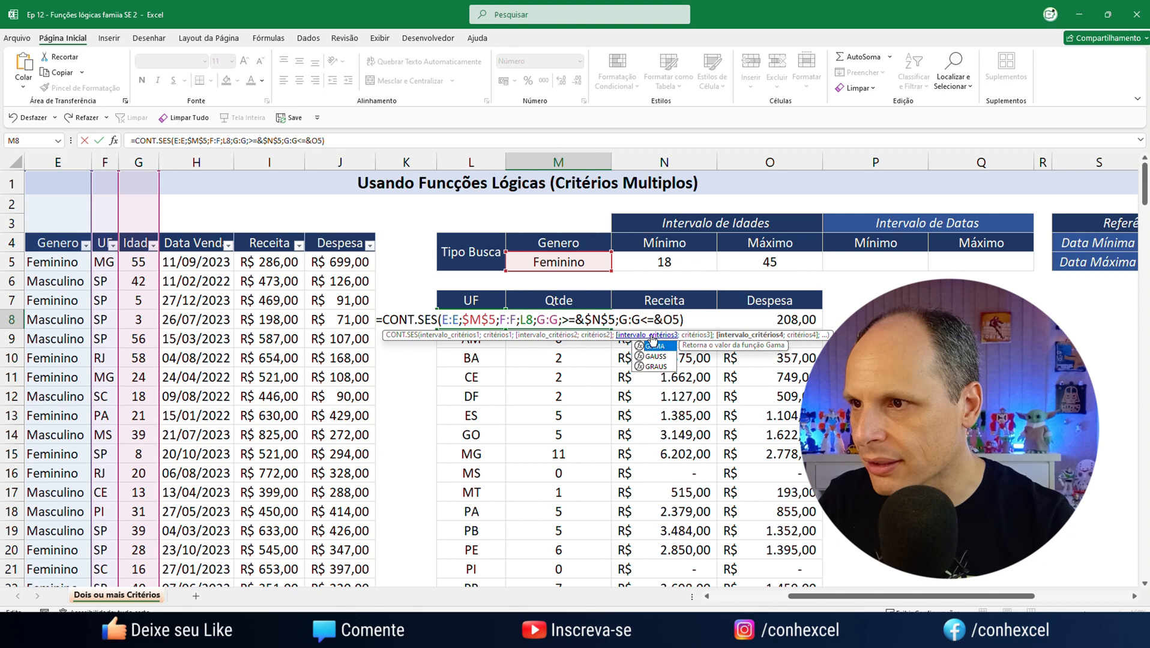
pyautogui.click(564, 321)
pyautogui.press('BackSpace')
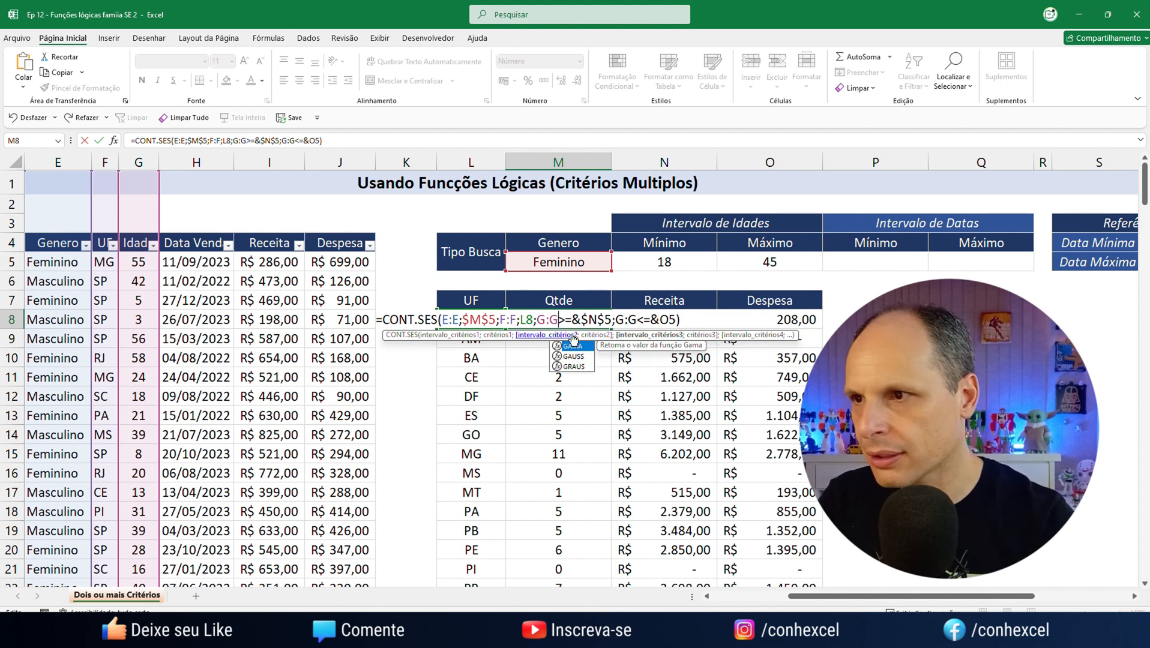
pyautogui.click(584, 318)
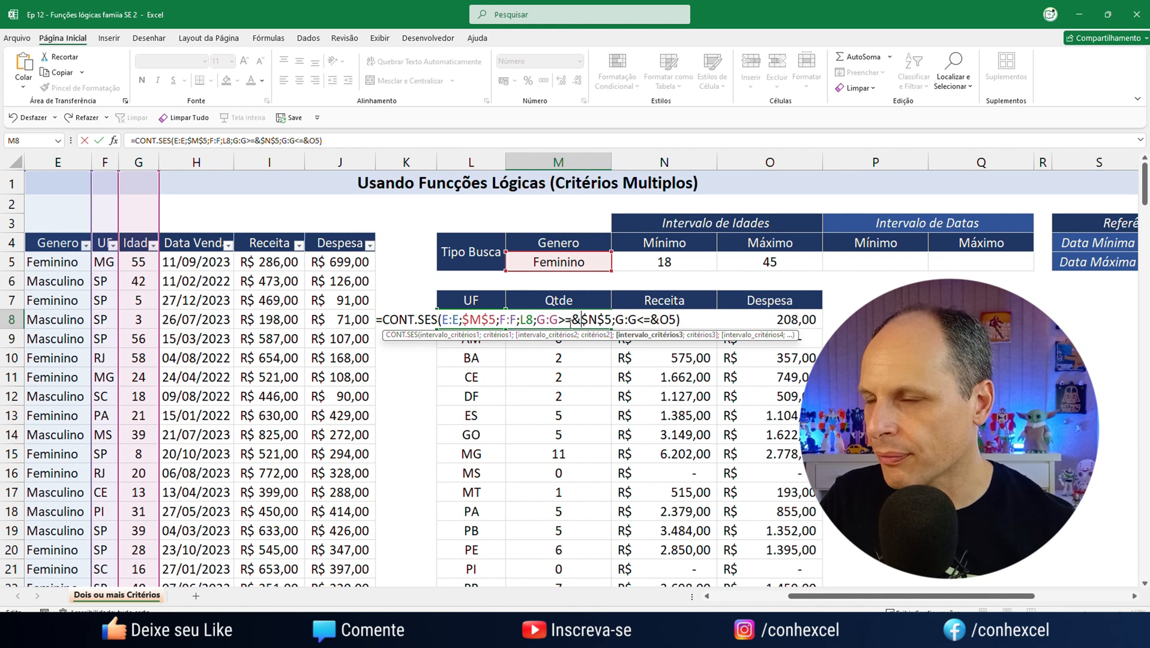
pyautogui.click(561, 323)
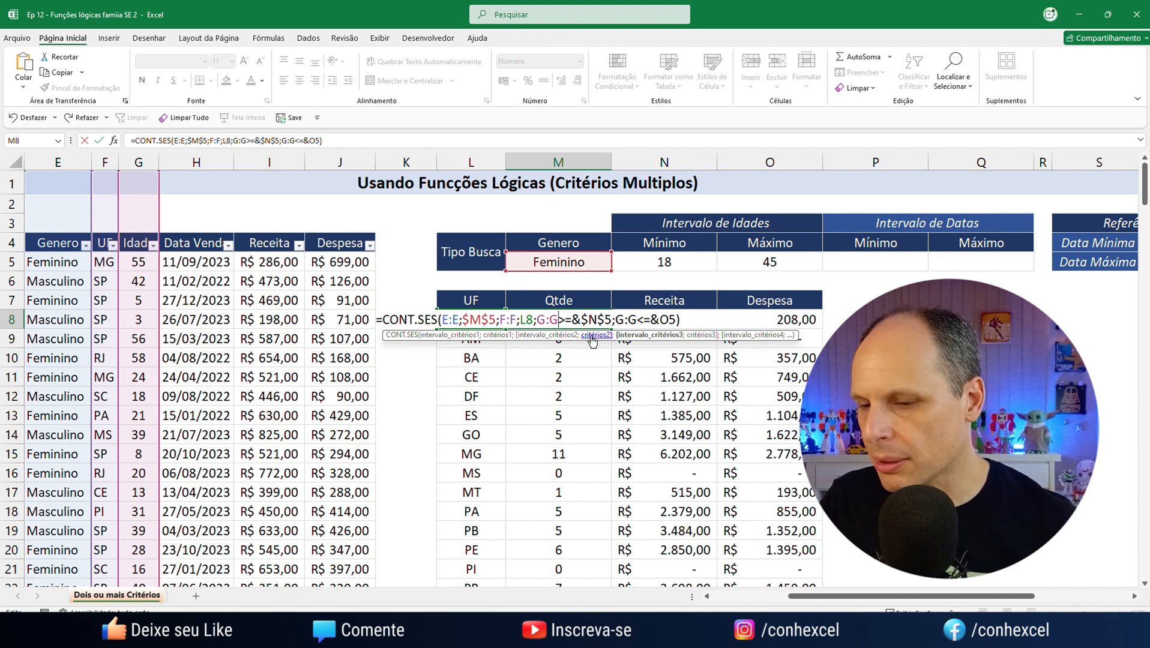
pyautogui.write(';')
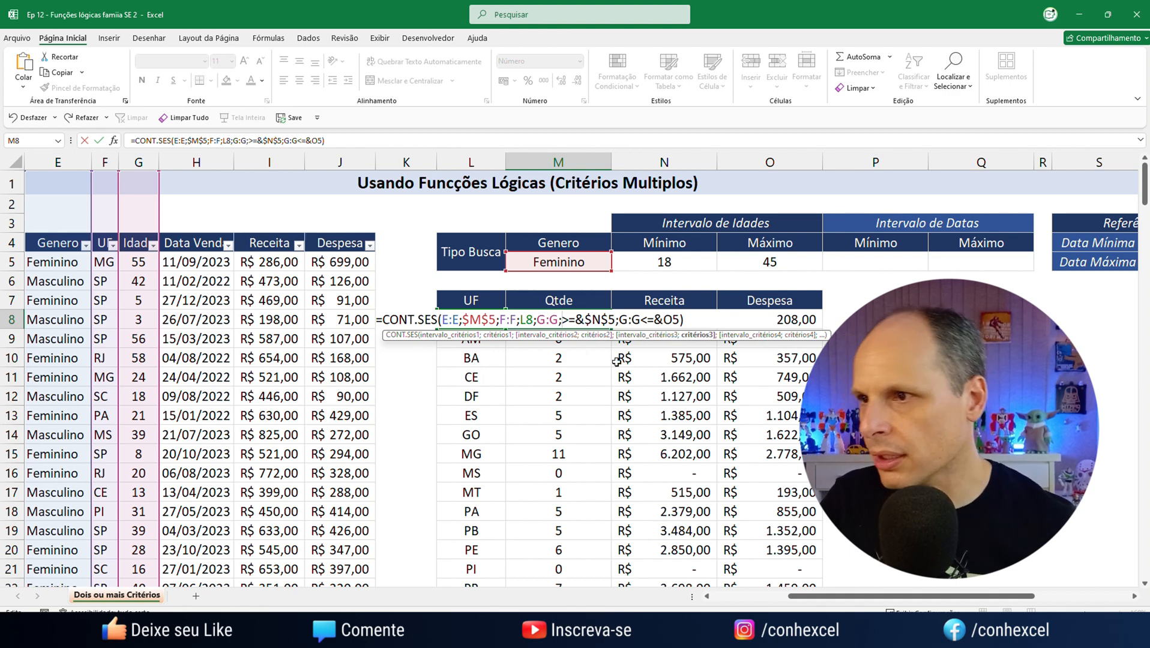
# Check the last range and criterion, and try to confirm the M8 formula with both comparison operators unquoted
pyautogui.click(620, 325)
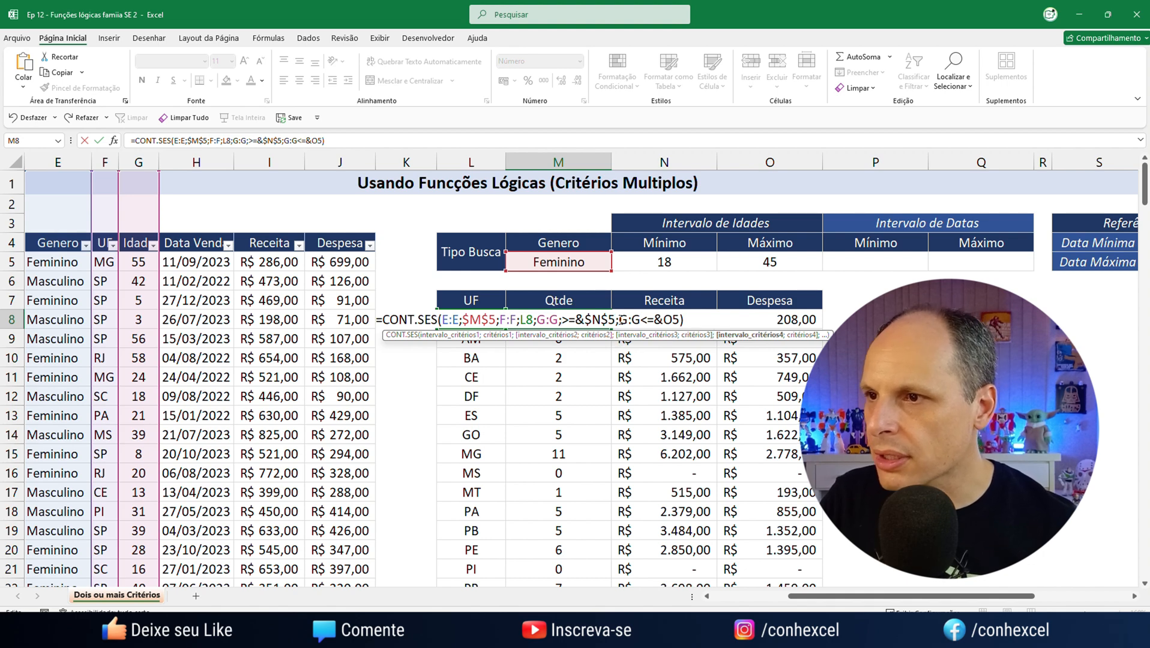
pyautogui.click(641, 325)
pyautogui.click(689, 323)
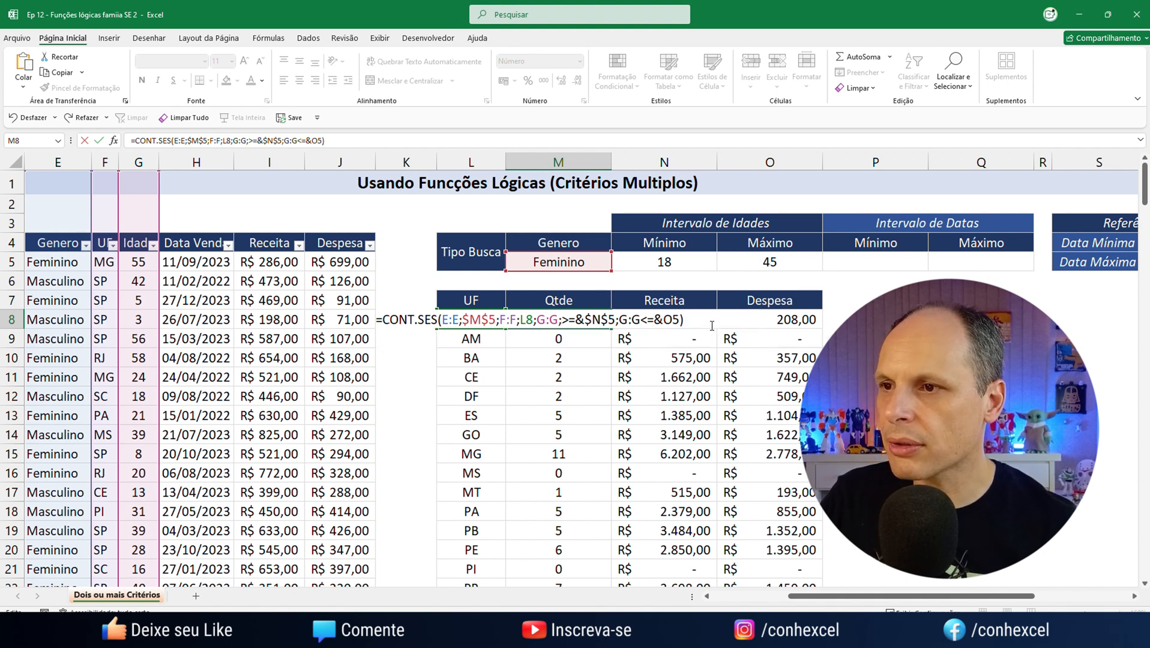
pyautogui.press('Return')
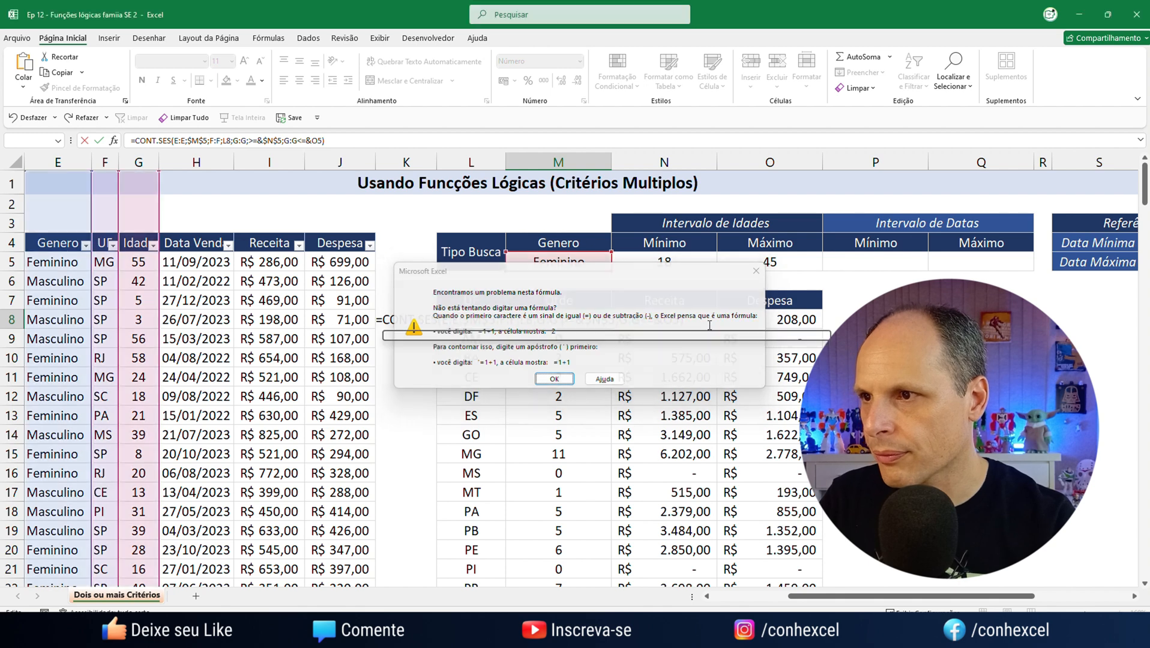
pyautogui.press('Return')
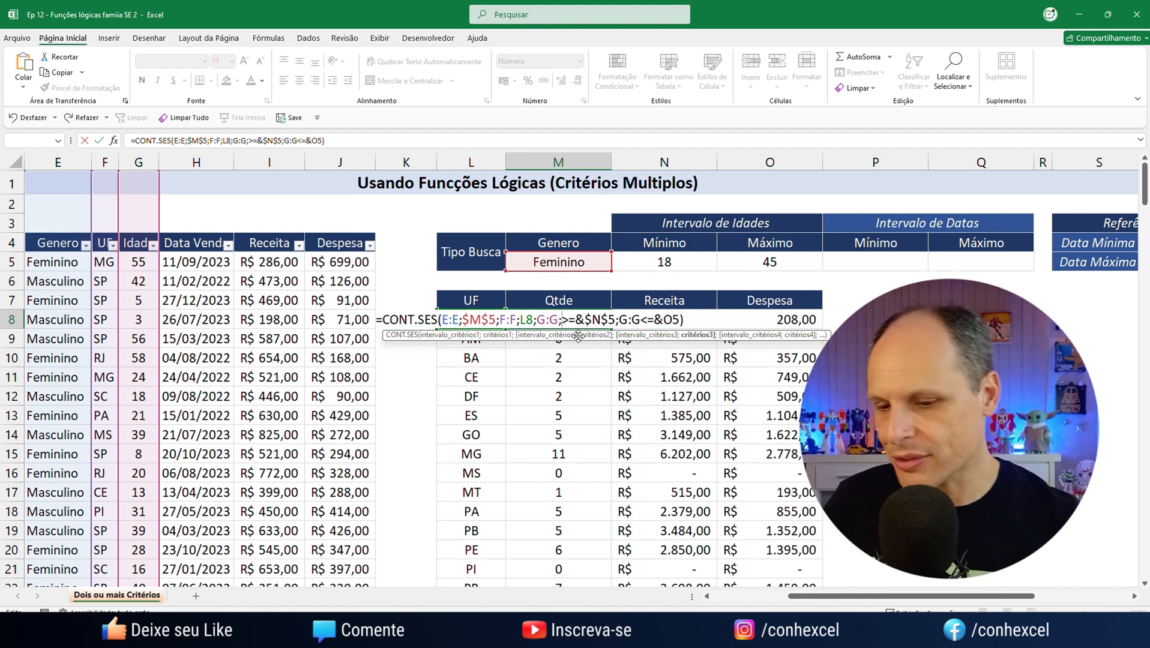
# Enclose the >= operator of the minimum-age criterion in double quotes in the M8 formula
pyautogui.write('"')
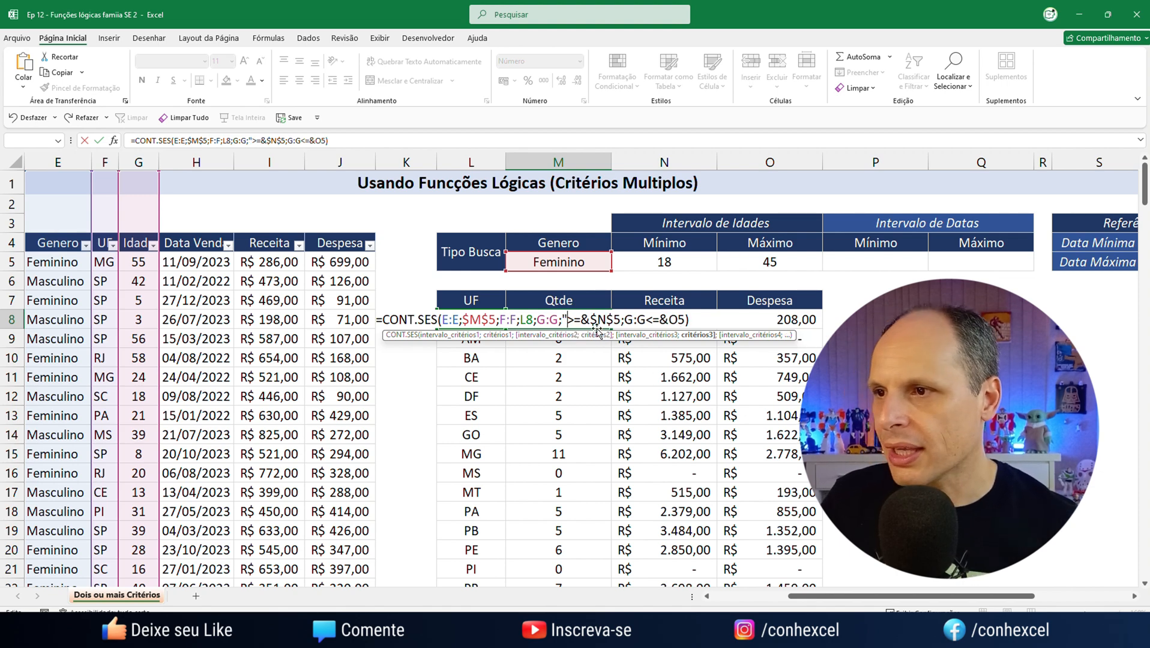
pyautogui.press('Return')
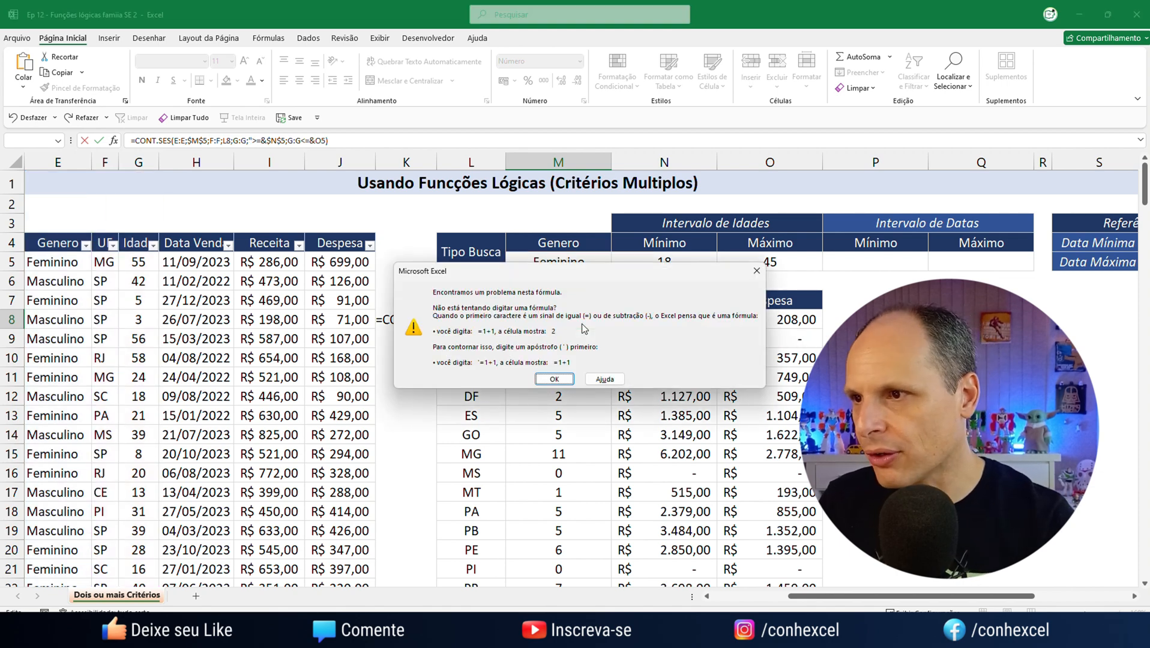
pyautogui.press('Return')
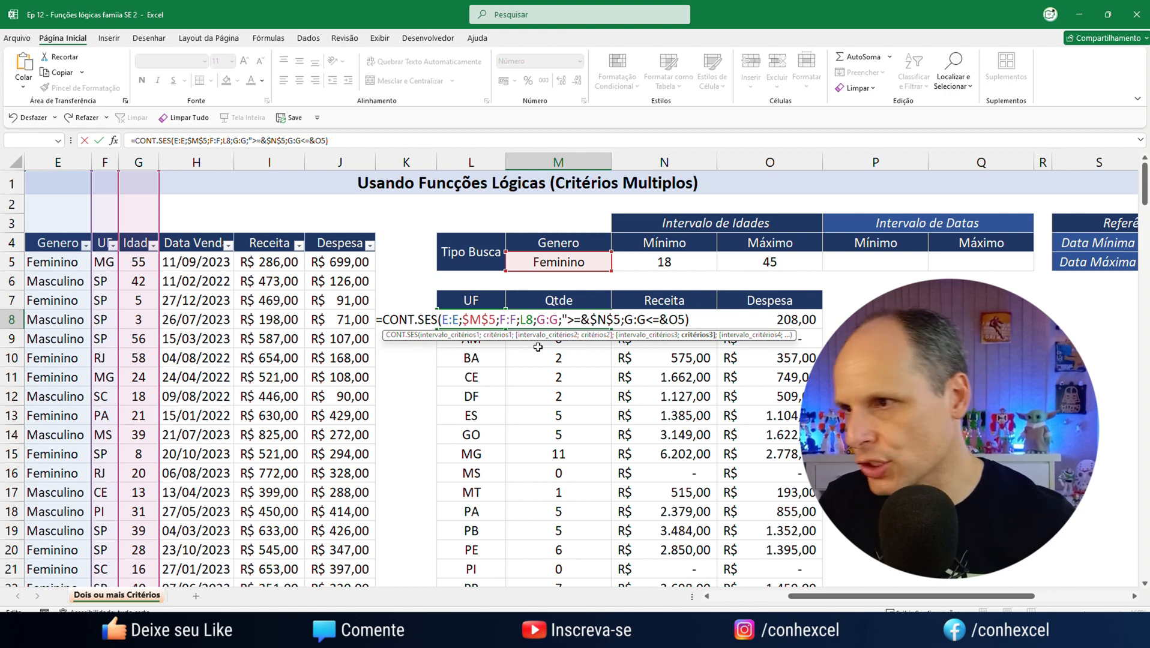
pyautogui.click(580, 319)
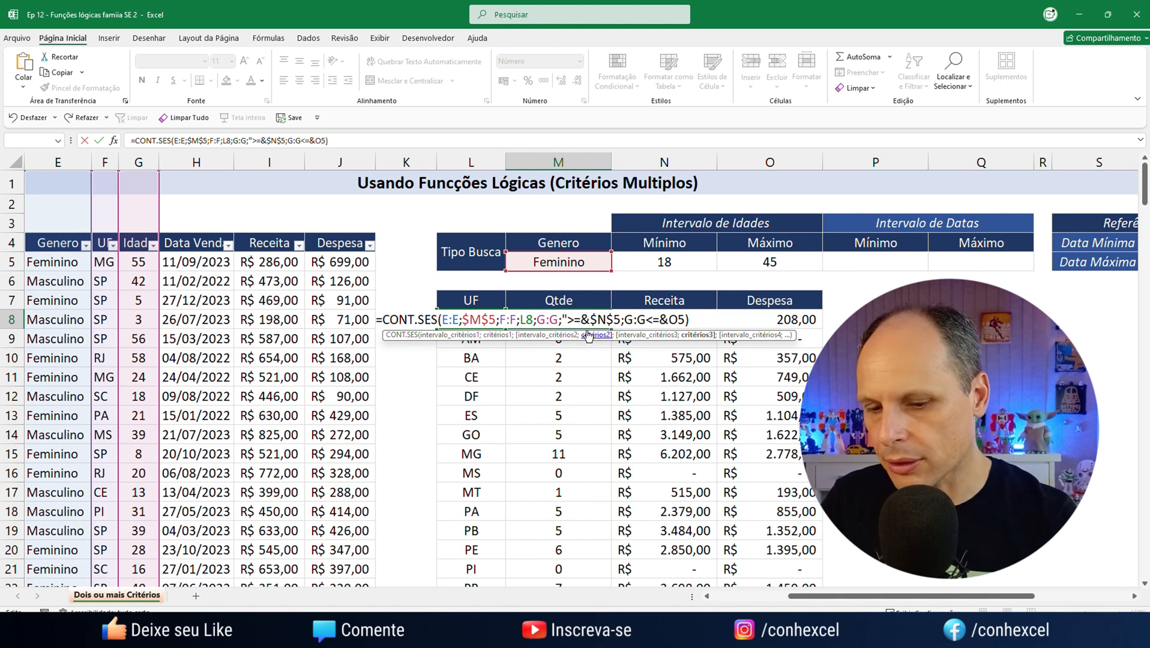
pyautogui.write('"')
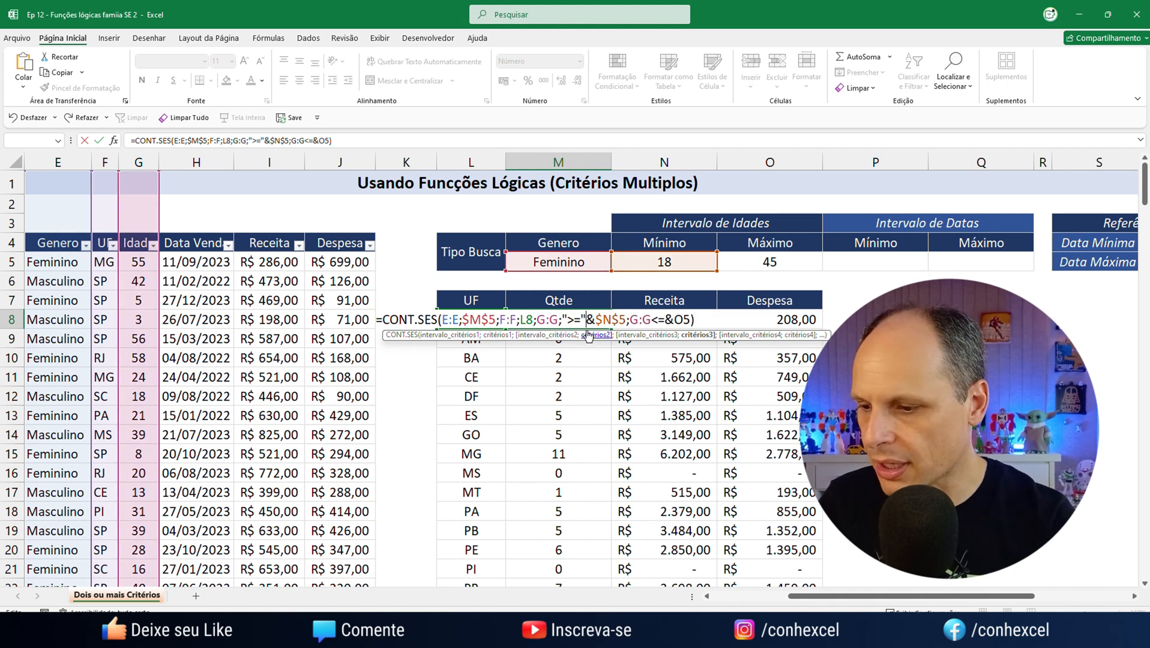
# Enclose the <= operator of the maximum-age criterion in double quotes in the M8 formula
pyautogui.click(654, 320)
pyautogui.write('">=')
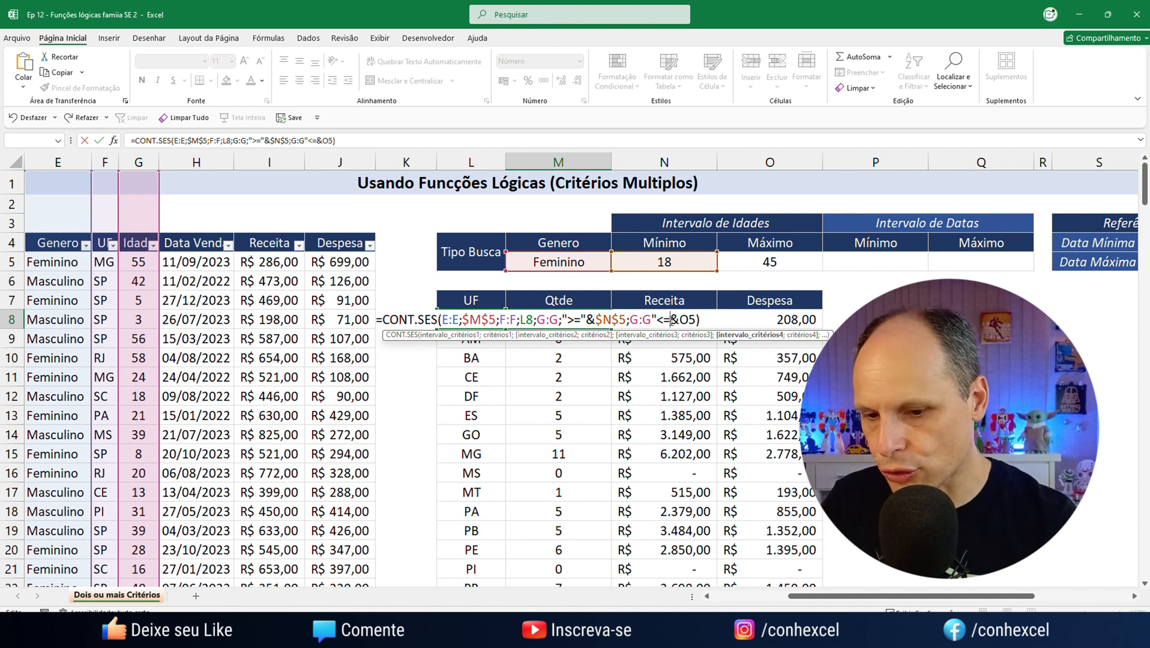
pyautogui.write('"')
pyautogui.click(718, 319)
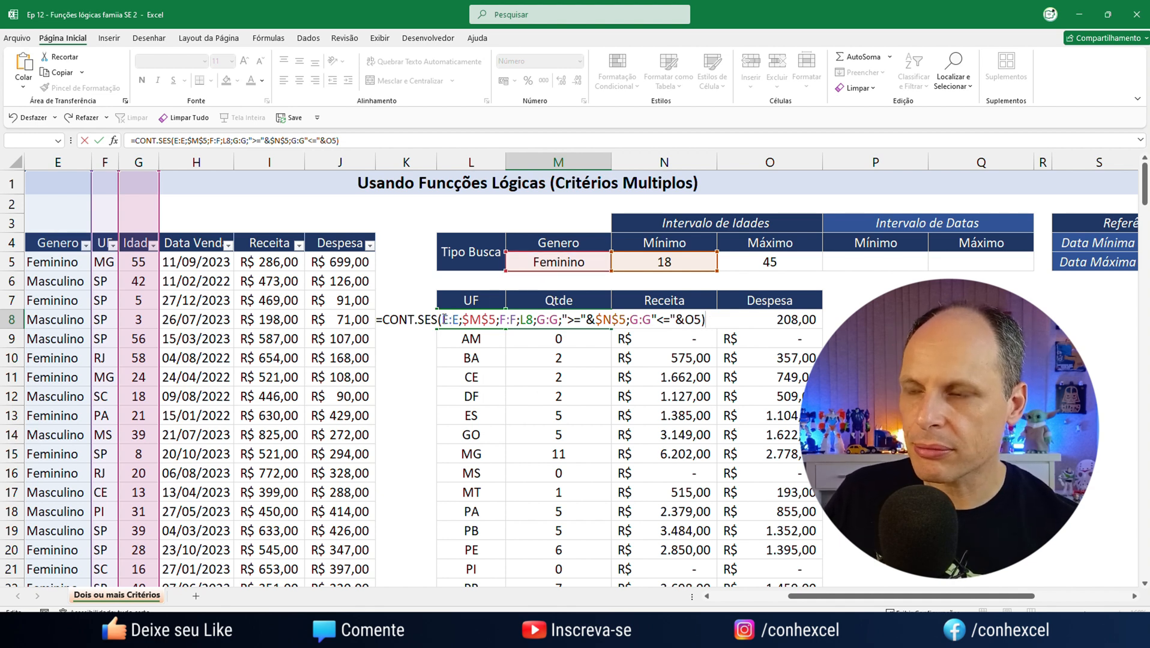
# Review each range and criterion pair in the M8 formula and insert the missing semicolon between the last G:G and "<="&O5
pyautogui.moveTo(444, 319); pyautogui.dragTo(533, 319)
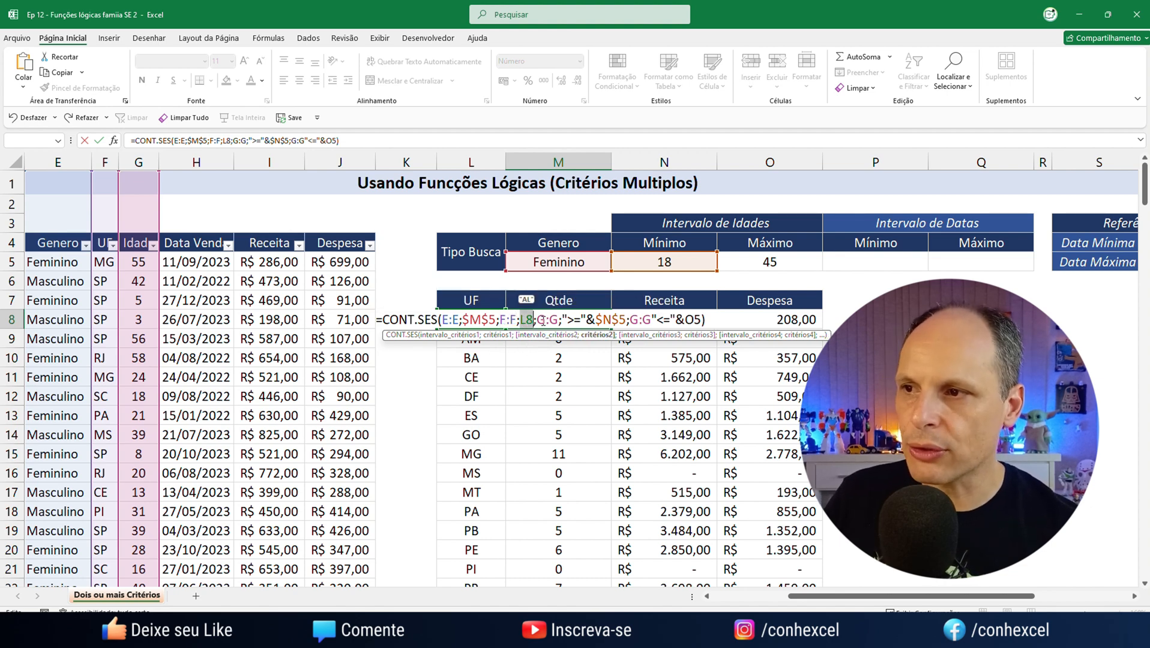
pyautogui.moveTo(536, 319); pyautogui.dragTo(625, 321)
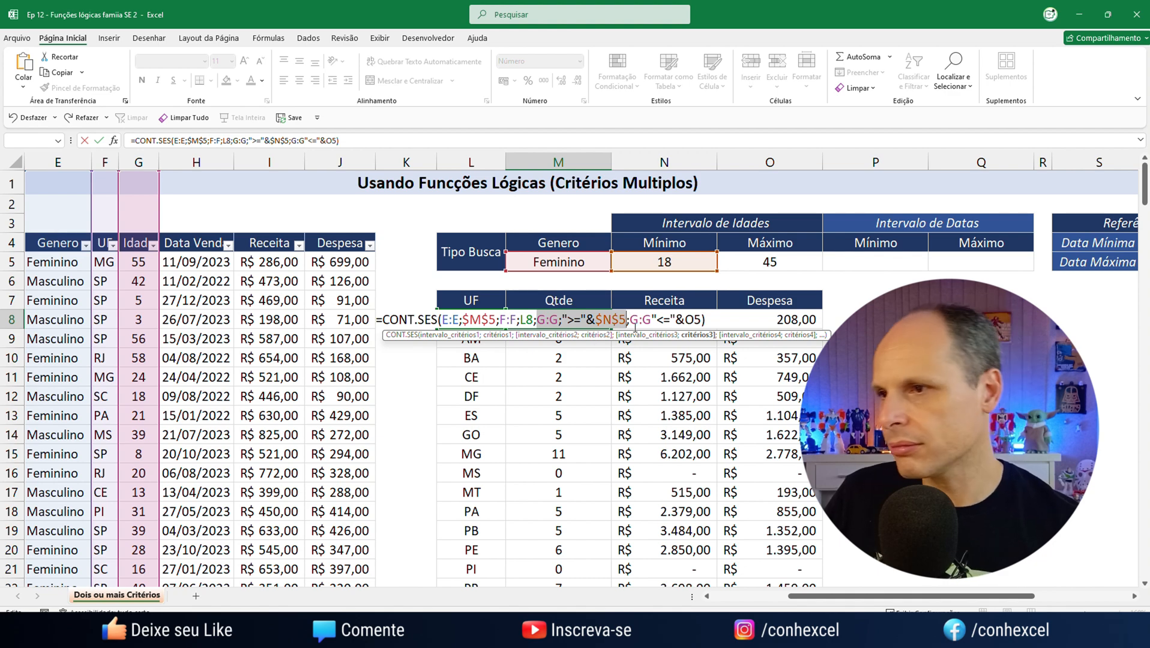
pyautogui.moveTo(629, 319); pyautogui.dragTo(651, 319)
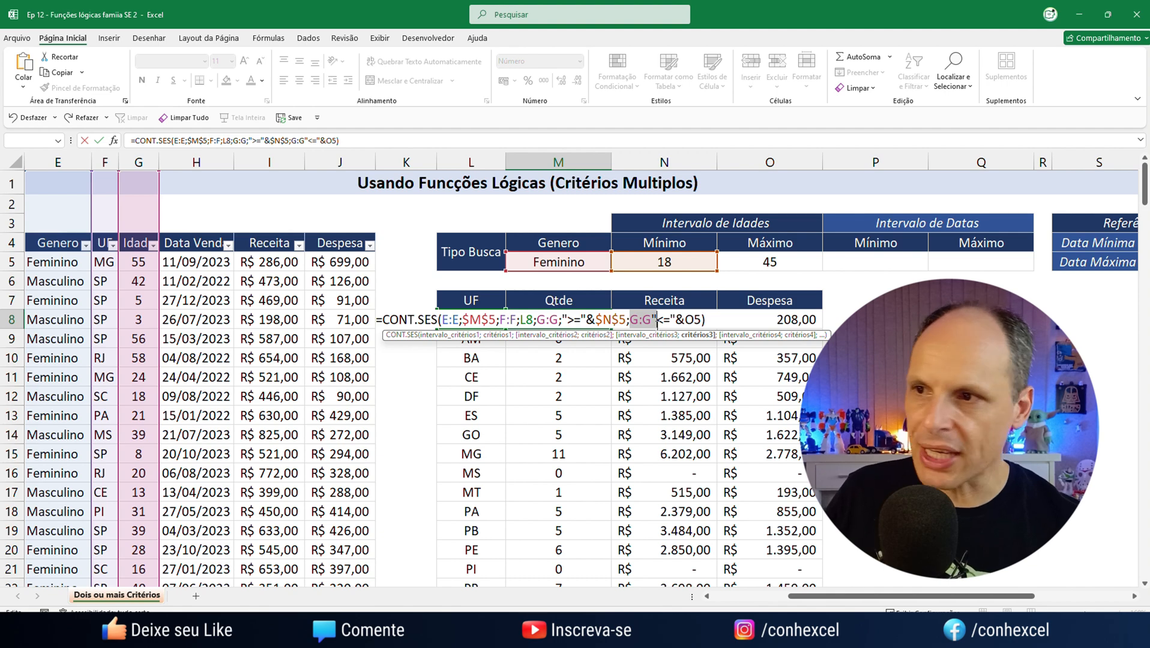
pyautogui.moveTo(660, 322); pyautogui.dragTo(702, 323)
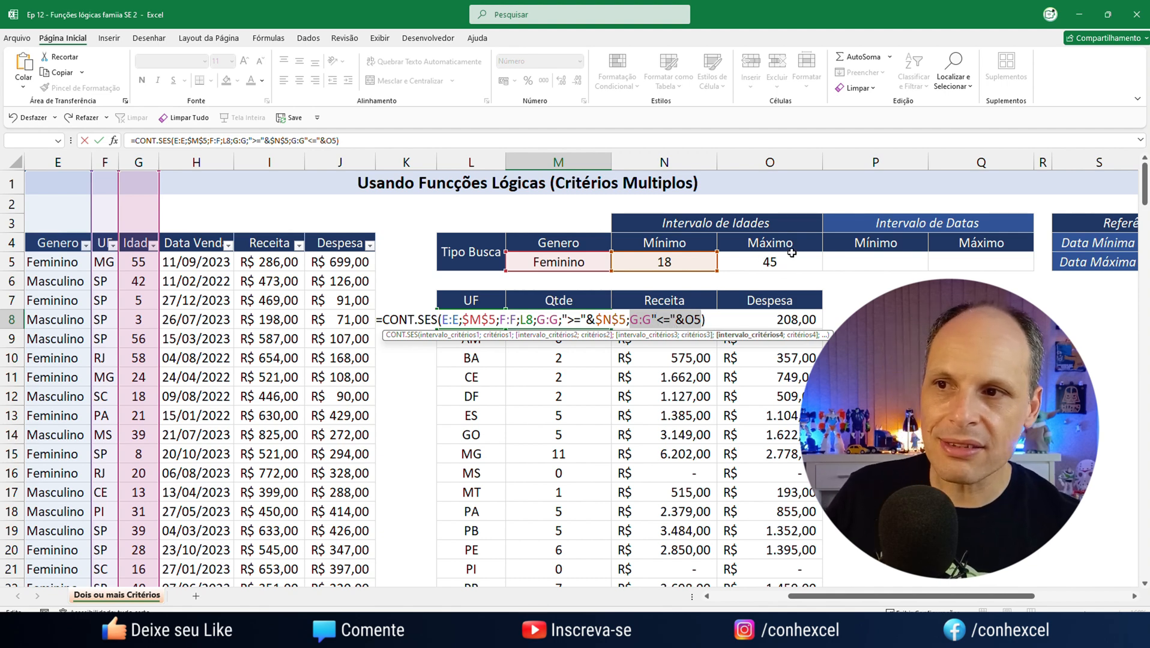
pyautogui.click(694, 321)
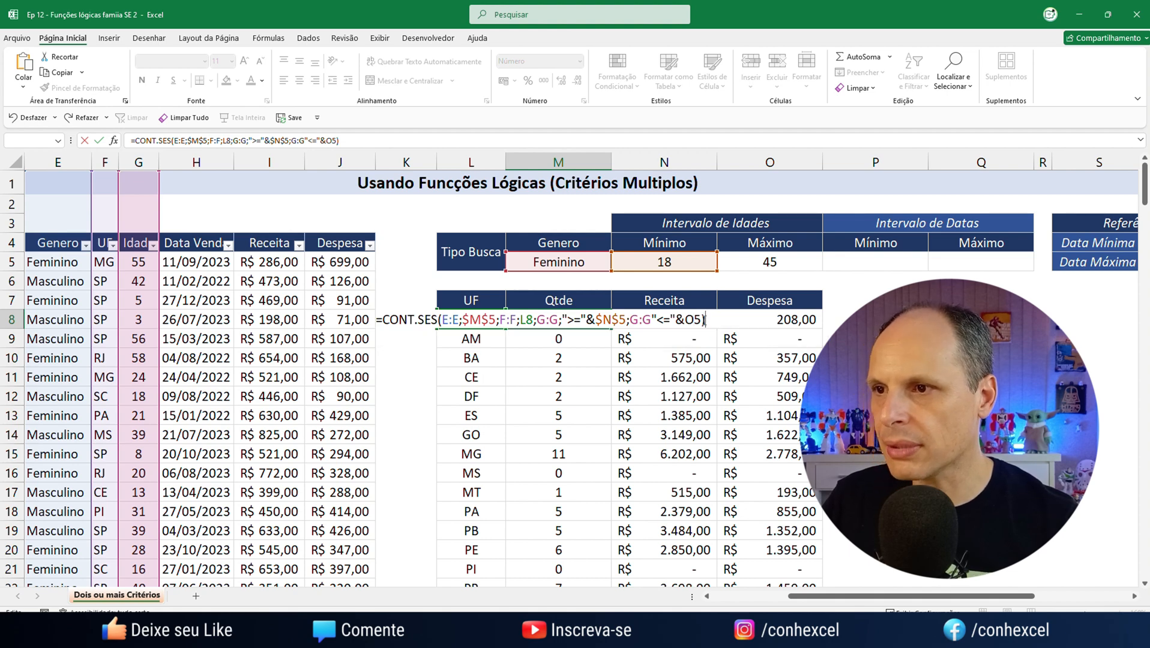
pyautogui.write(';')
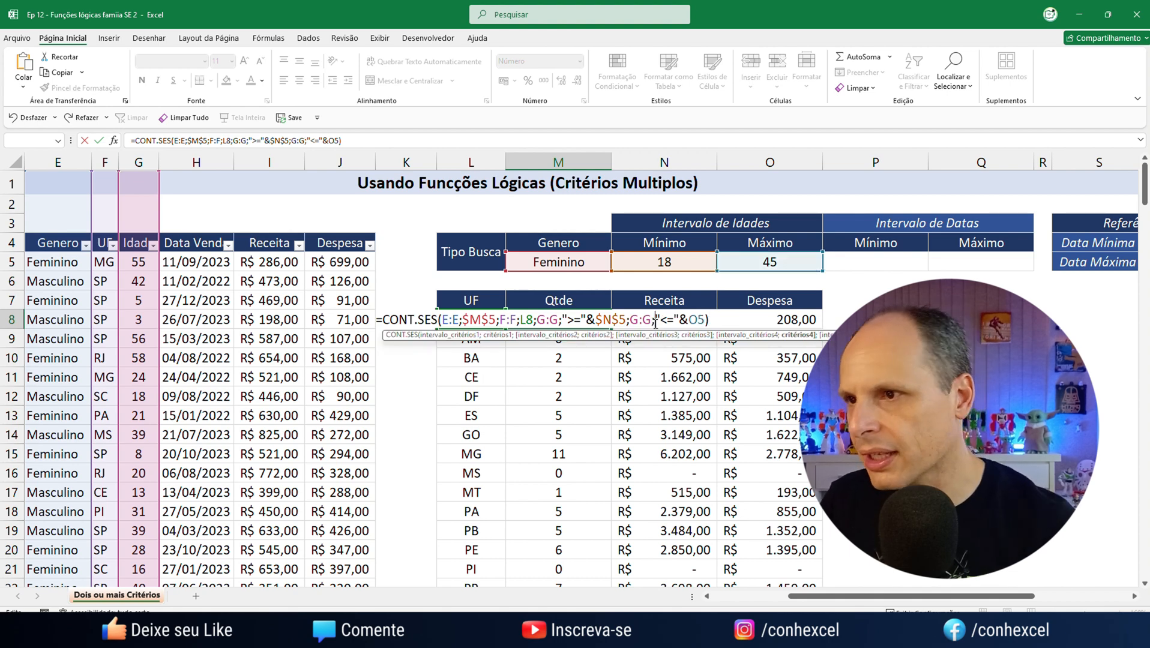
pyautogui.click(722, 325)
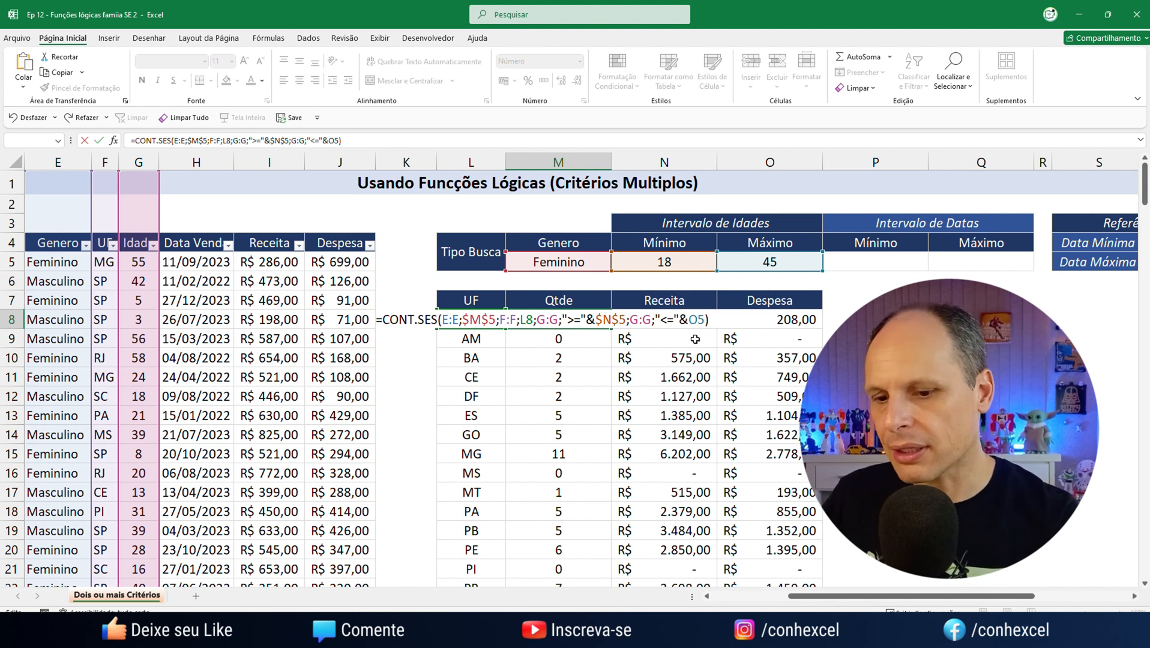
# Confirm the corrected CONT.SES formula in M8 and check it against the minimum and maximum age cells
pyautogui.press('Return')
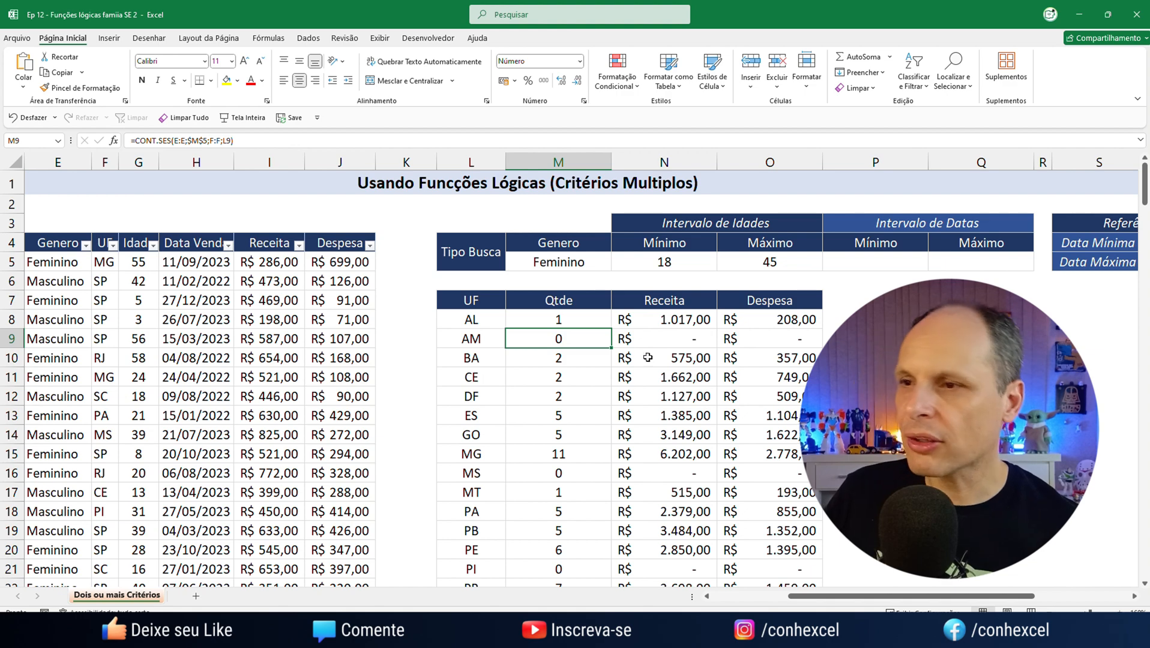
pyautogui.press('Up')
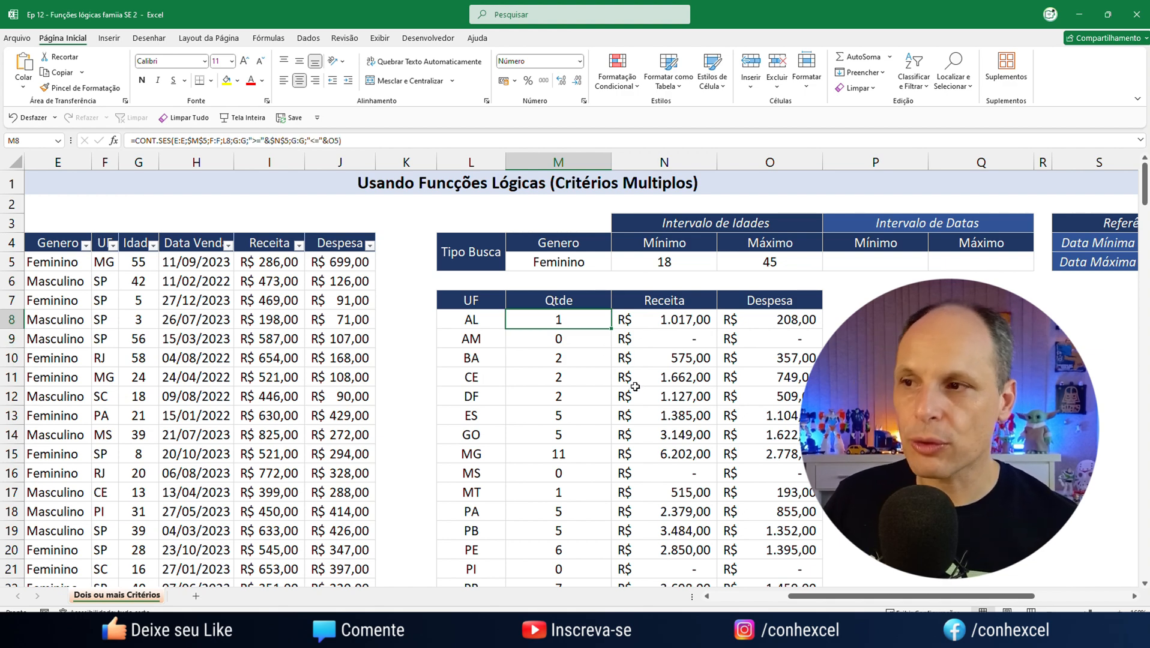
pyautogui.click(678, 266)
pyautogui.click(770, 264)
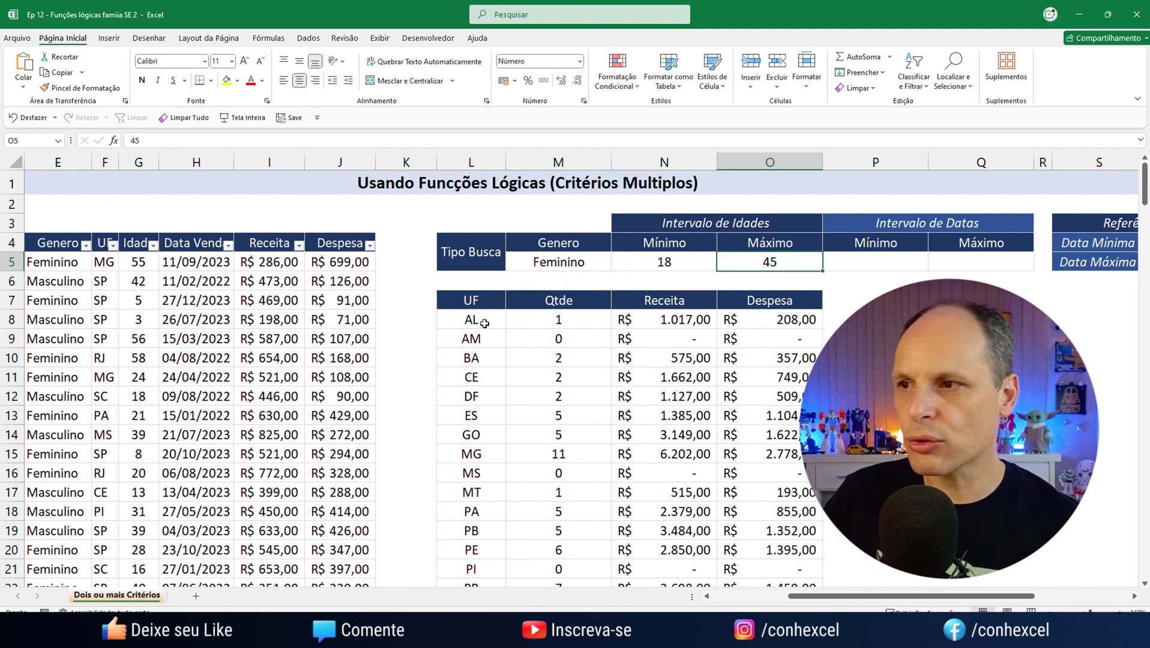
# Test the M8 count with the gender criterion in M5 switched to Masculino, and undo that switch
pyautogui.click(588, 261)
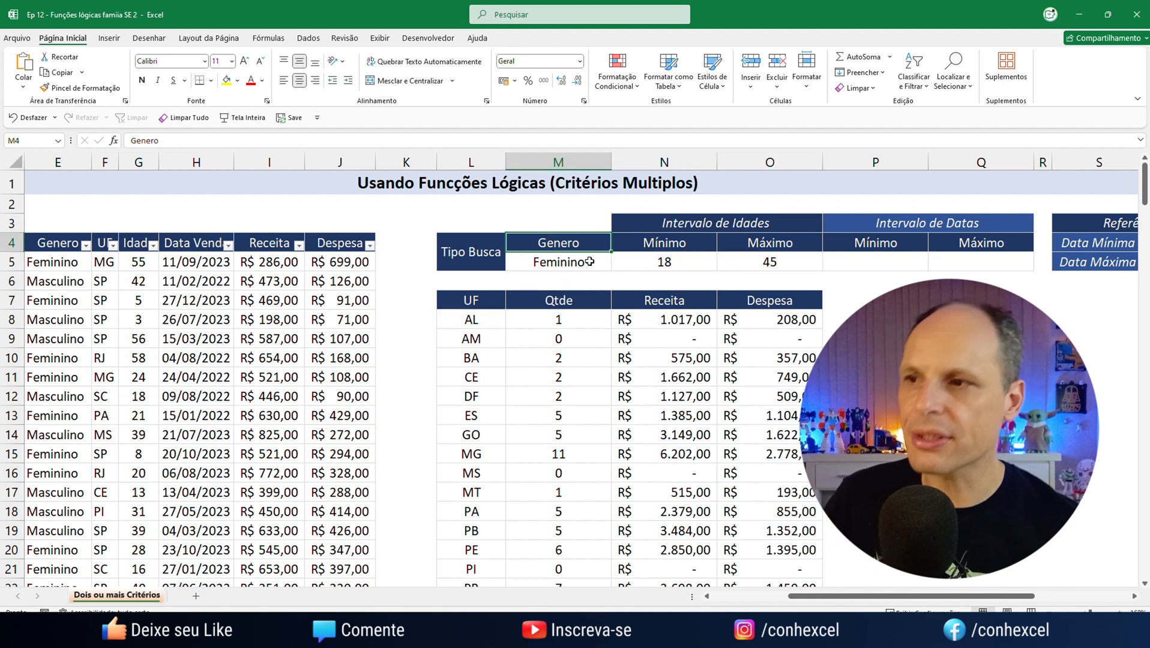
pyautogui.click(618, 262)
pyautogui.click(550, 288)
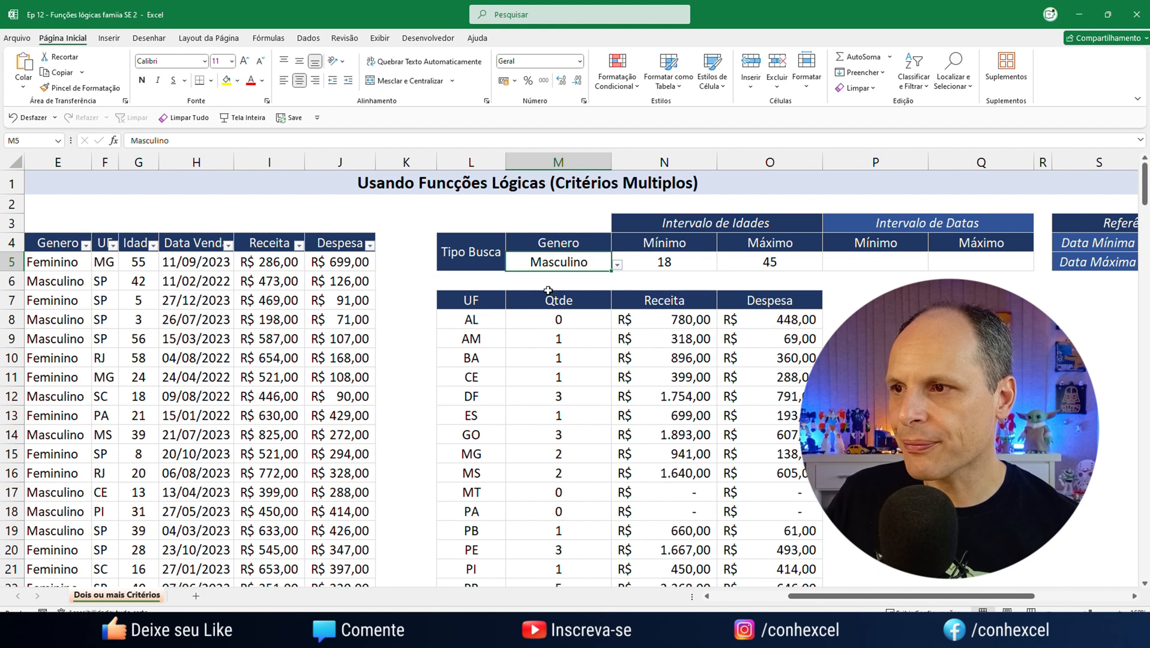
pyautogui.click(571, 322)
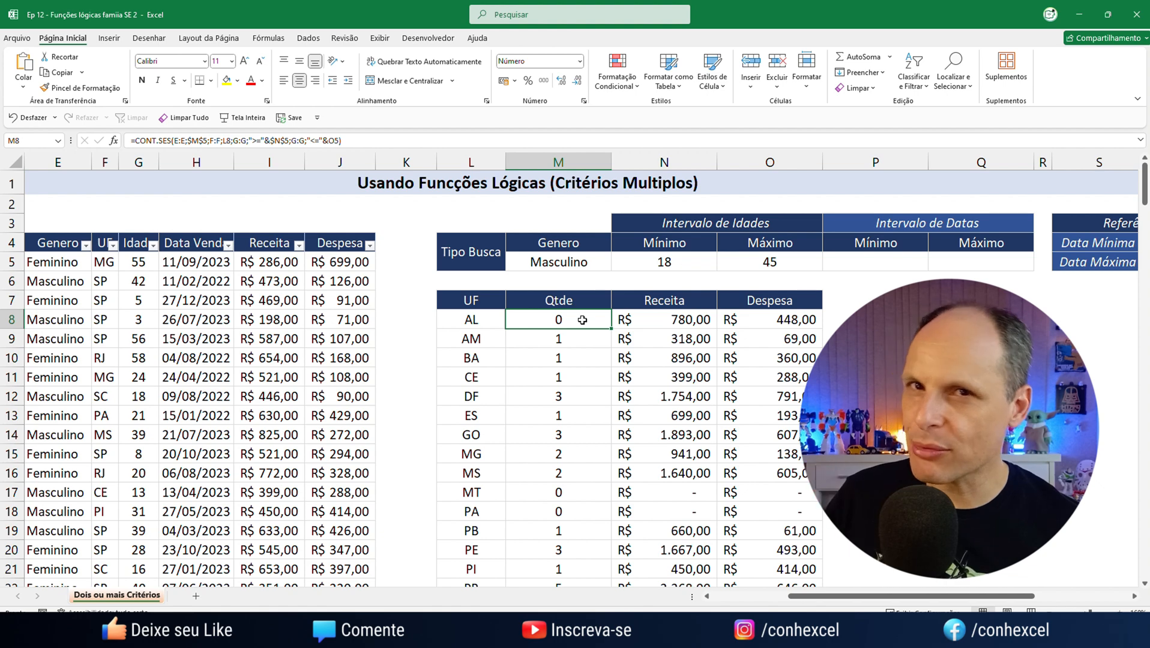
pyautogui.hotkey('ctrl', 'z')
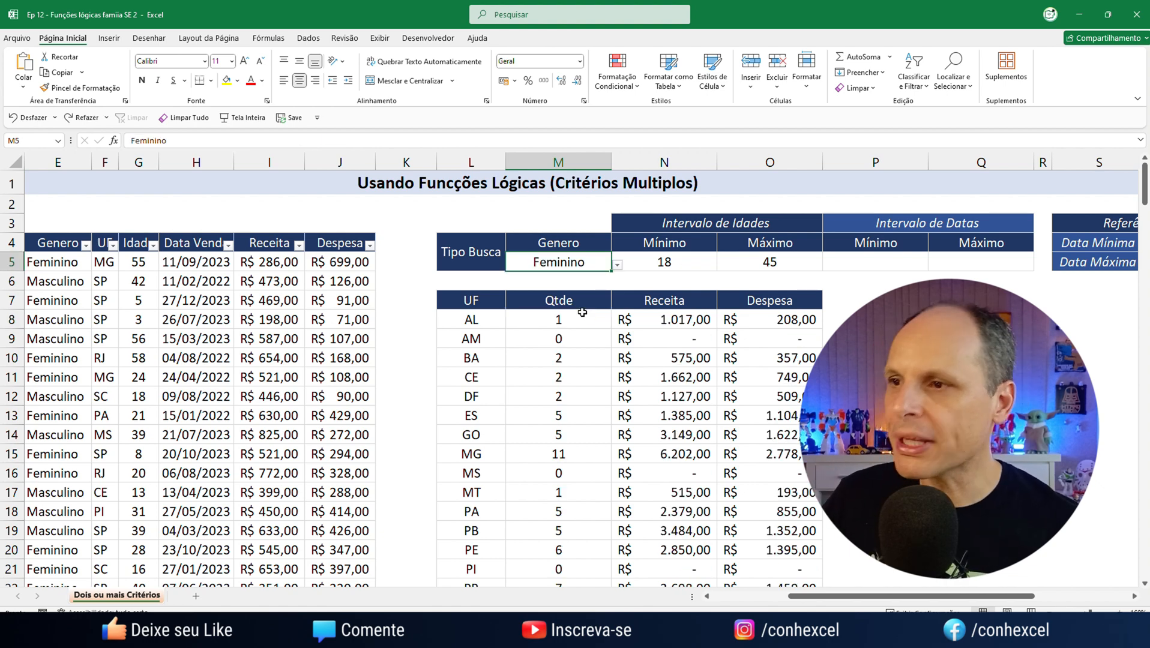
# Test the M8 count with the minimum age in N5 cleared, and restore the minimum age to 18
pyautogui.click(651, 262)
pyautogui.click(771, 264)
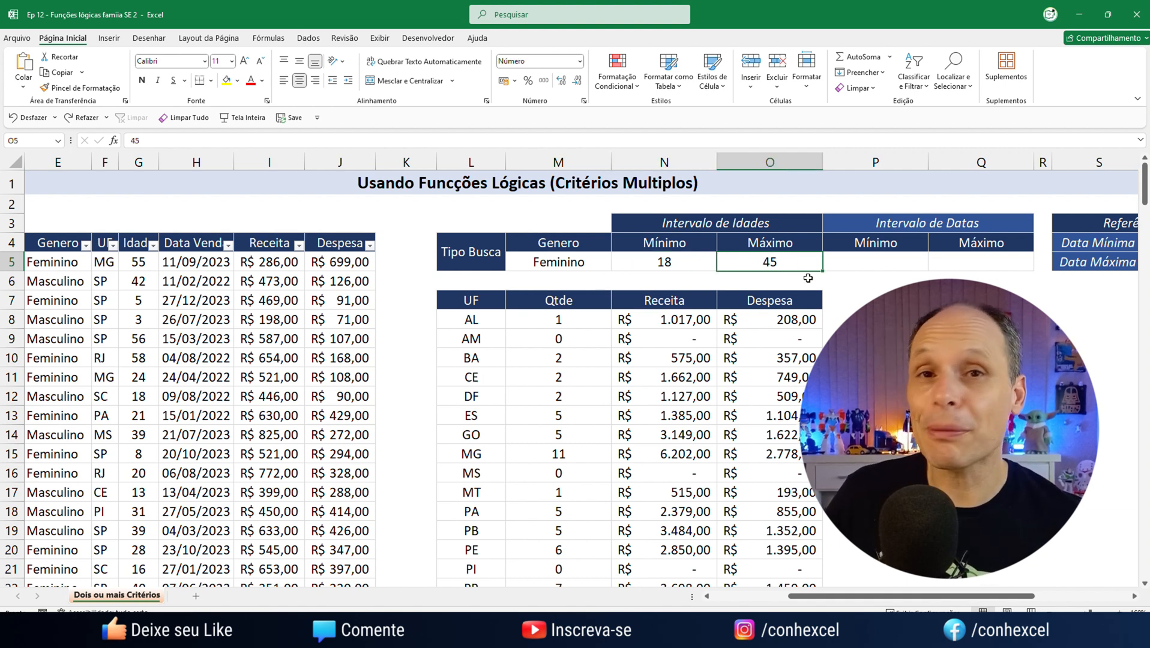
pyautogui.click(696, 262)
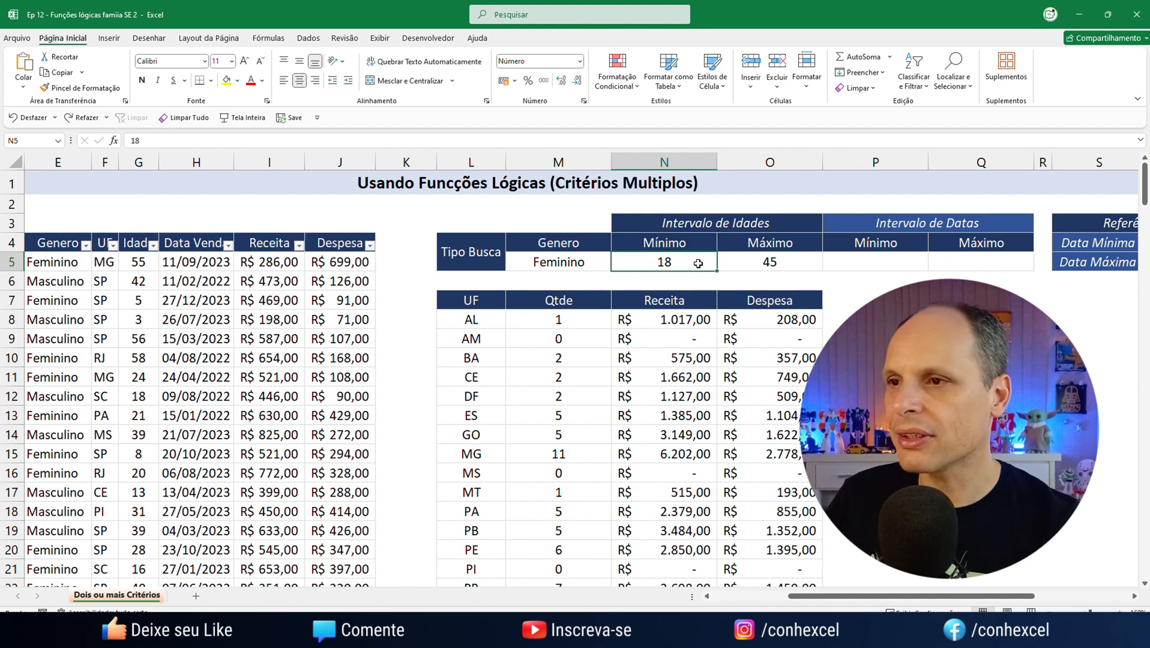
pyautogui.press('Delete')
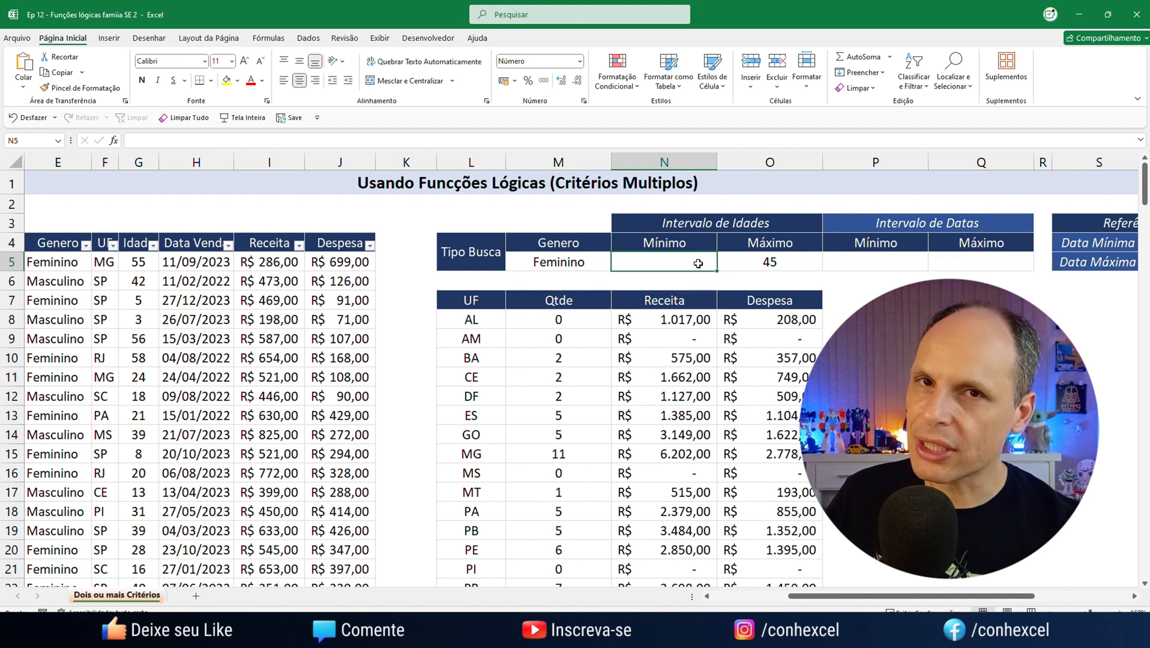
pyautogui.write('18')
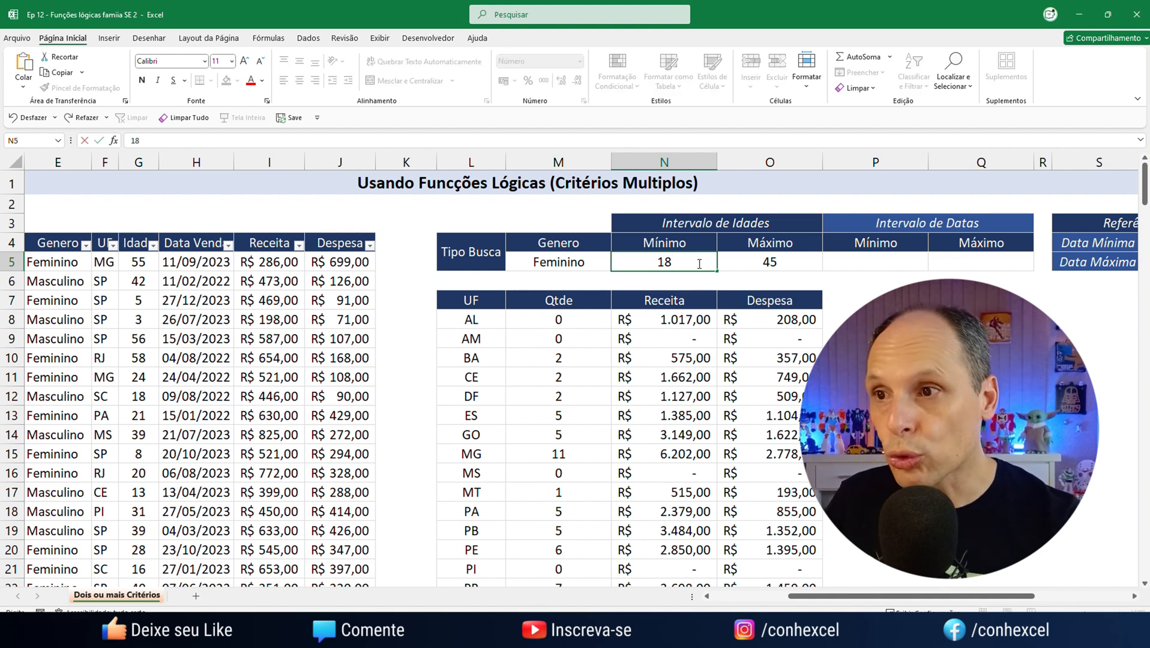
pyautogui.press('Return')
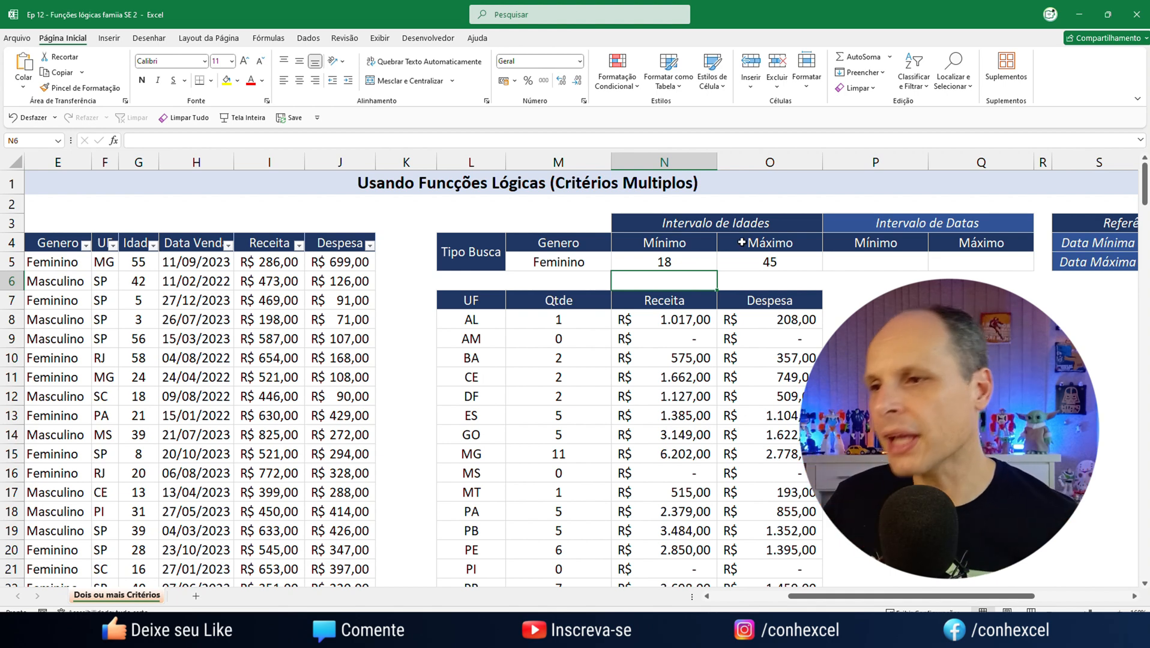
# Clear the existing Receita and Despesa formulas for AL in N8 and O8
pyautogui.click(648, 321)
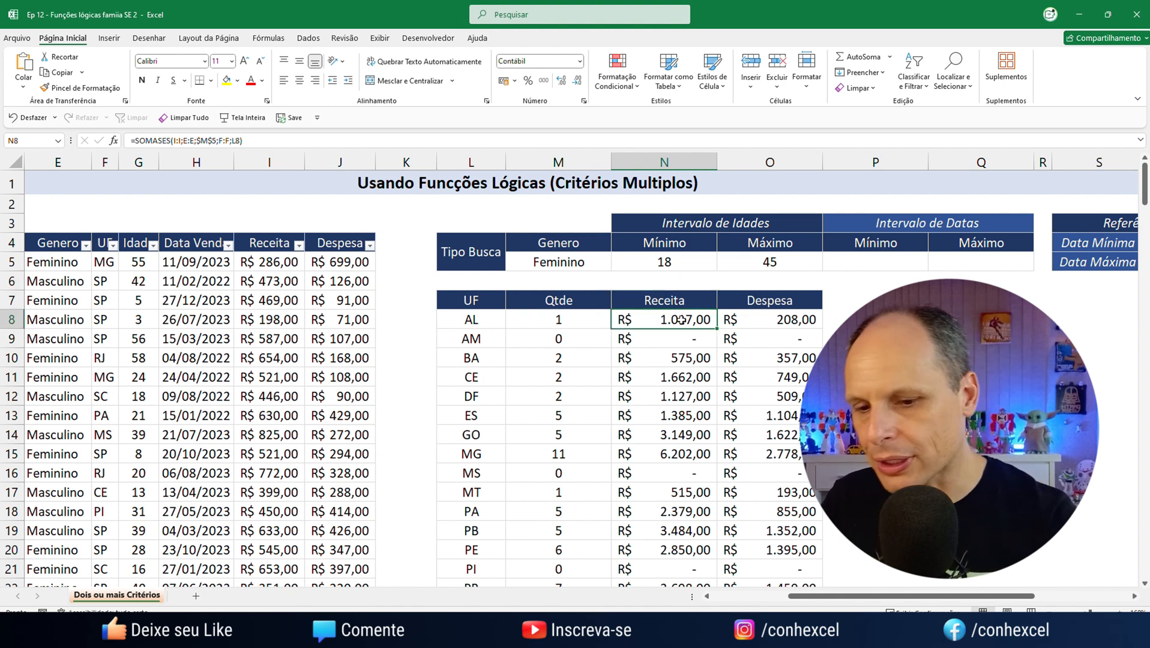
pyautogui.press('Delete')
pyautogui.click(774, 322)
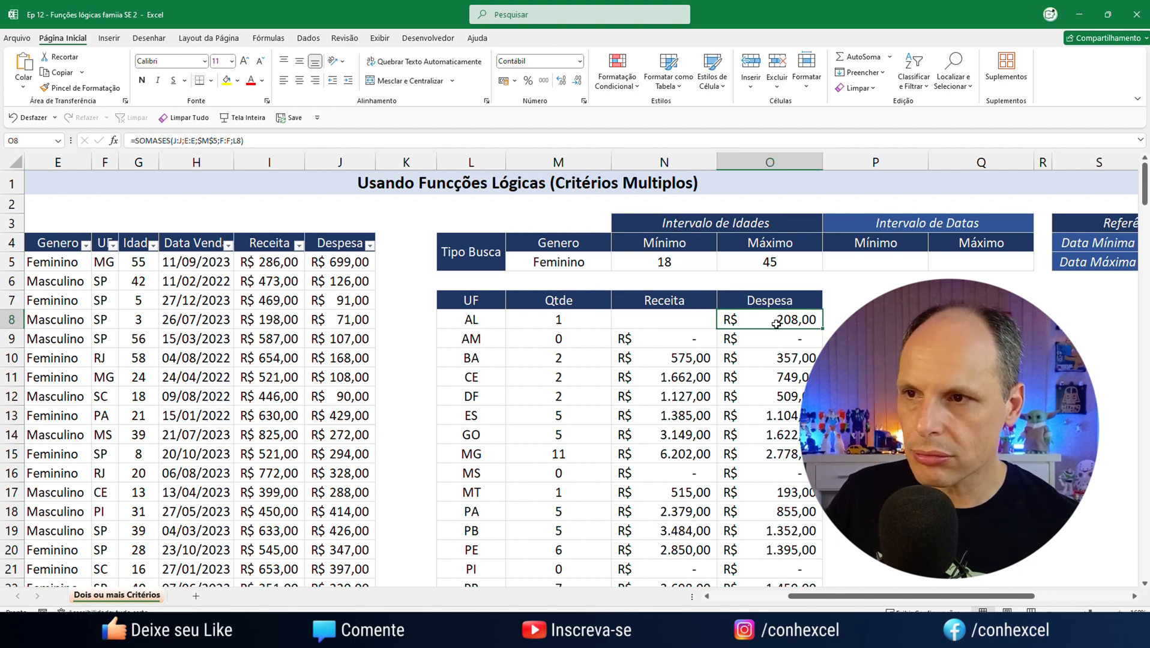
pyautogui.press('Delete')
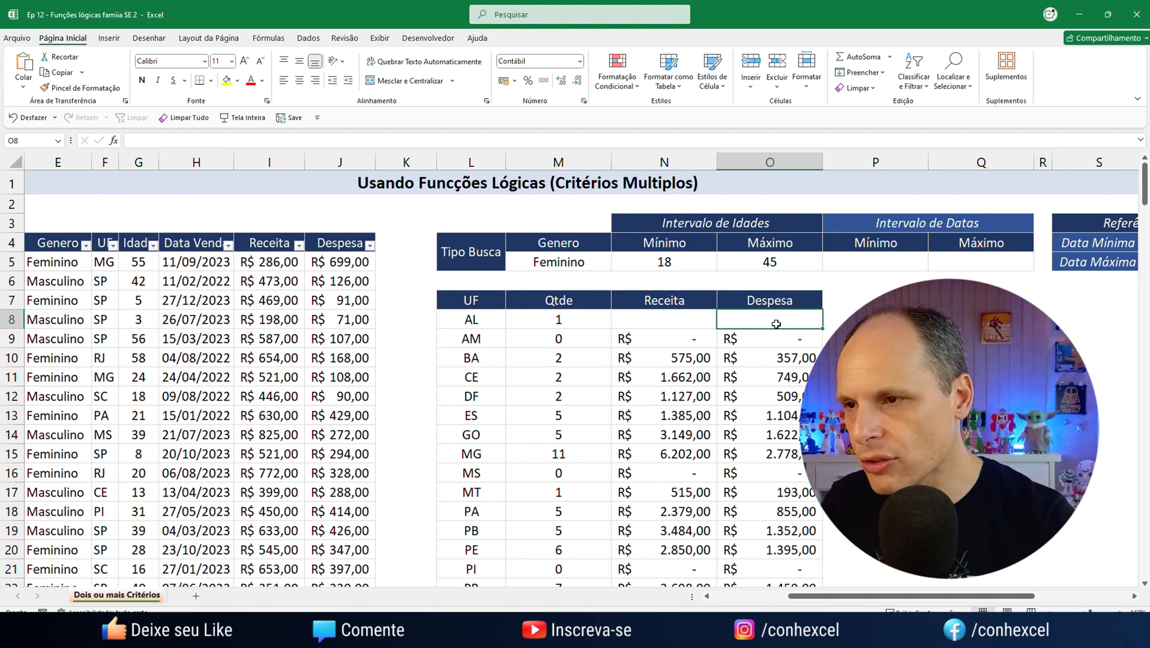
# Start a SOMASES formula in N8 with the Receita column I:I as the sum range
pyautogui.click(684, 320)
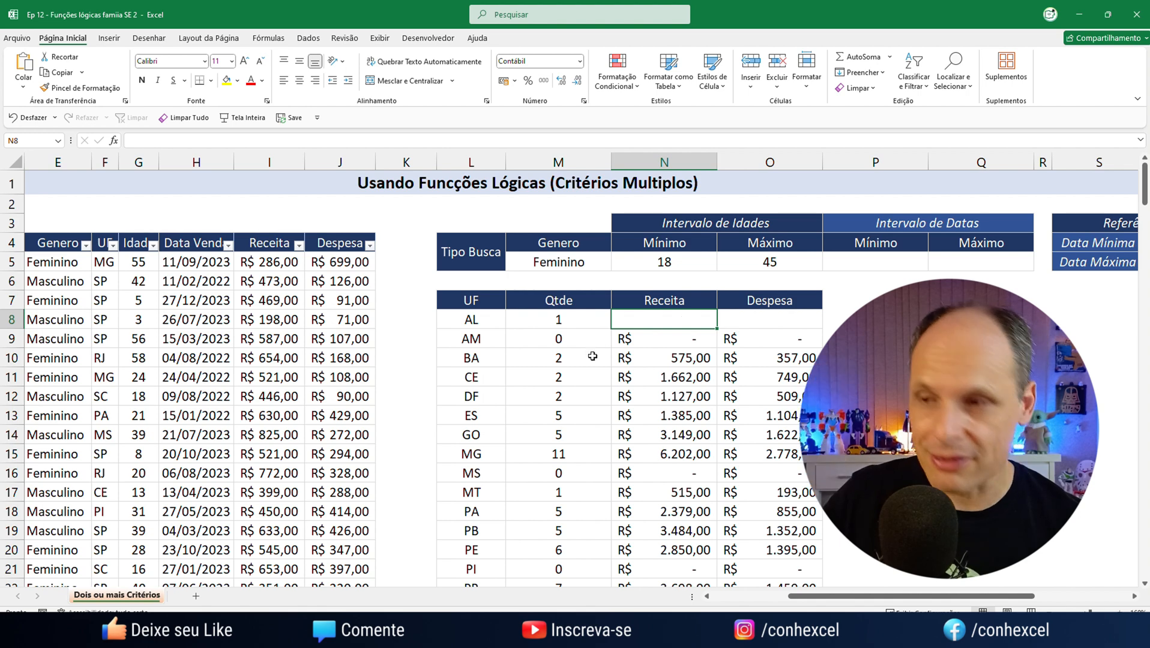
pyautogui.write('=')
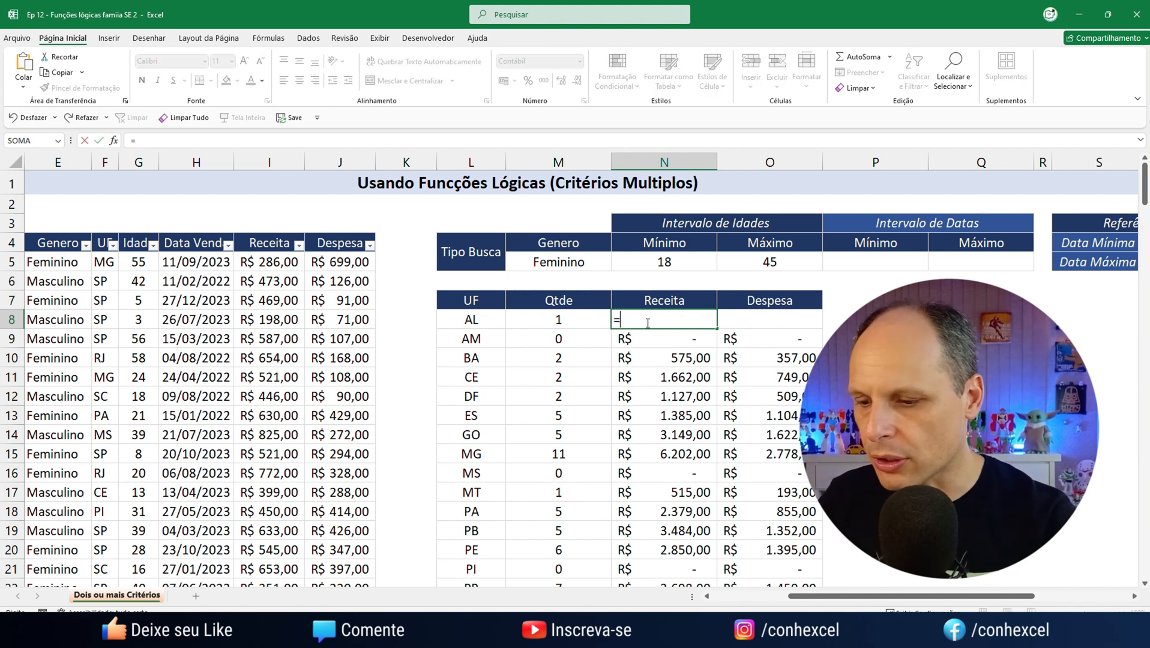
pyautogui.write('soma')
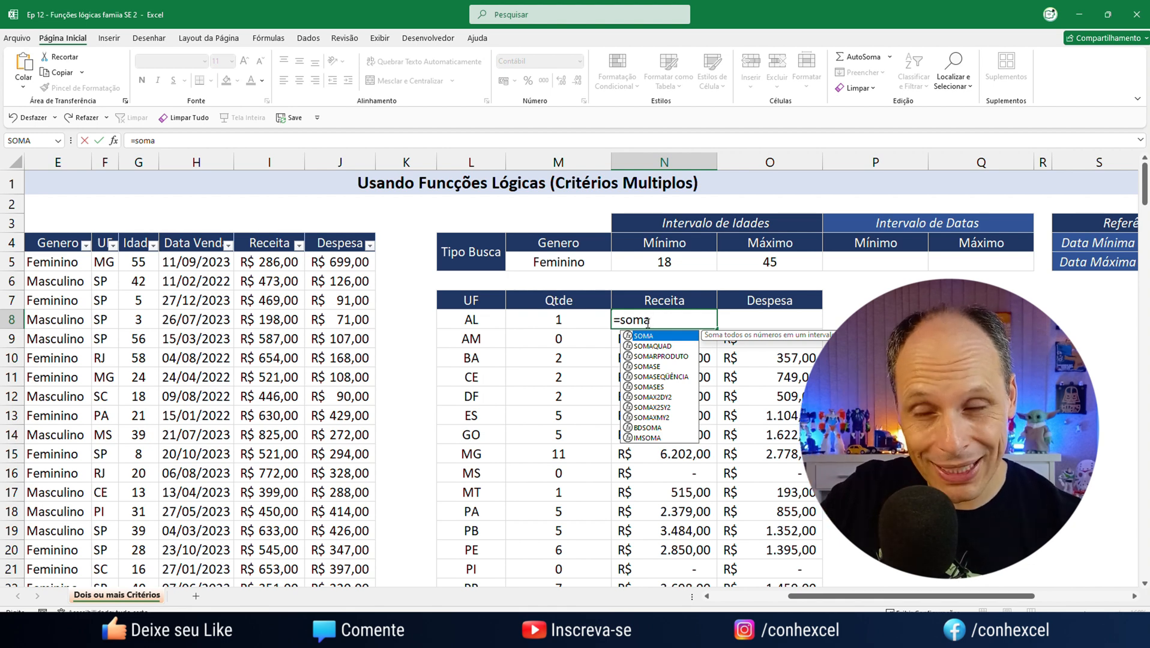
pyautogui.write('s')
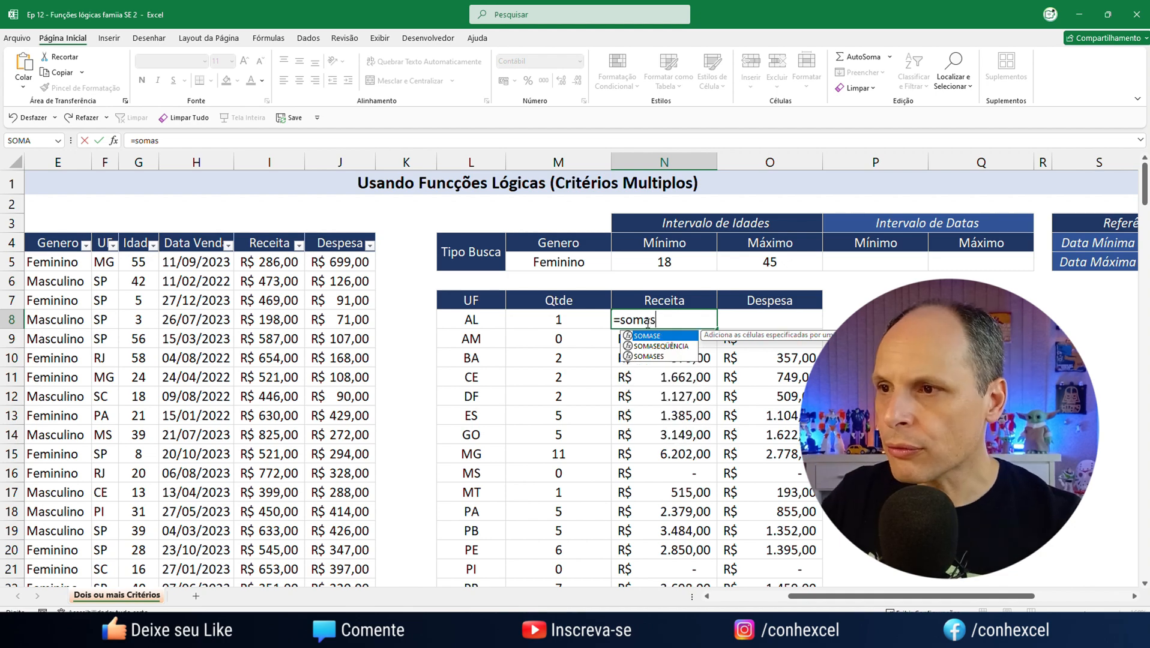
pyautogui.press('Down')
pyautogui.press('Down')
pyautogui.press('Tab')
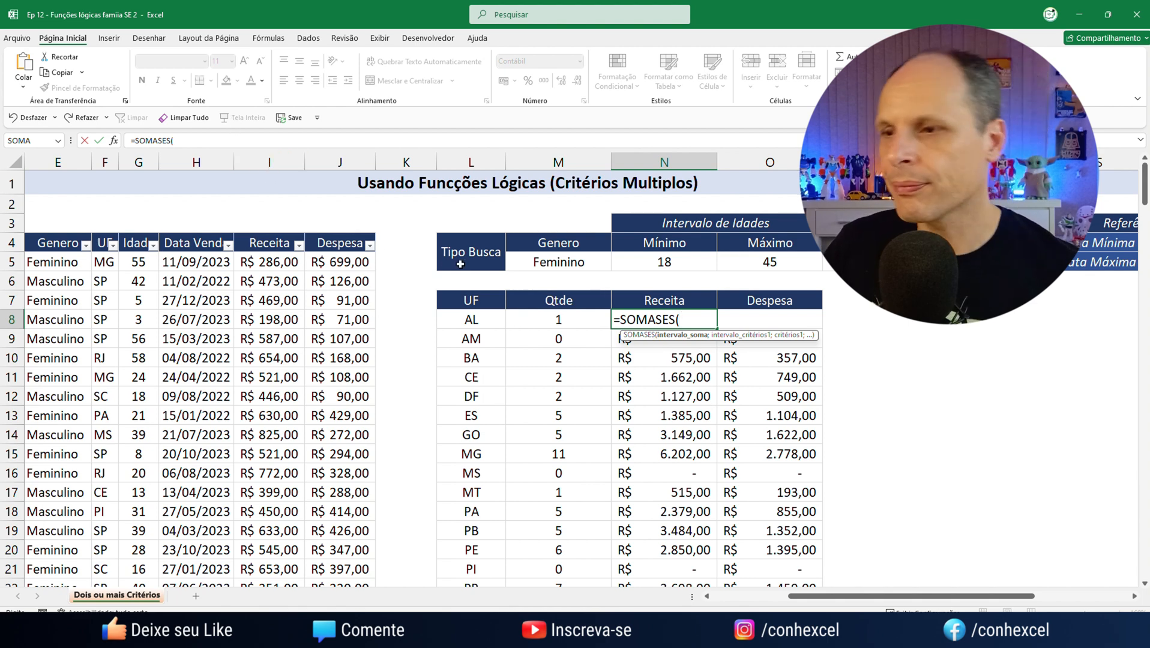
pyautogui.write('I:I')
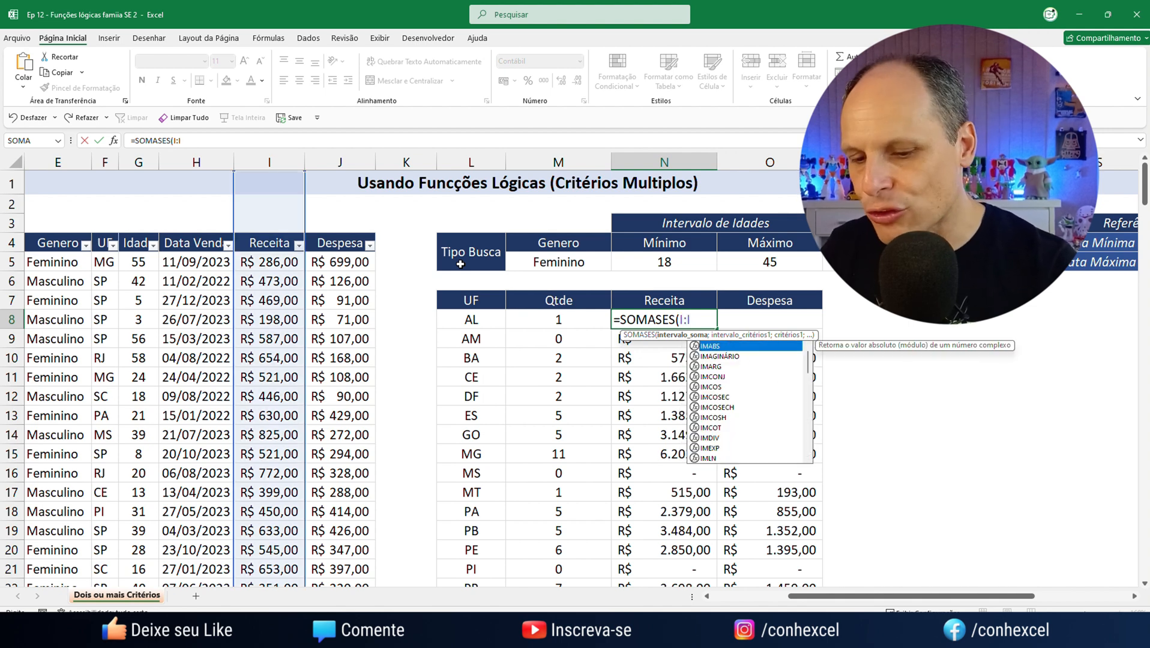
pyautogui.write(';')
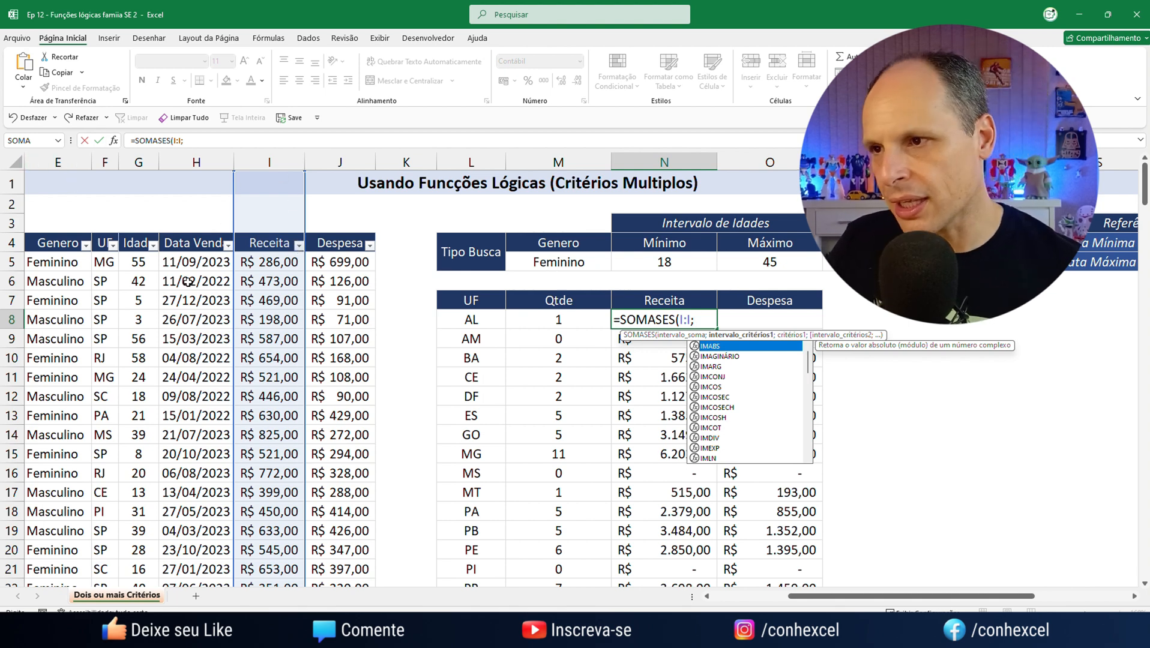
# Add the gender condition to the N8 formula, with range E:E and the absolute reference $M$5 as criterion
pyautogui.write('E:E')
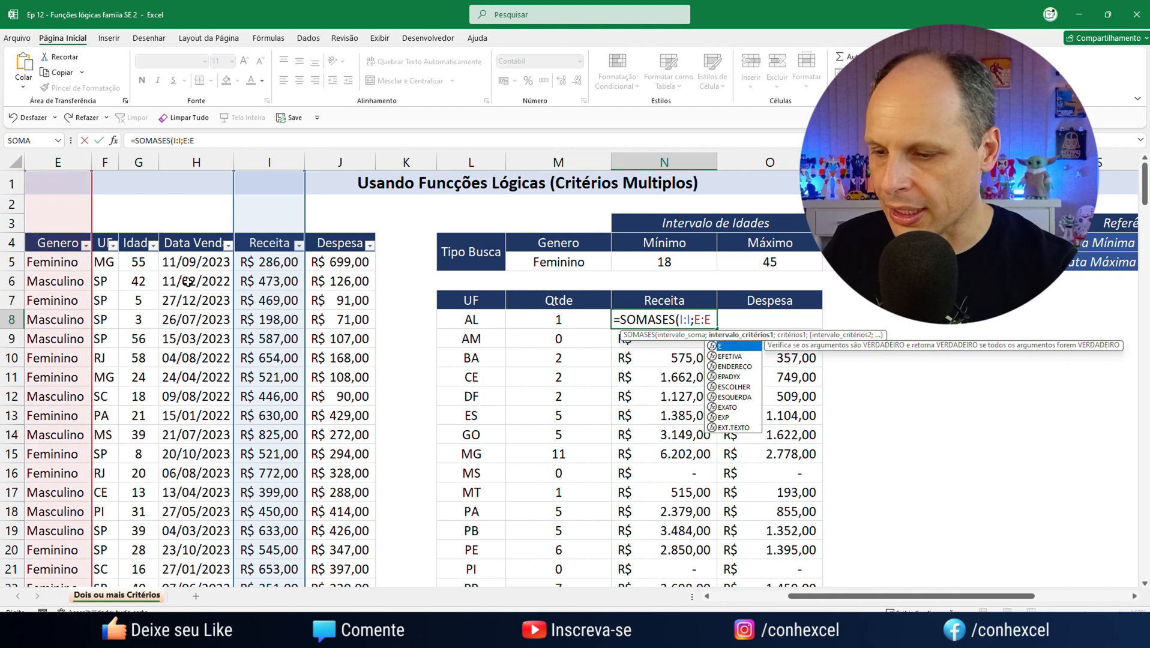
pyautogui.write(';')
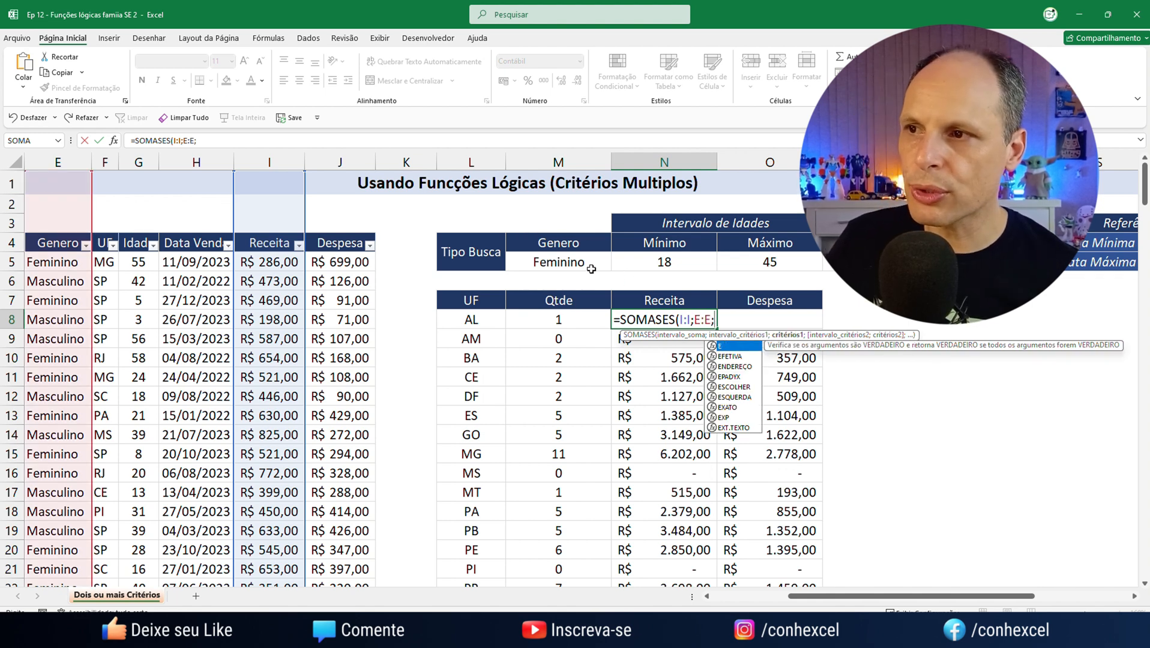
pyautogui.click(565, 263)
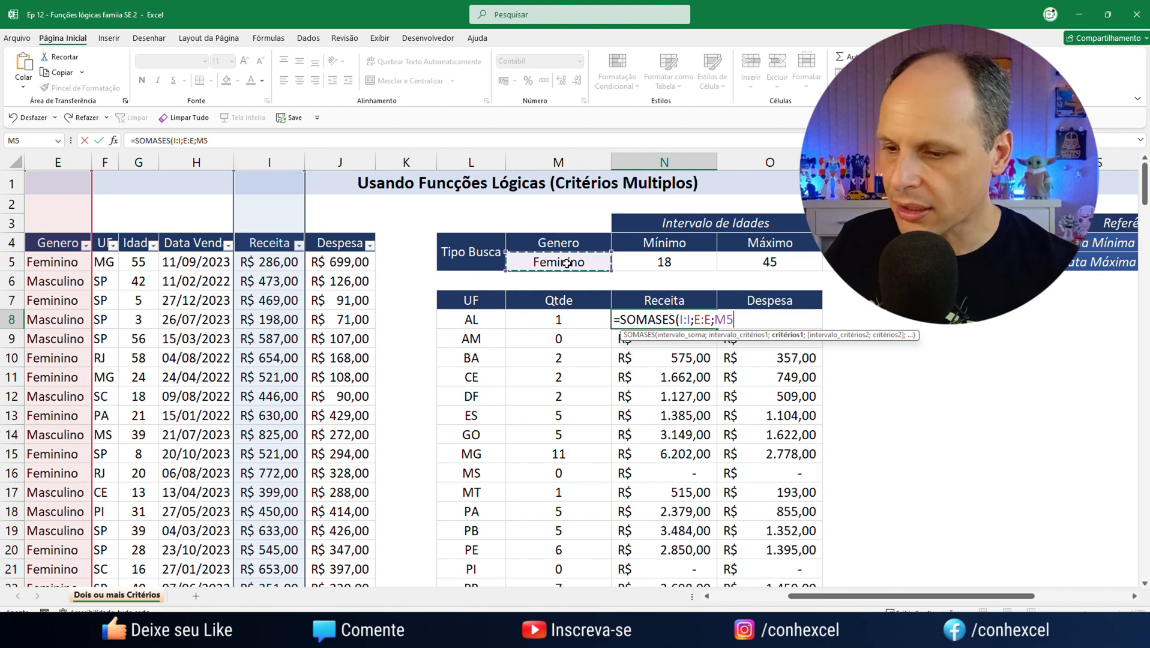
pyautogui.press('F4')
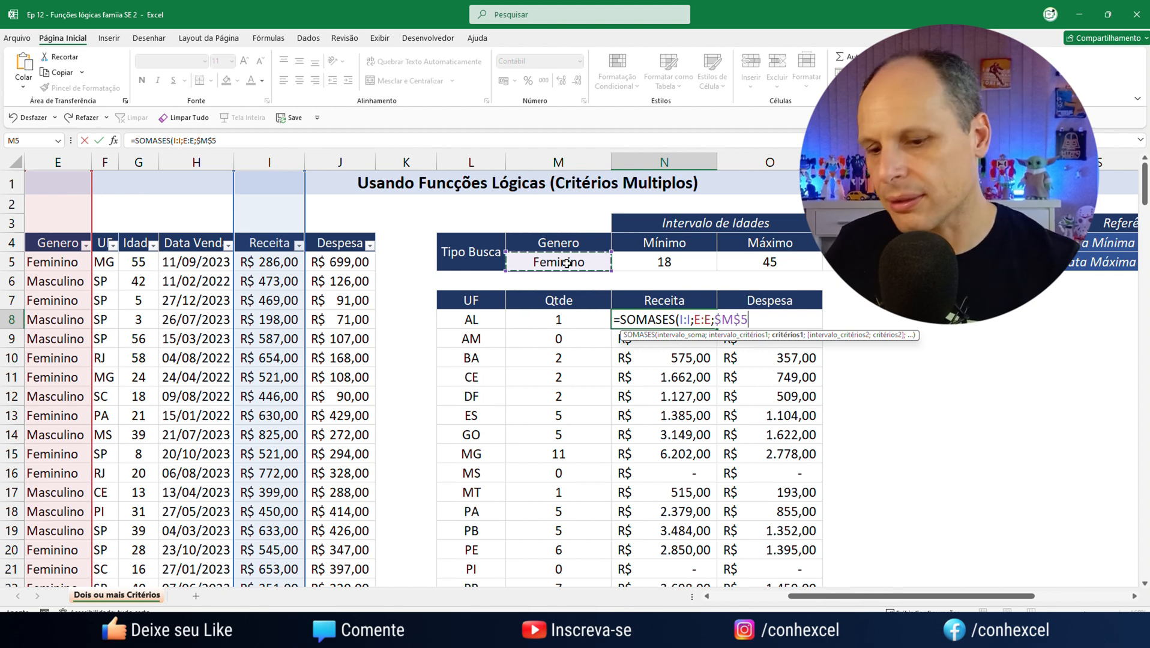
pyautogui.write(';')
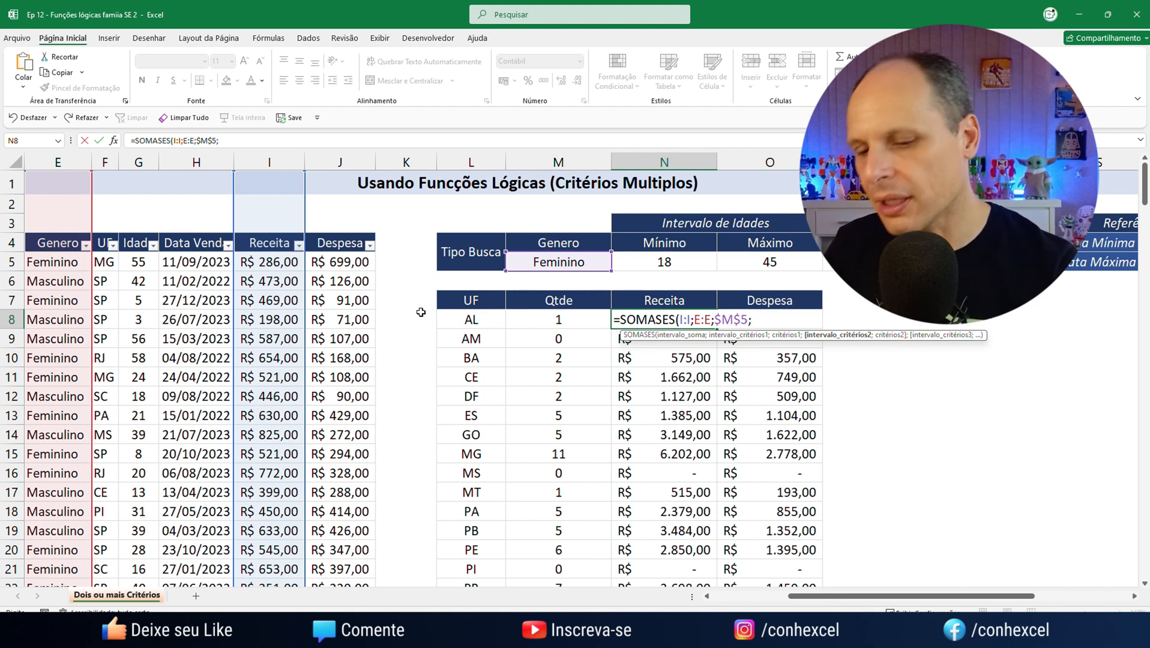
# Add the state condition to the N8 formula, with range F:F and L8 as criterion
pyautogui.write('F:F')
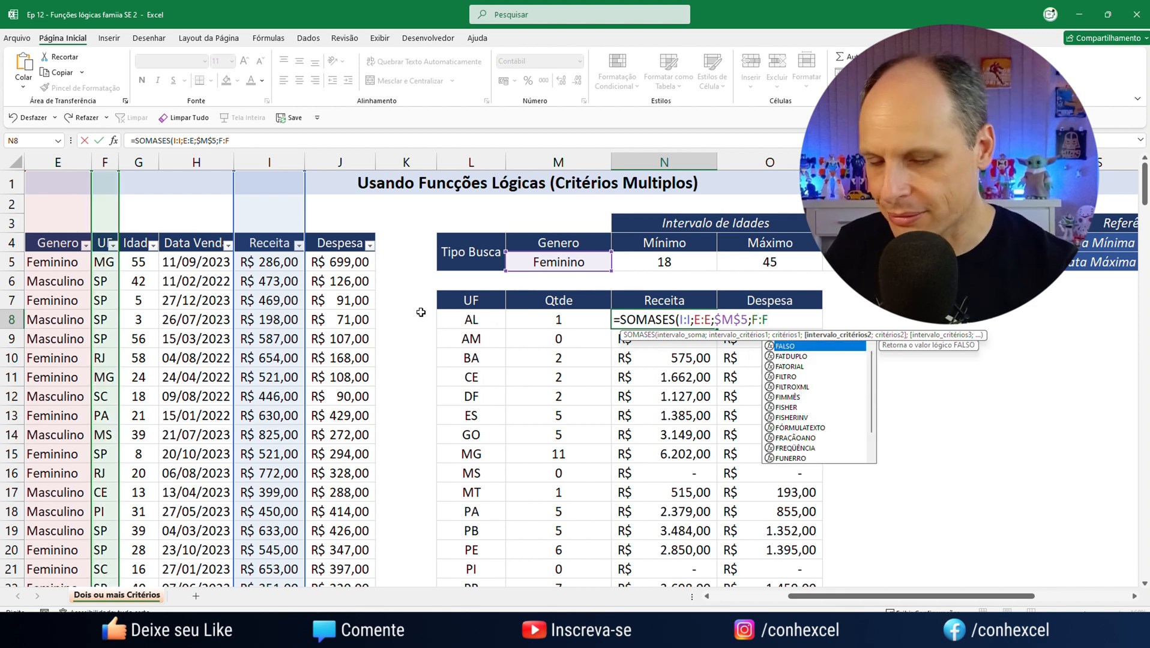
pyautogui.write(';')
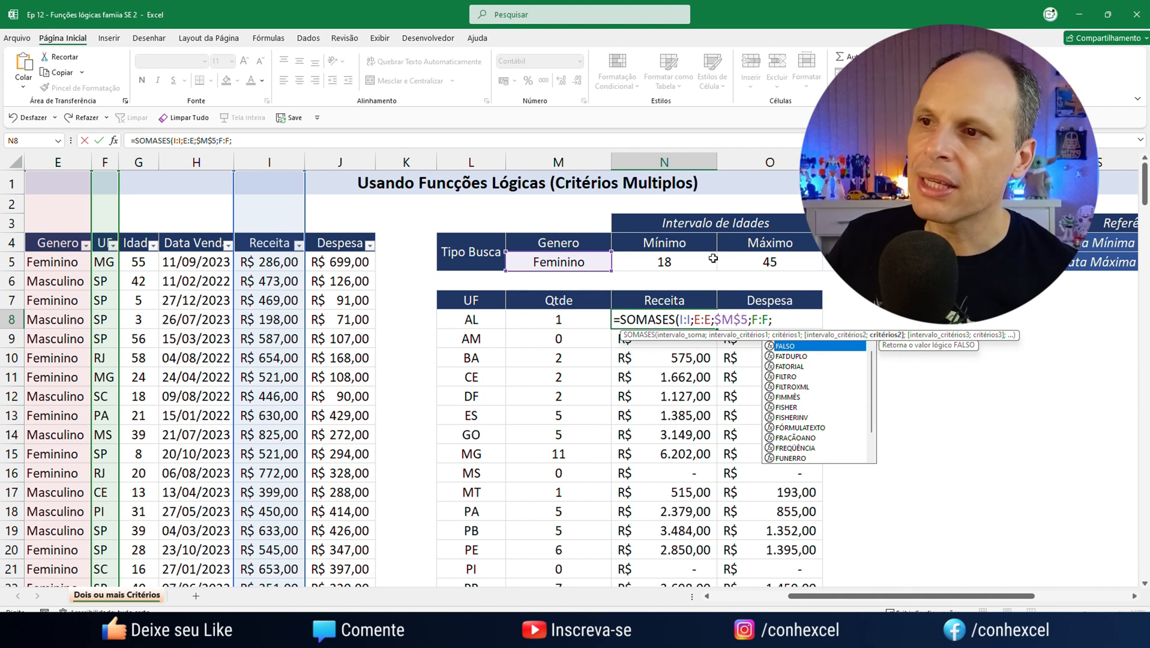
pyautogui.click(475, 318)
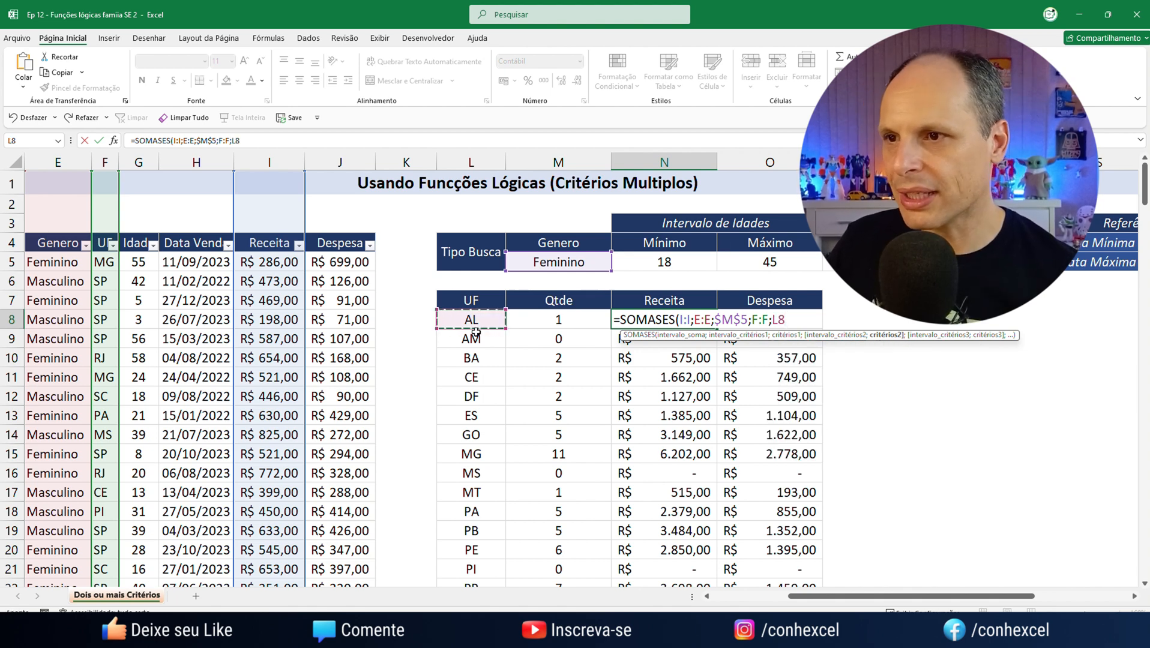
pyautogui.write(';')
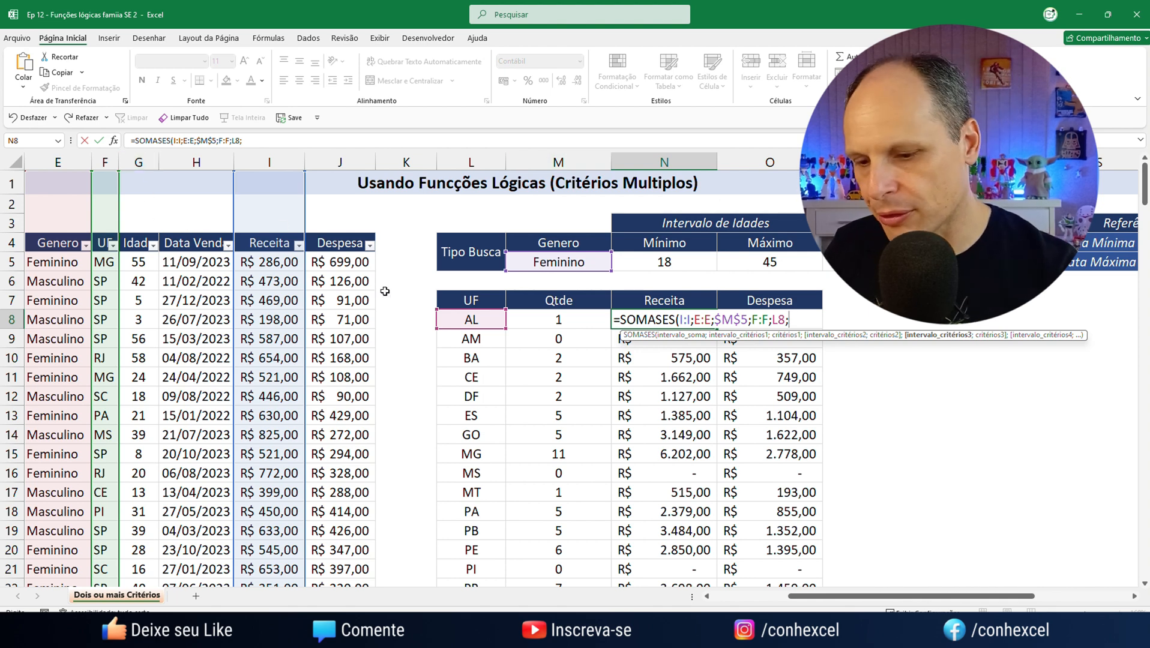
# Add the minimum age condition to the N8 formula, with range G:G and criterion ">="&$N$5
pyautogui.write('G:G')
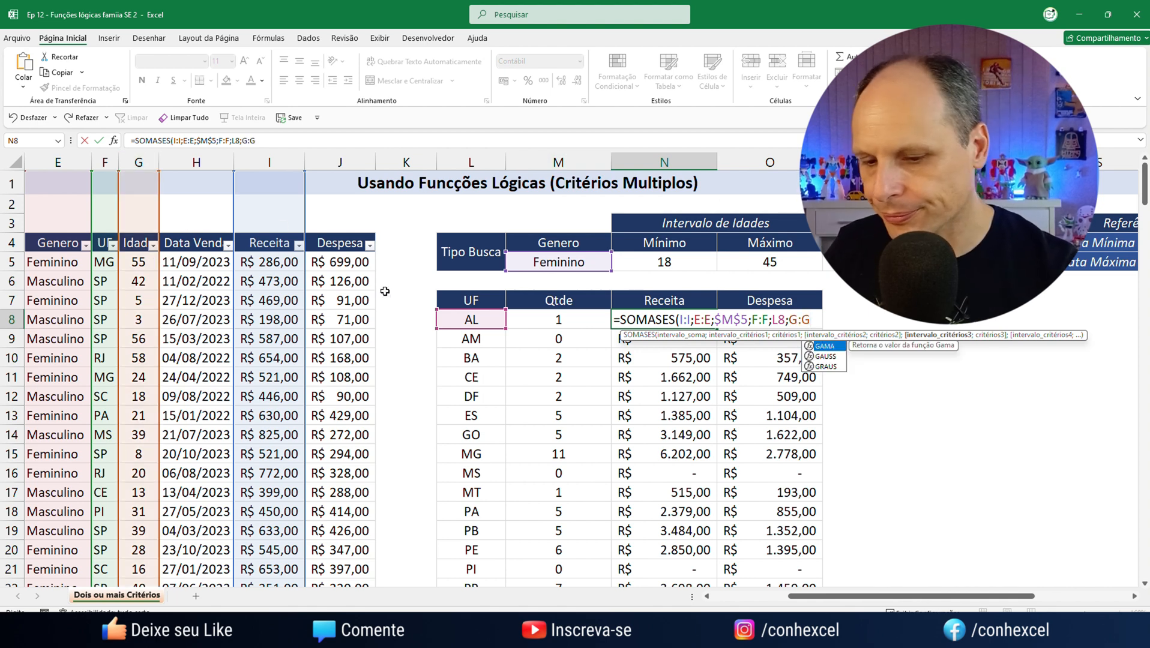
pyautogui.write(';')
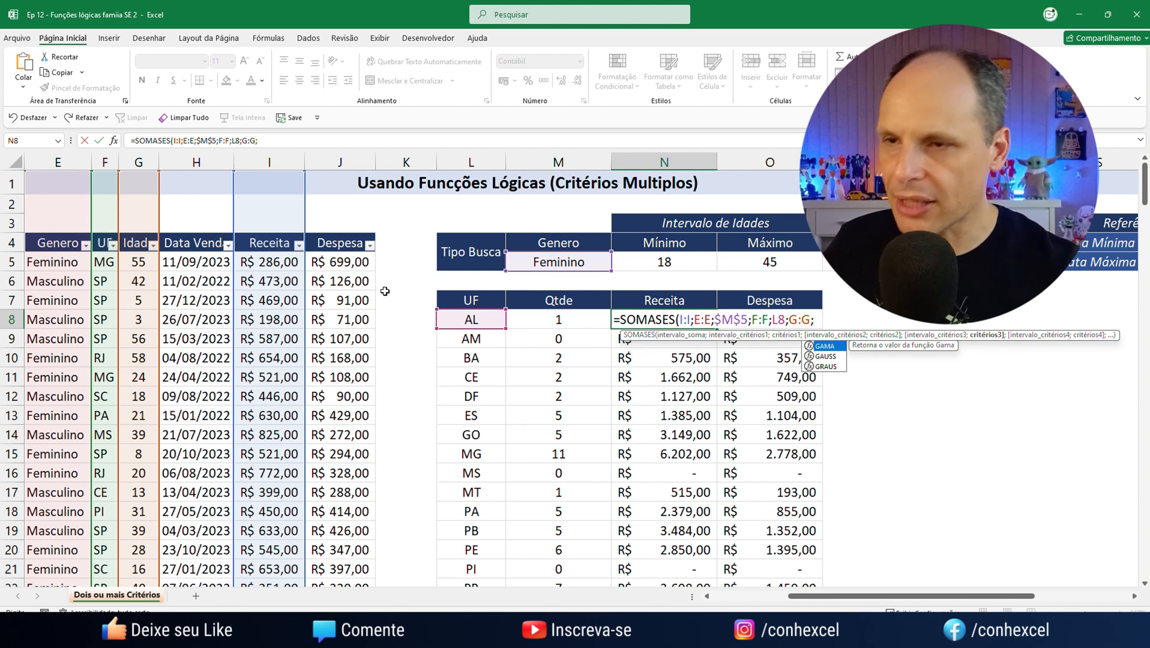
pyautogui.write('"')
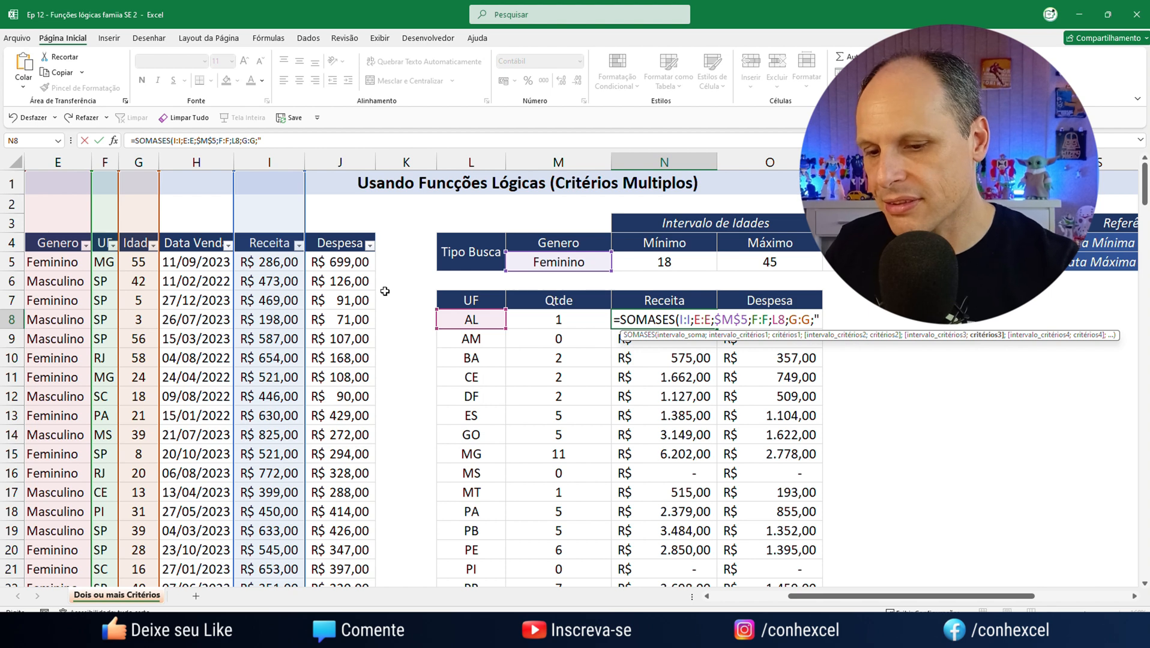
pyautogui.write('>=')
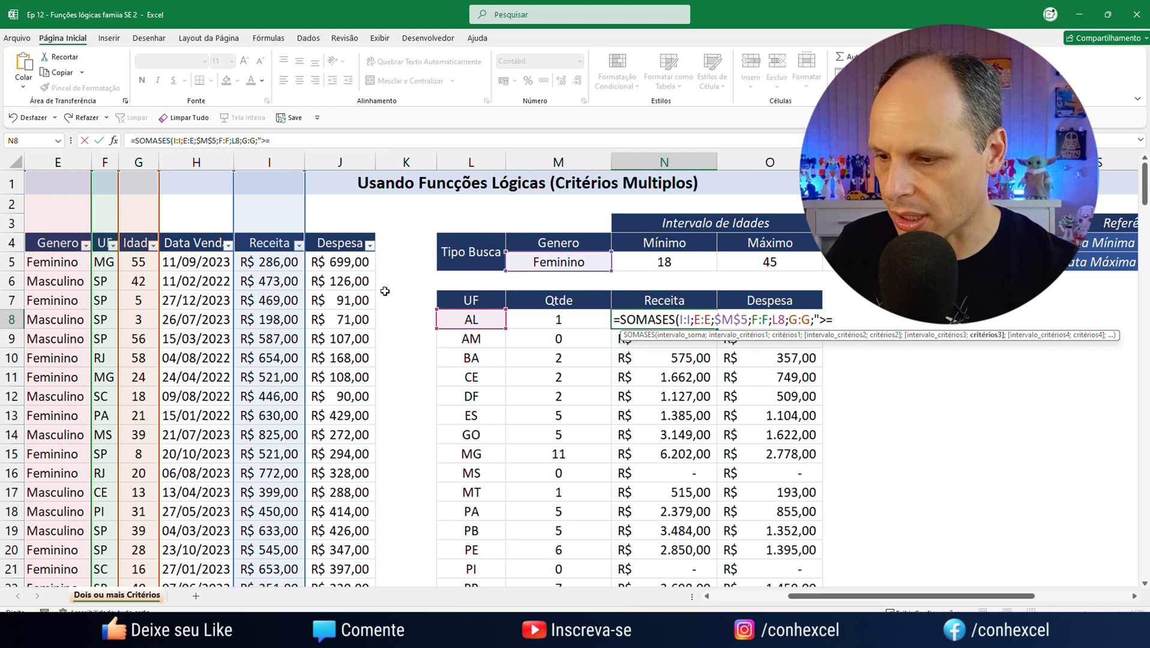
pyautogui.write('"&')
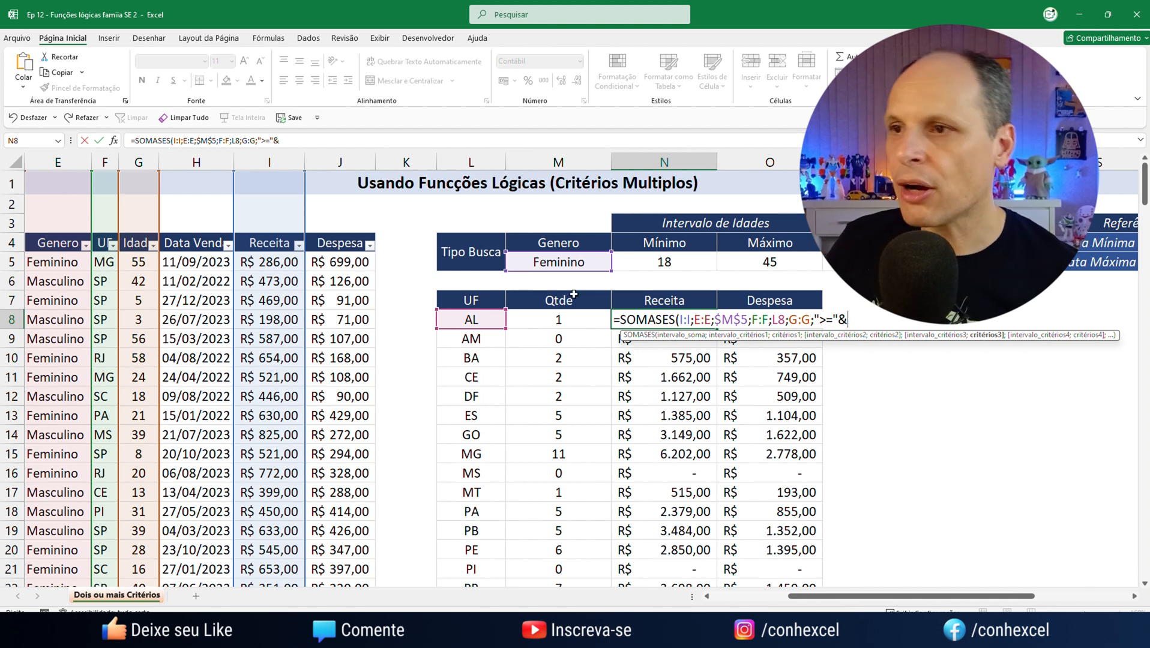
pyautogui.click(699, 258)
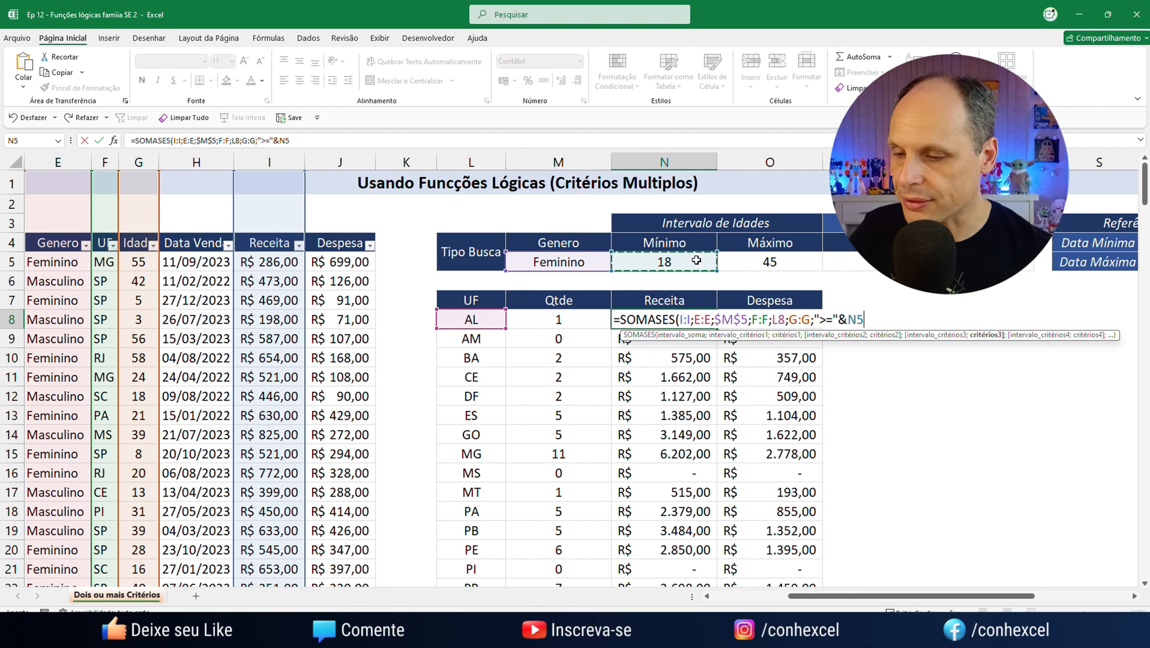
pyautogui.press('F4')
pyautogui.write(';')
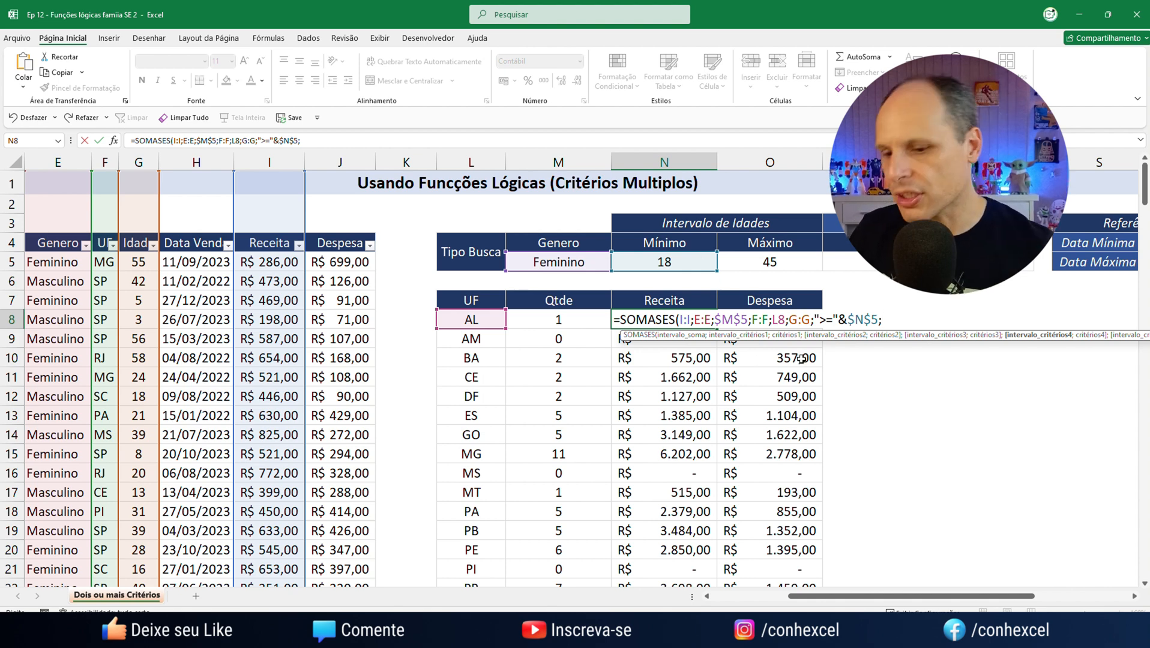
# Complete the N8 formula with the maximum age condition, using range G:G and criterion "<="&$O$5
pyautogui.write('G:G;')
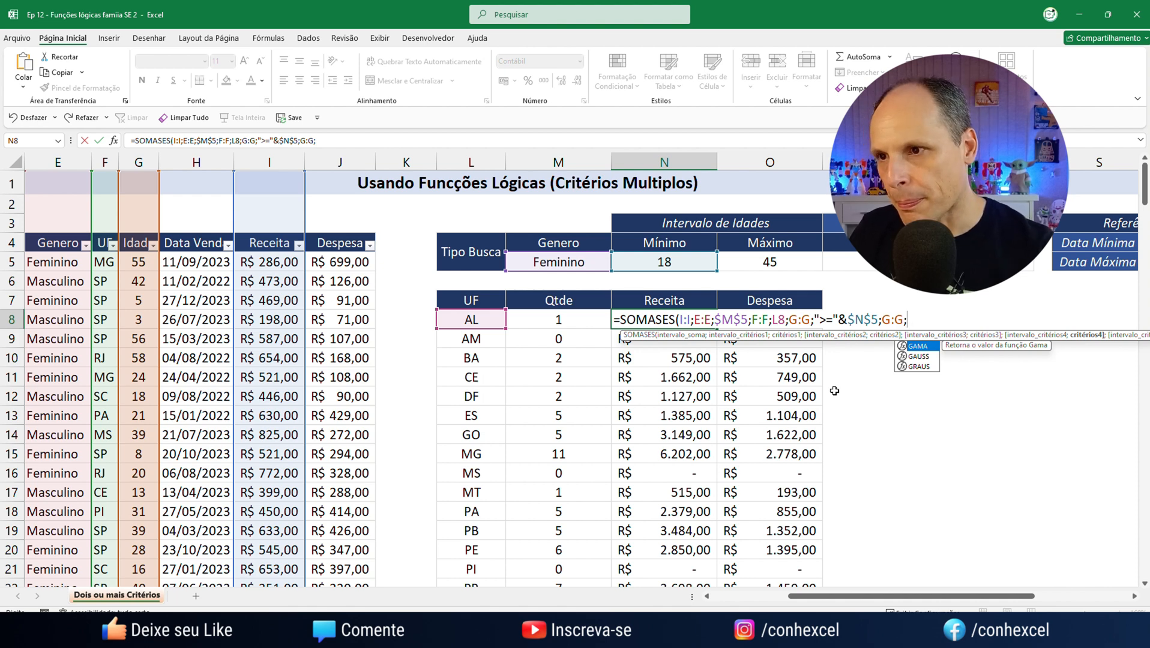
pyautogui.write('<')
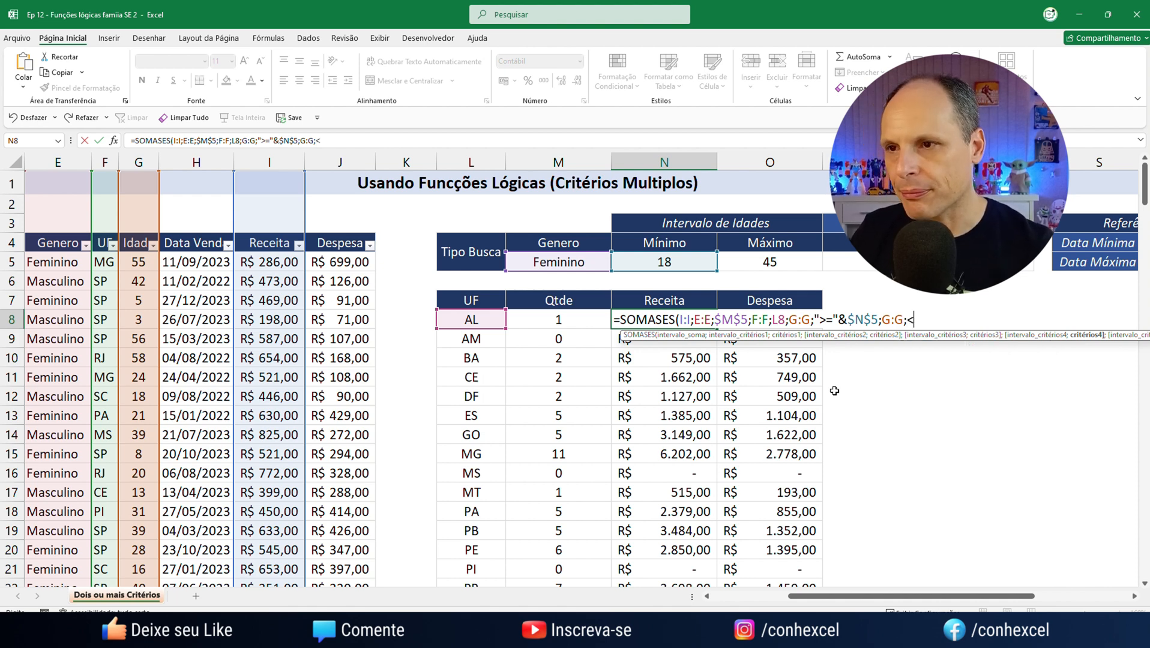
pyautogui.press('BackSpace')
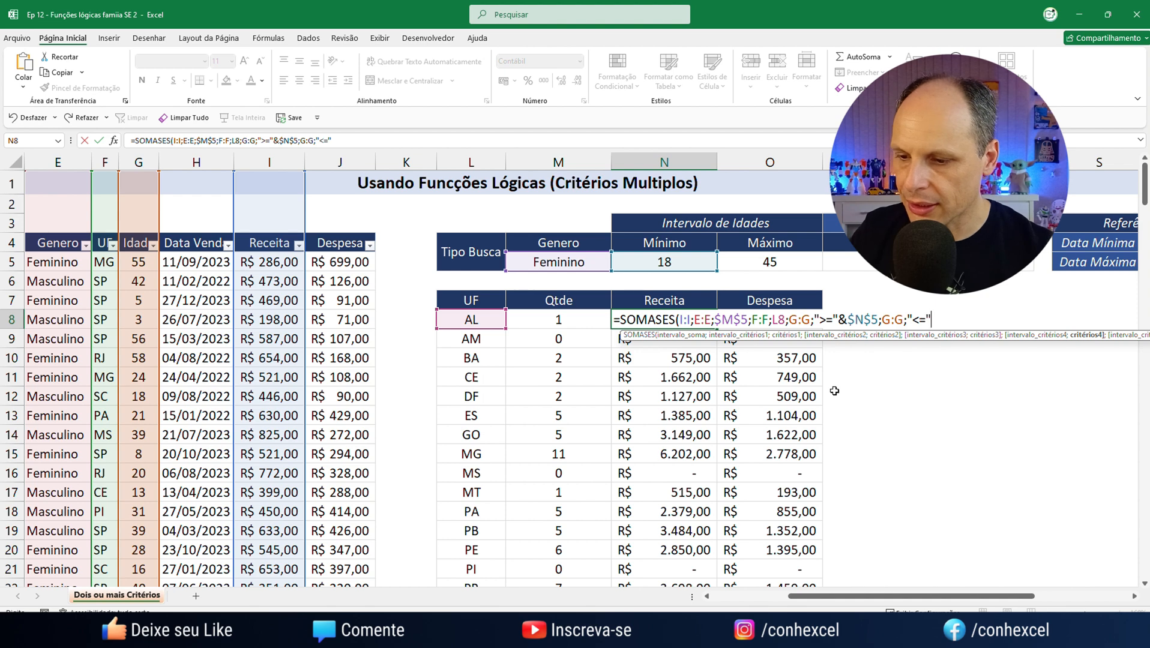
pyautogui.write('"<="&')
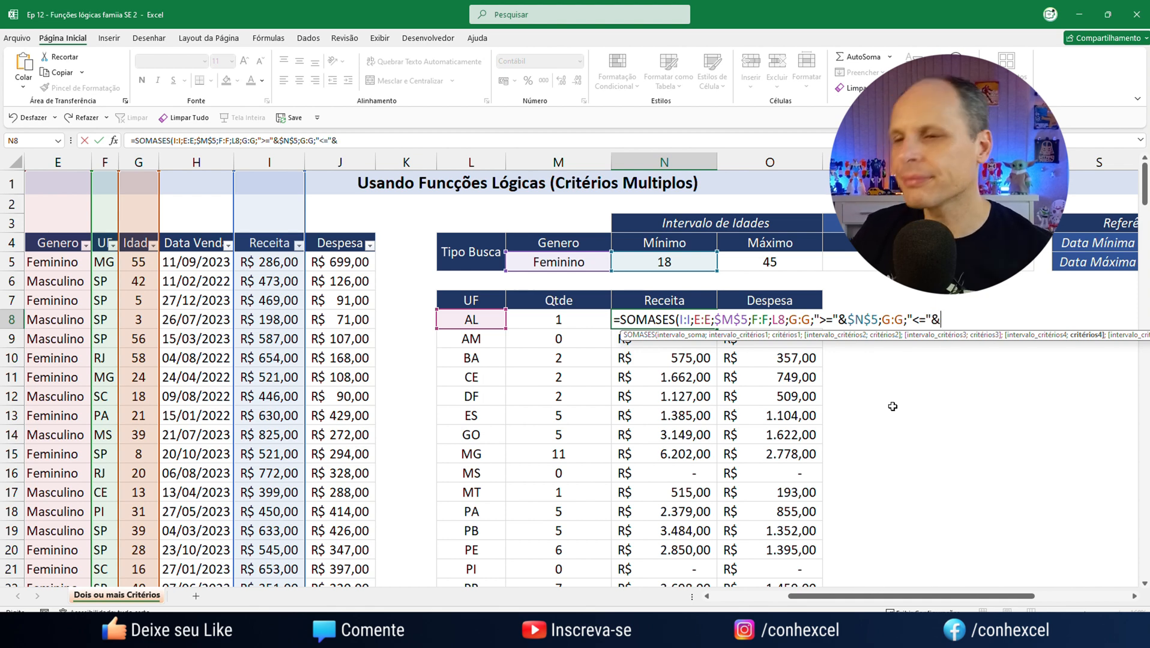
pyautogui.click(782, 258)
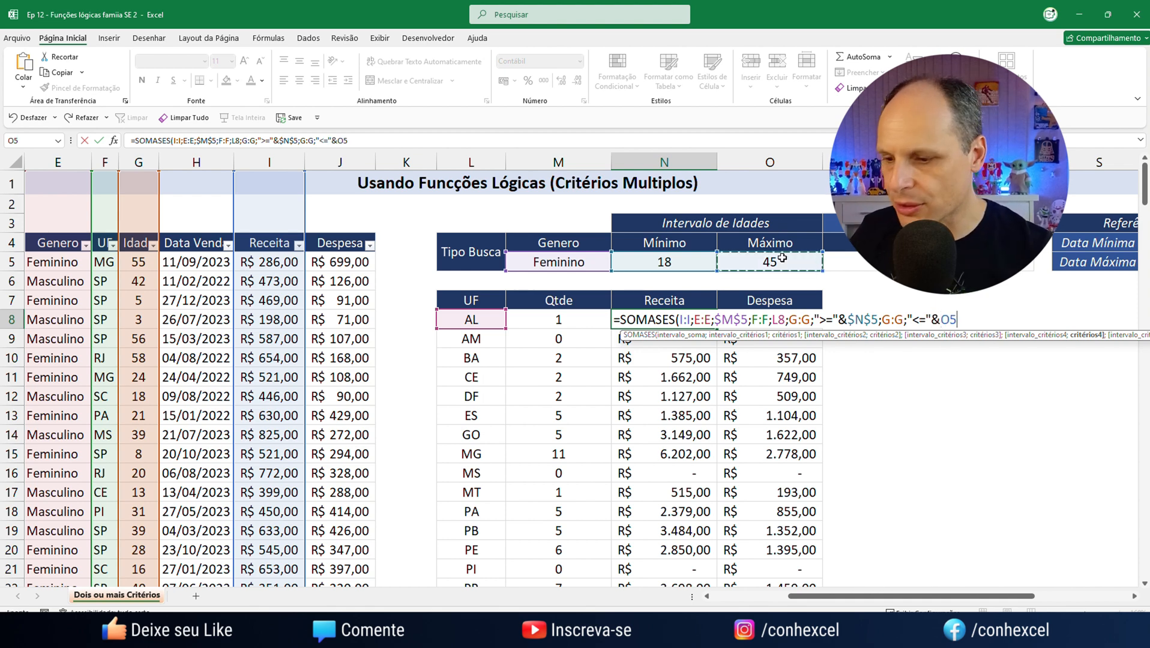
pyautogui.press('F4')
pyautogui.write(')')
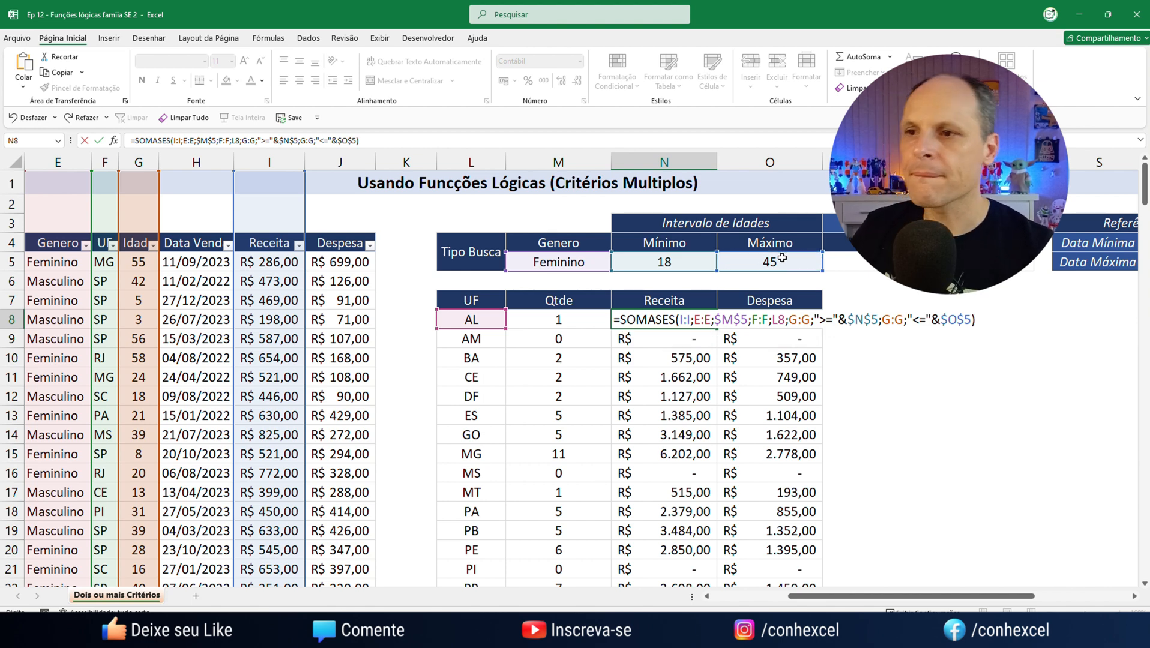
pyautogui.press('Return')
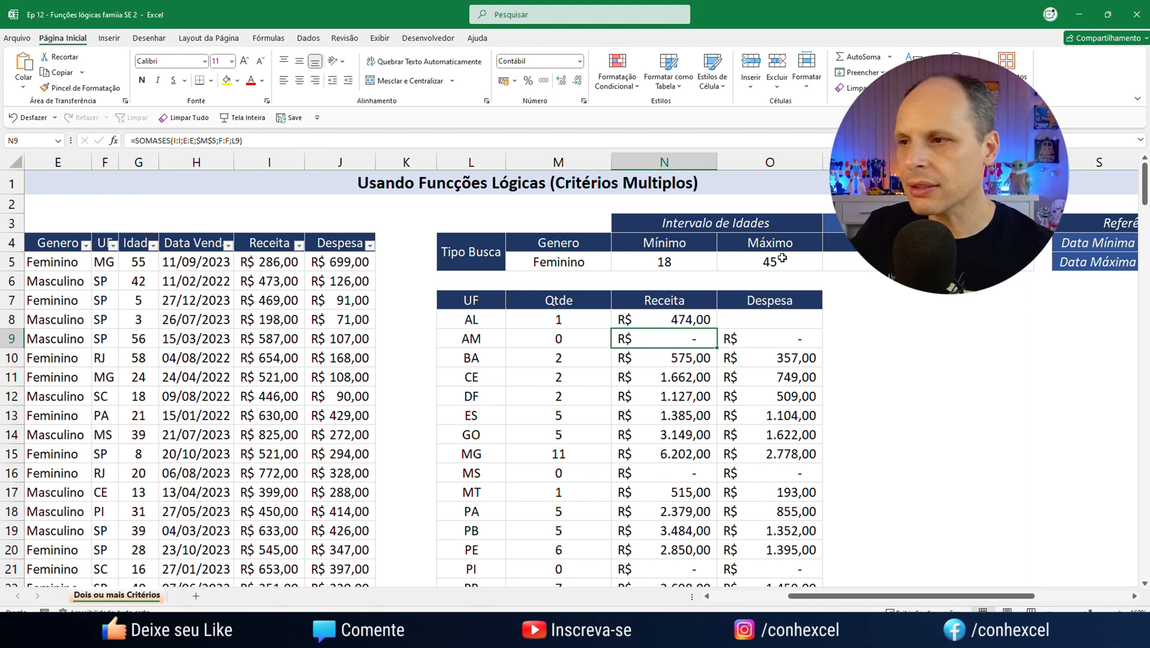
# Switch the gender criterion in M5 to Masculino
pyautogui.click(578, 262)
pyautogui.click(616, 265)
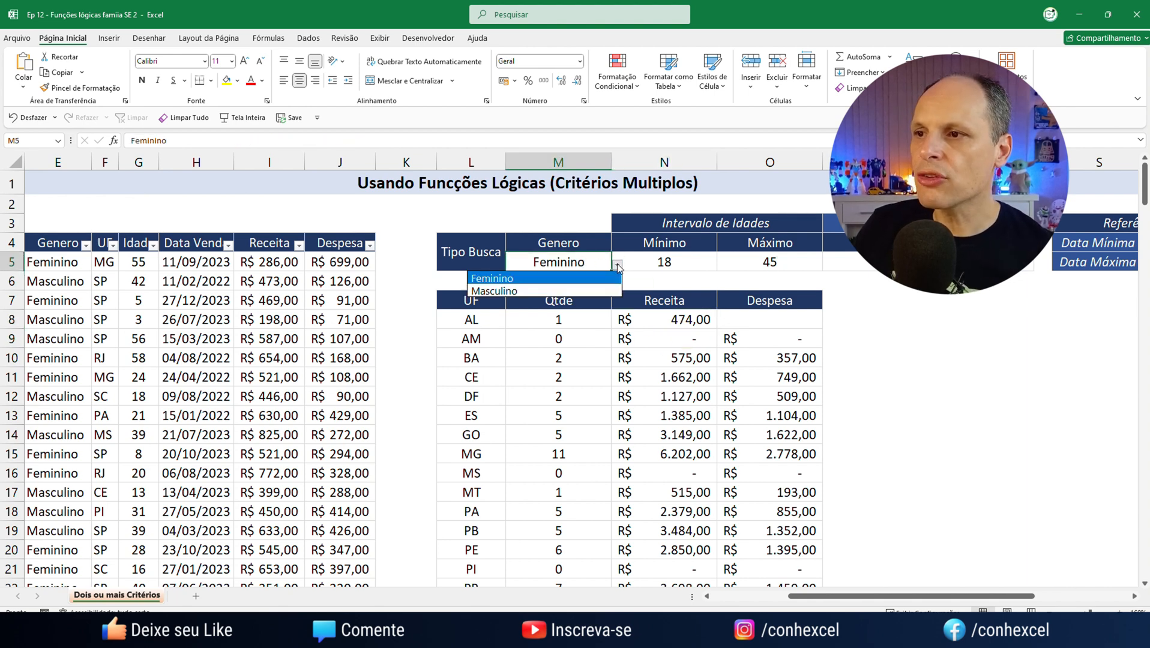
pyautogui.click(579, 291)
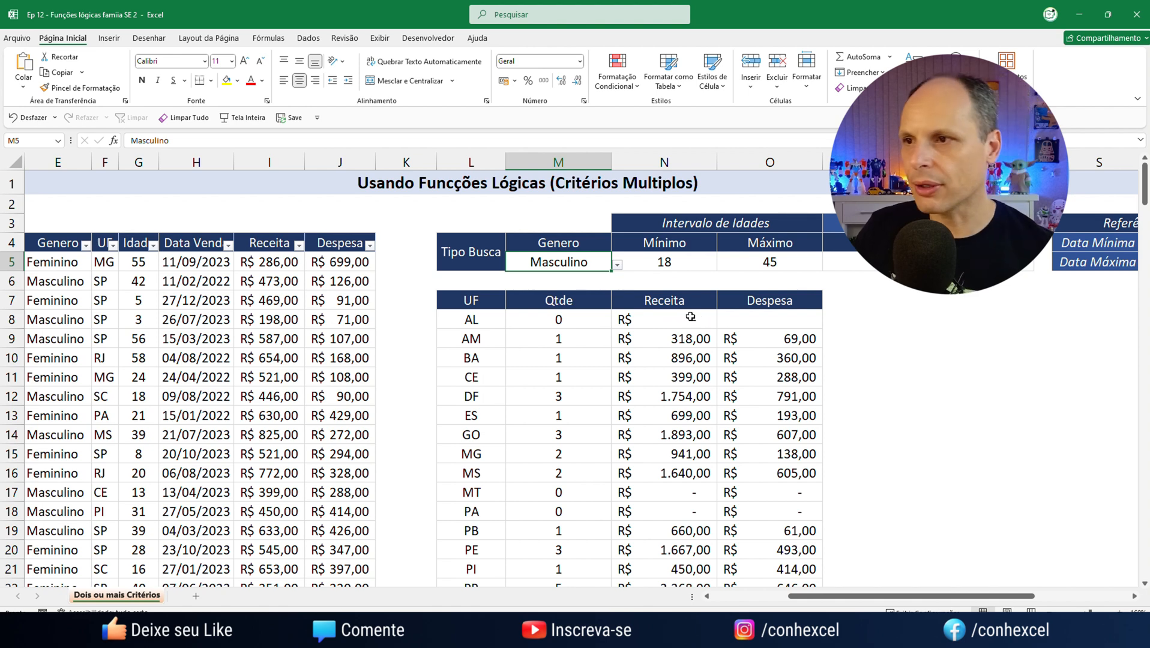
# Copy the full SOMASES formula text from N8 and enter it unchanged in the Despesa cell O8
pyautogui.click(678, 260)
pyautogui.doubleClick(690, 319)
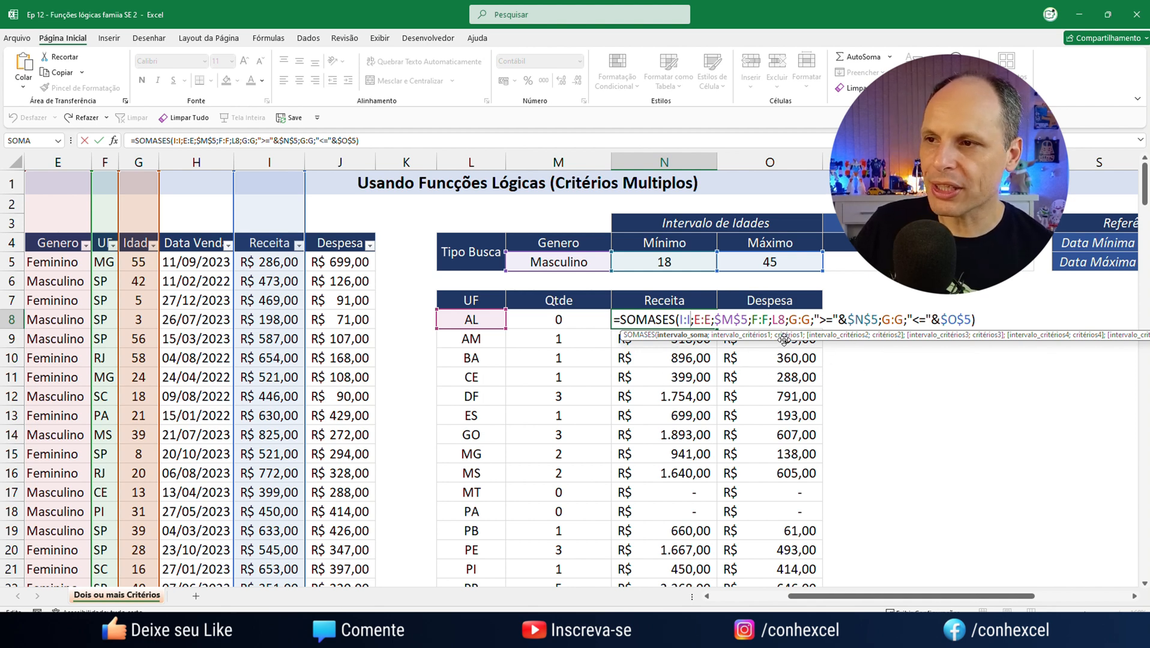
pyautogui.click(385, 142)
pyautogui.moveTo(385, 141); pyautogui.dragTo(129, 142)
pyautogui.hotkey('ctrl', 'c')
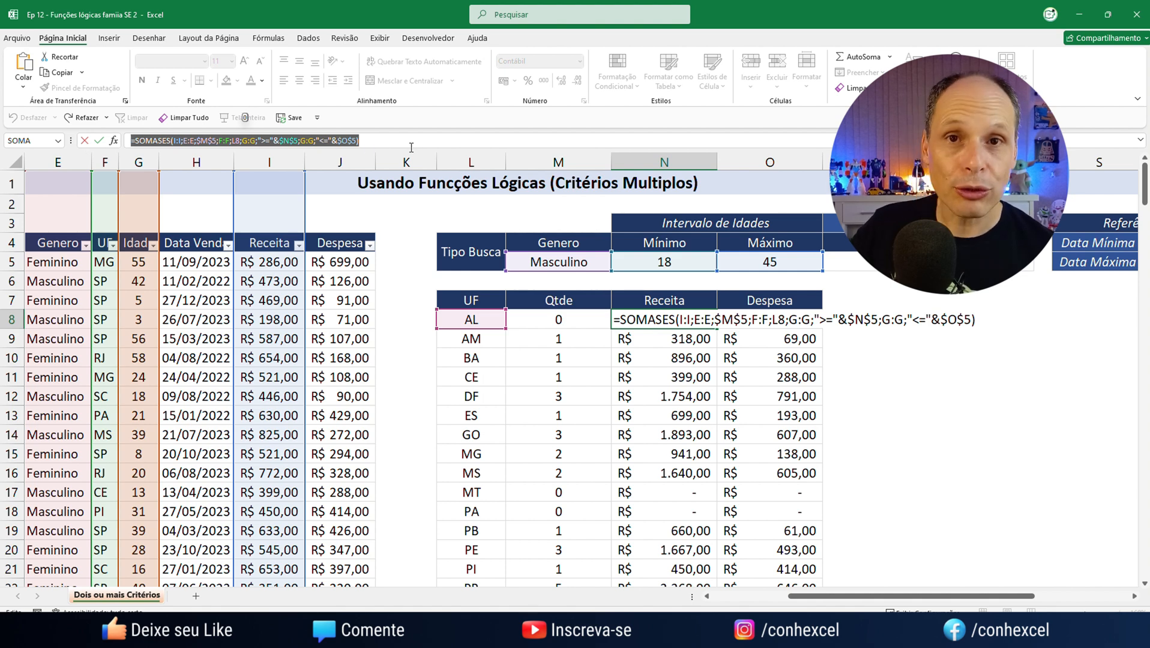
pyautogui.hotkey('ctrl', 'Return')
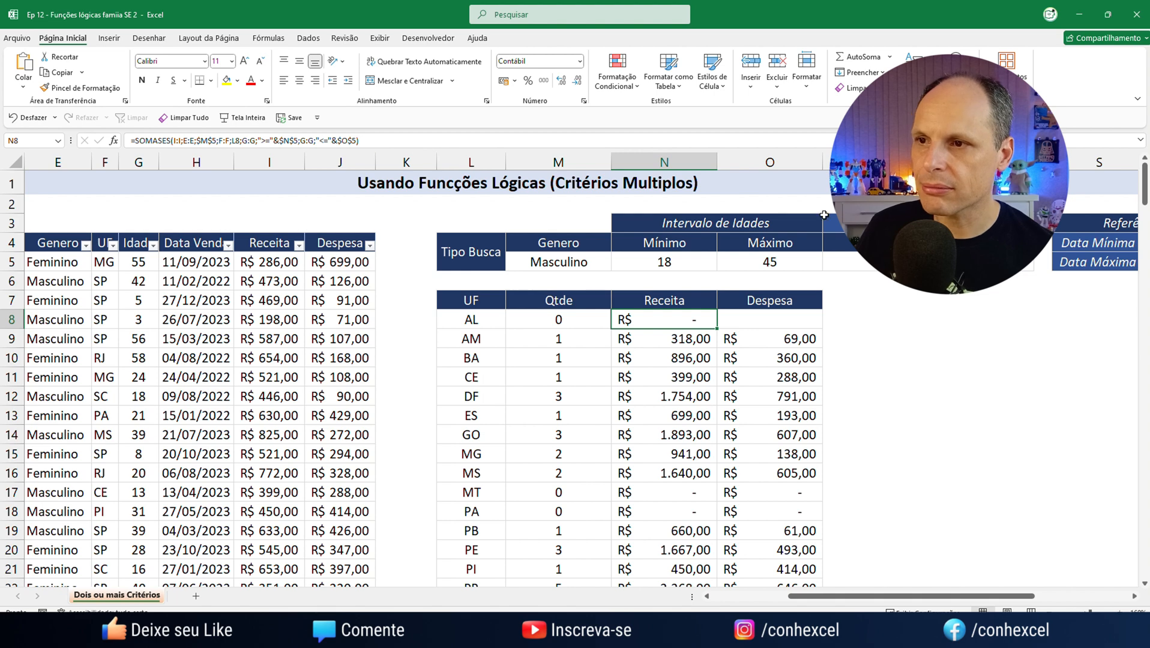
pyautogui.click(788, 317)
pyautogui.click(238, 137)
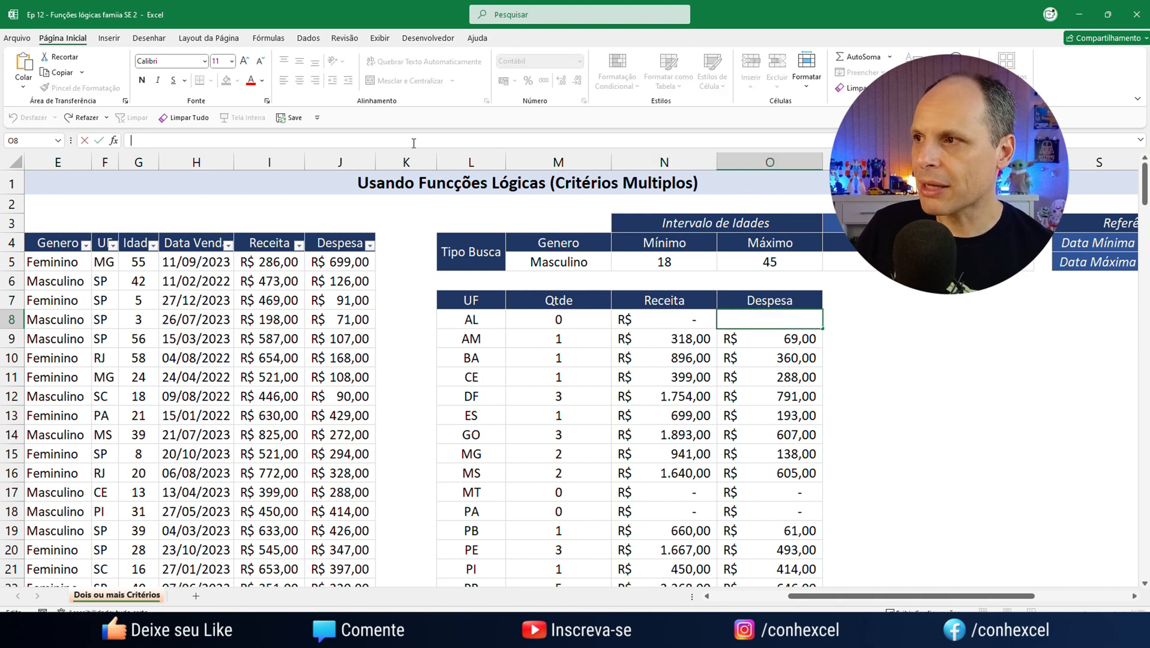
pyautogui.hotkey('ctrl', 'v')
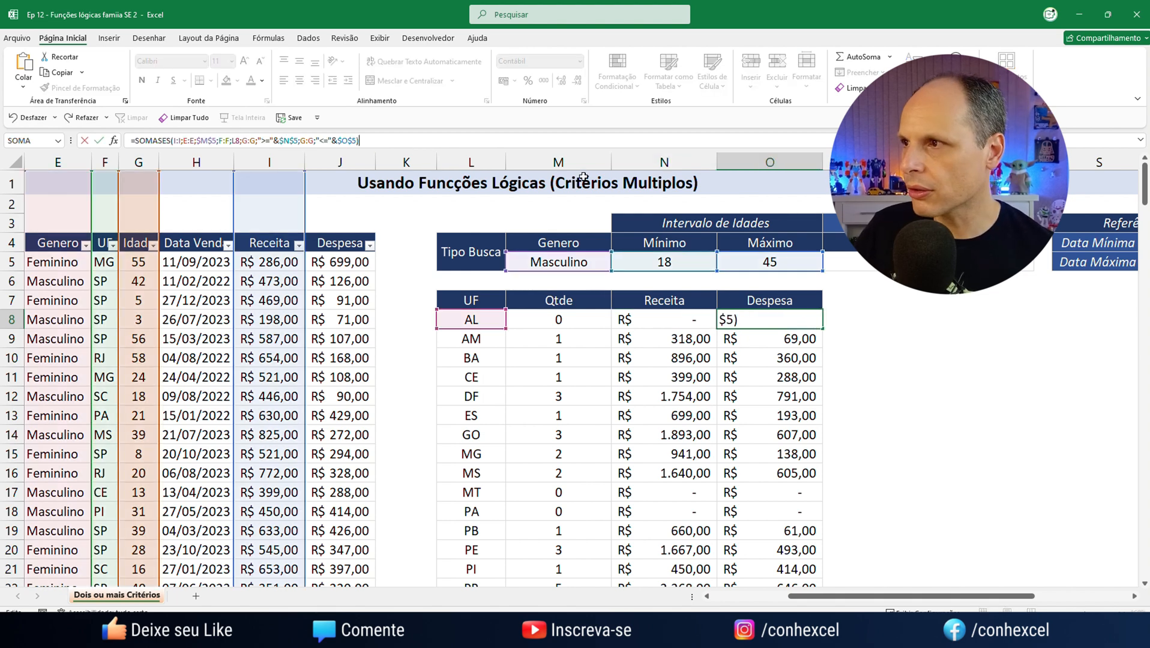
pyautogui.press('Return')
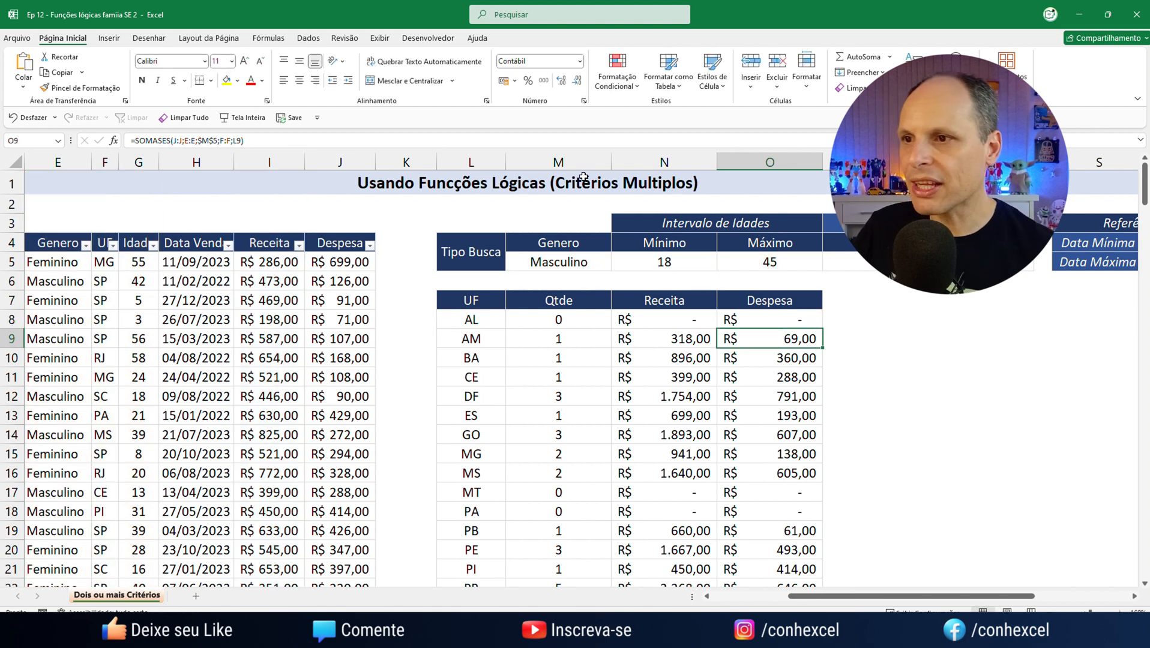
# Set the gender criterion in M5 to Feminino
pyautogui.click(562, 266)
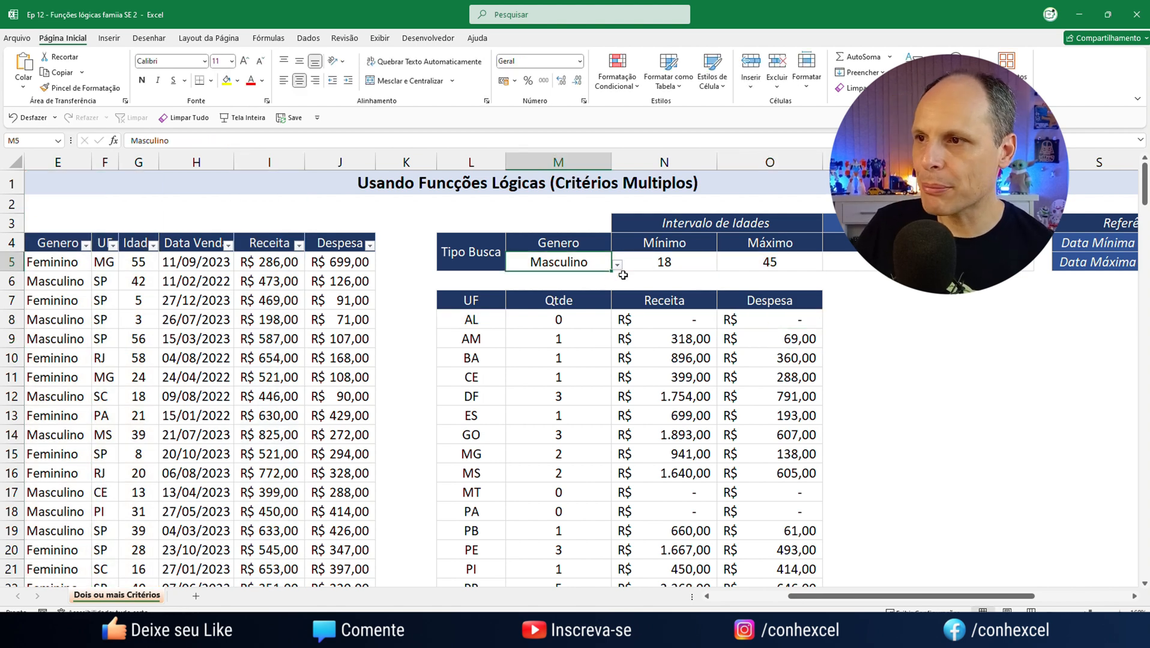
pyautogui.click(616, 265)
pyautogui.click(555, 280)
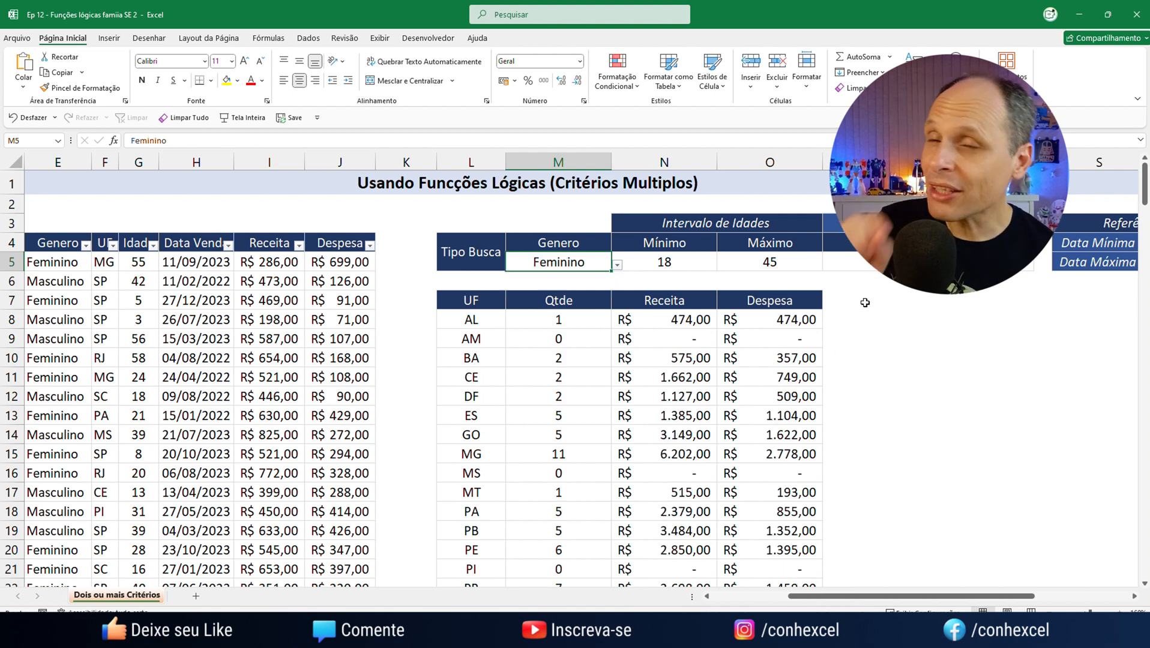
# Change the sum range of the O8 formula to the Despesa column J:J
pyautogui.click(789, 321)
pyautogui.doubleClick(790, 321)
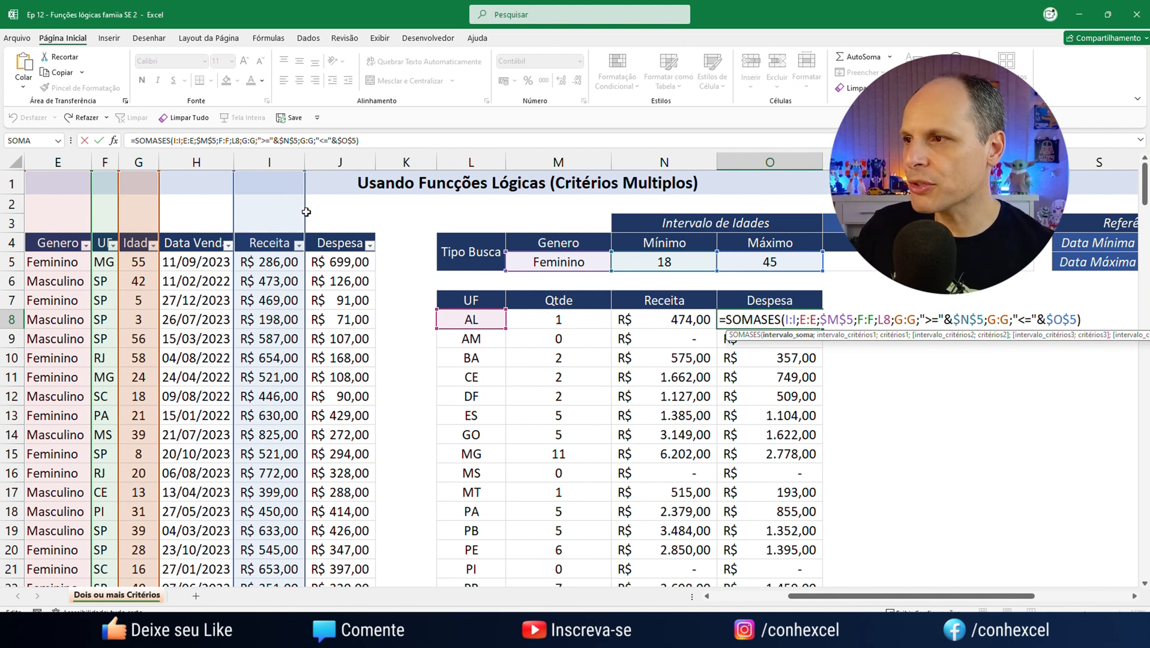
pyautogui.moveTo(304, 211)
pyautogui.mouseDown()
pyautogui.moveTo(332, 211)
pyautogui.moveTo(291, 211)
pyautogui.moveTo(324, 211)
pyautogui.mouseUp()
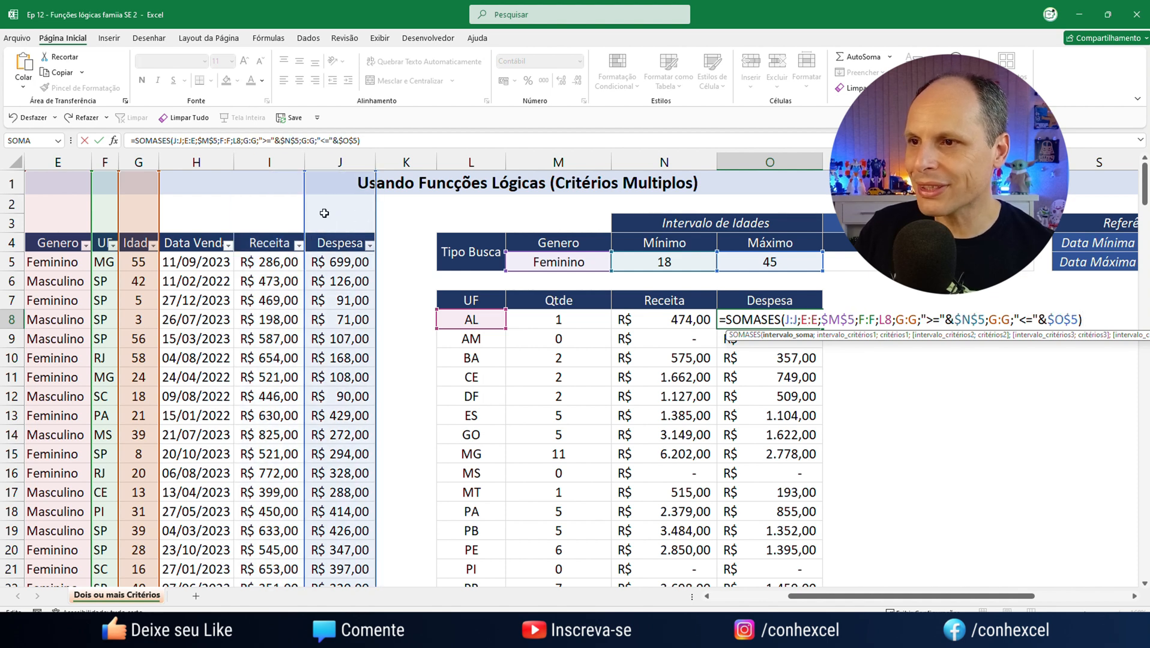
pyautogui.press('Return')
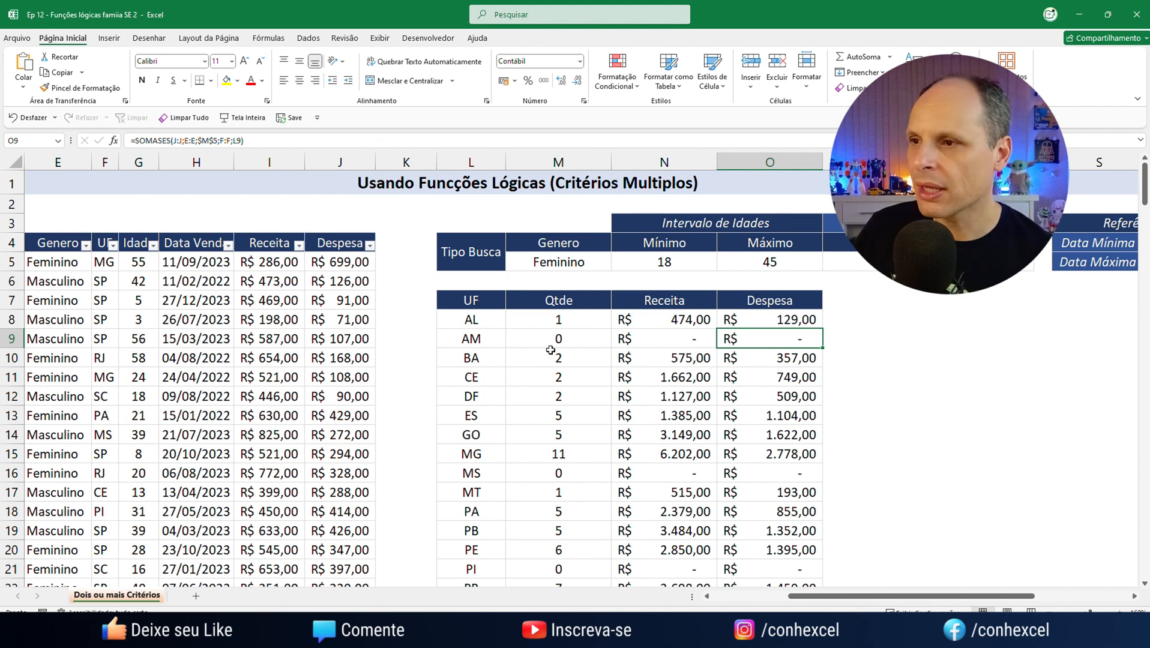
# Fill the Qtde, Receita and Despesa formulas from M8:O8 down through all the state rows
pyautogui.moveTo(548, 320); pyautogui.dragTo(813, 320)
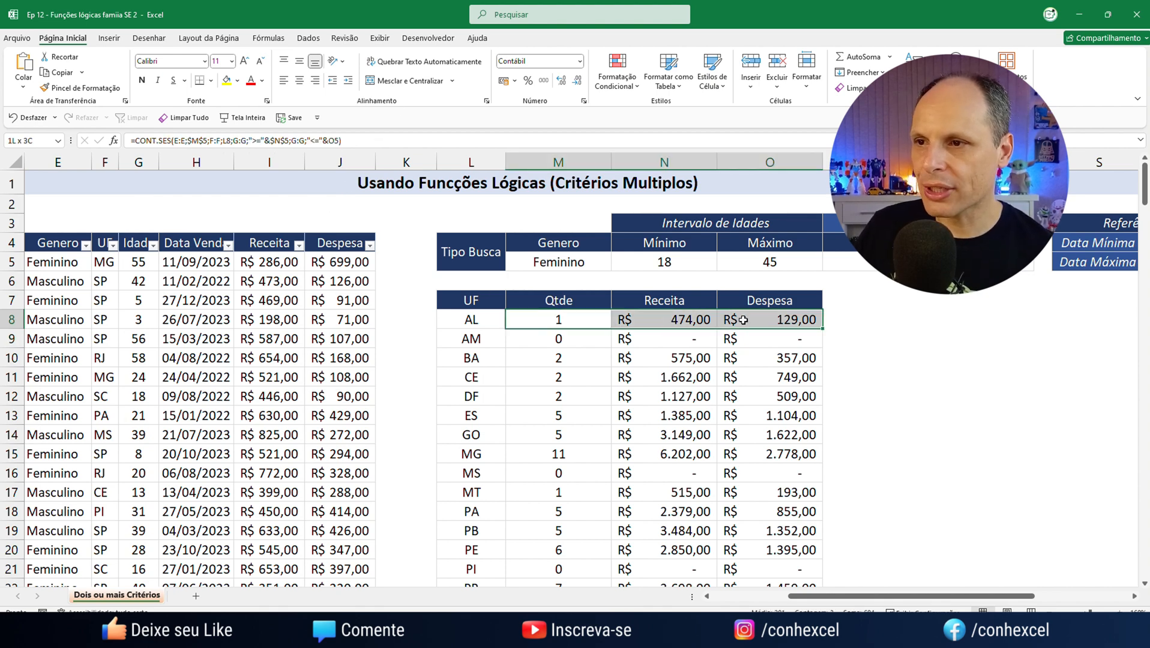
pyautogui.doubleClick(822, 329)
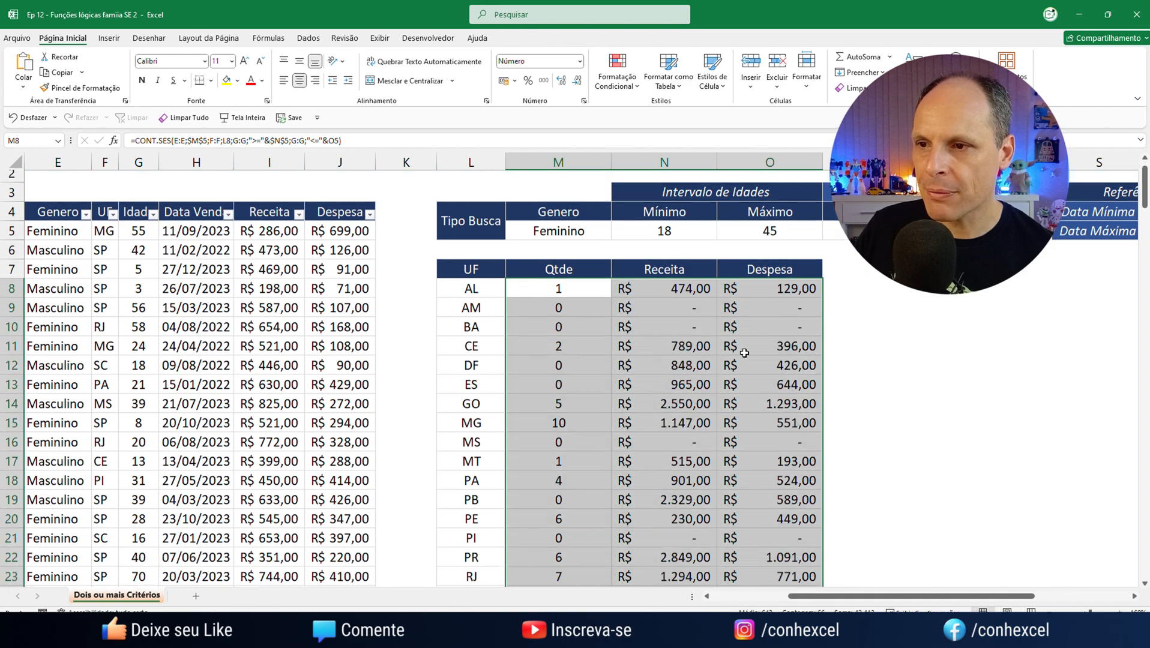
pyautogui.scroll(-4, 730, 343)
pyautogui.scroll(4, 730, 343)
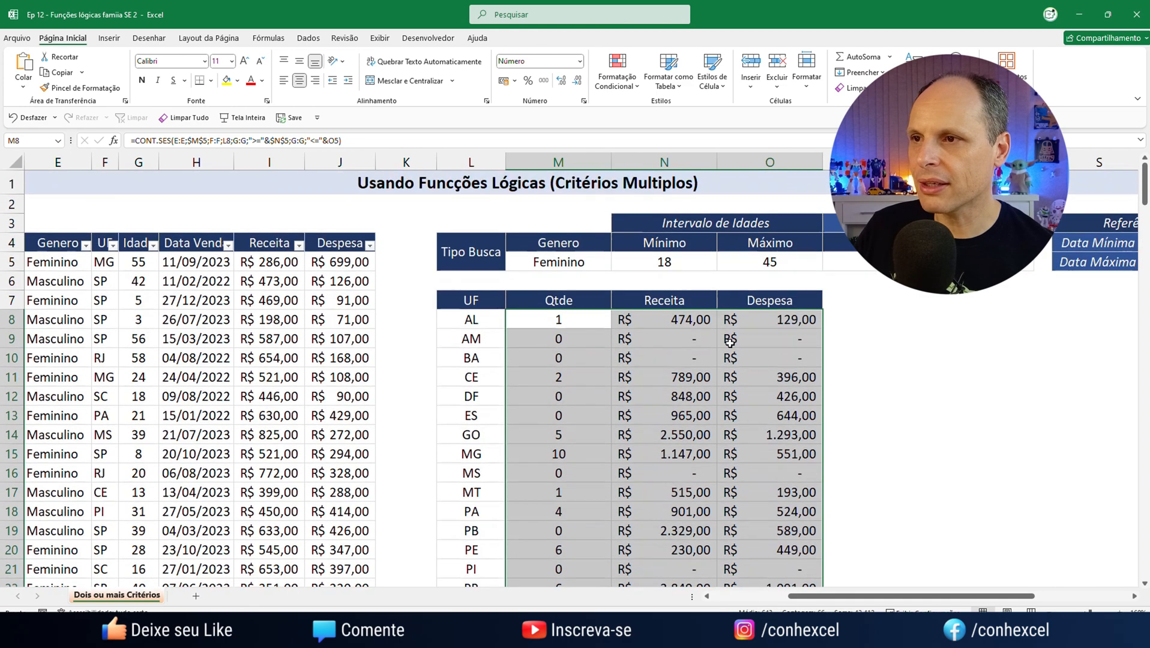
# Set the maximum age in O5 to 60
pyautogui.click(665, 261)
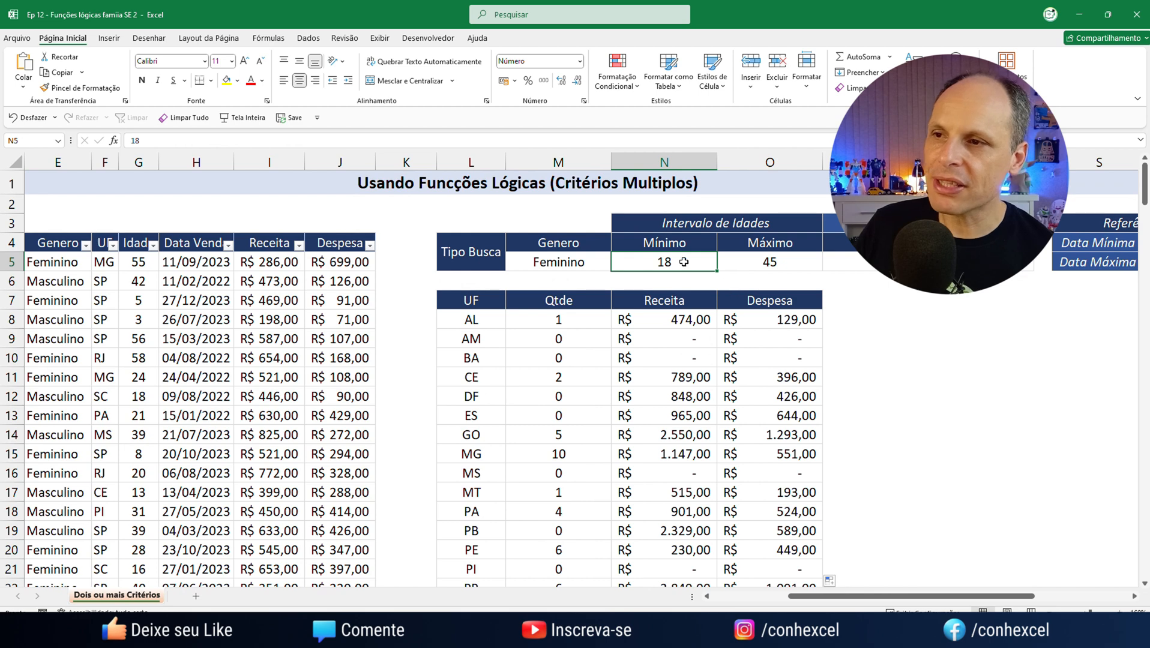
pyautogui.click(786, 266)
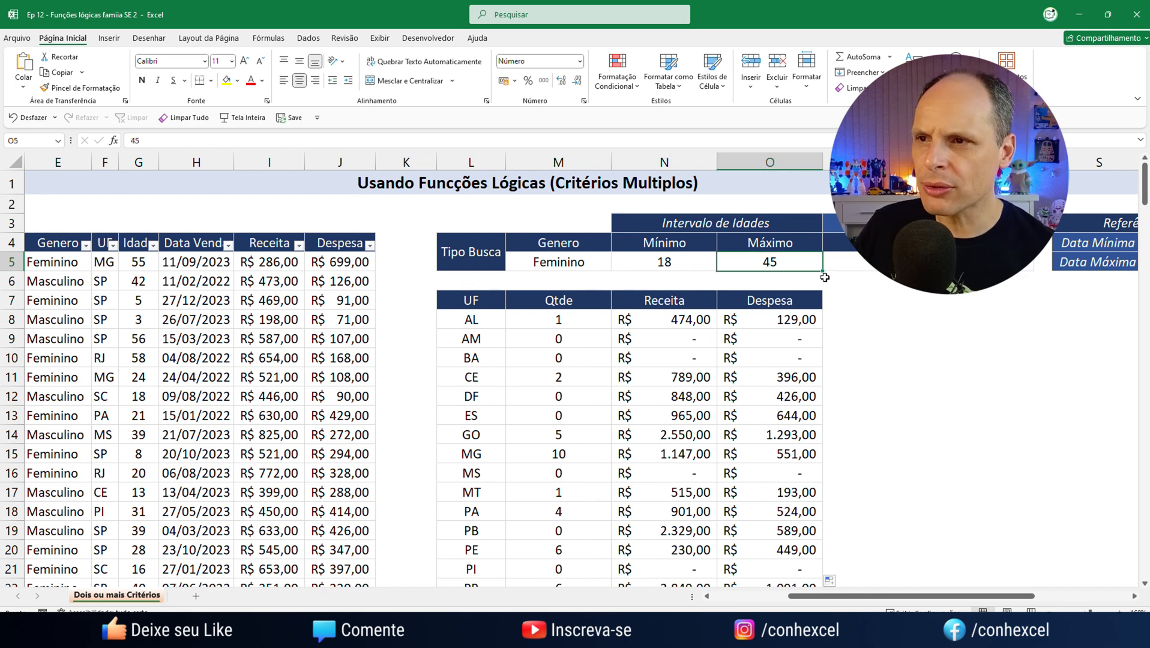
pyautogui.write('60')
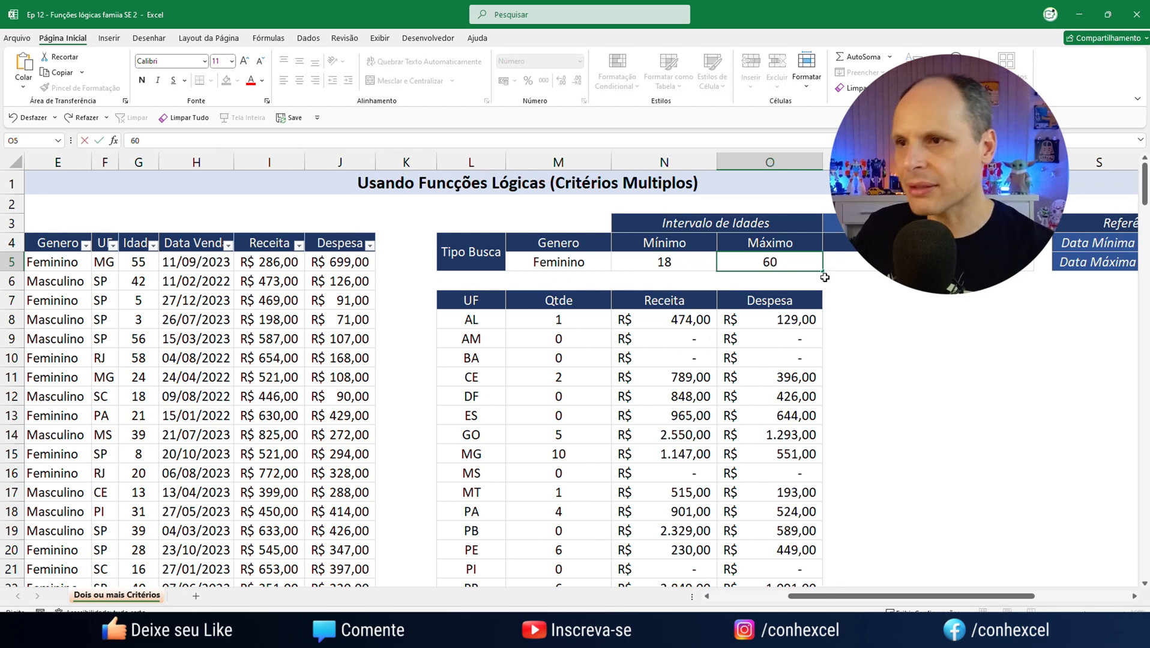
pyautogui.press('Return')
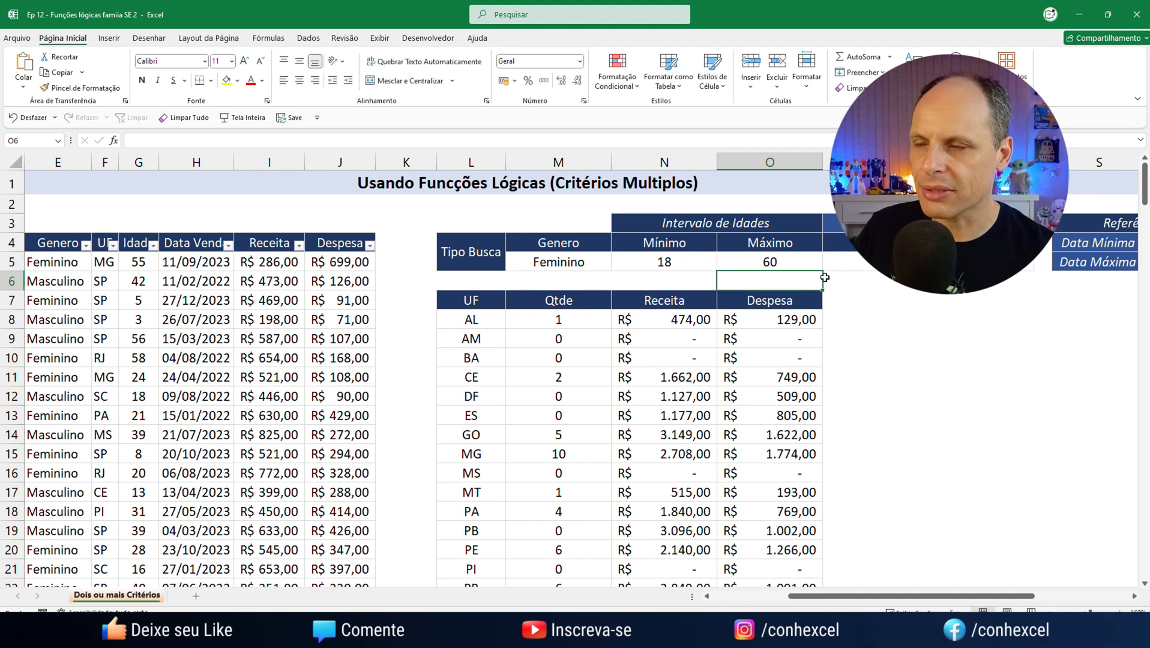
# Set the maximum age in O5 to 25
pyautogui.click(769, 261)
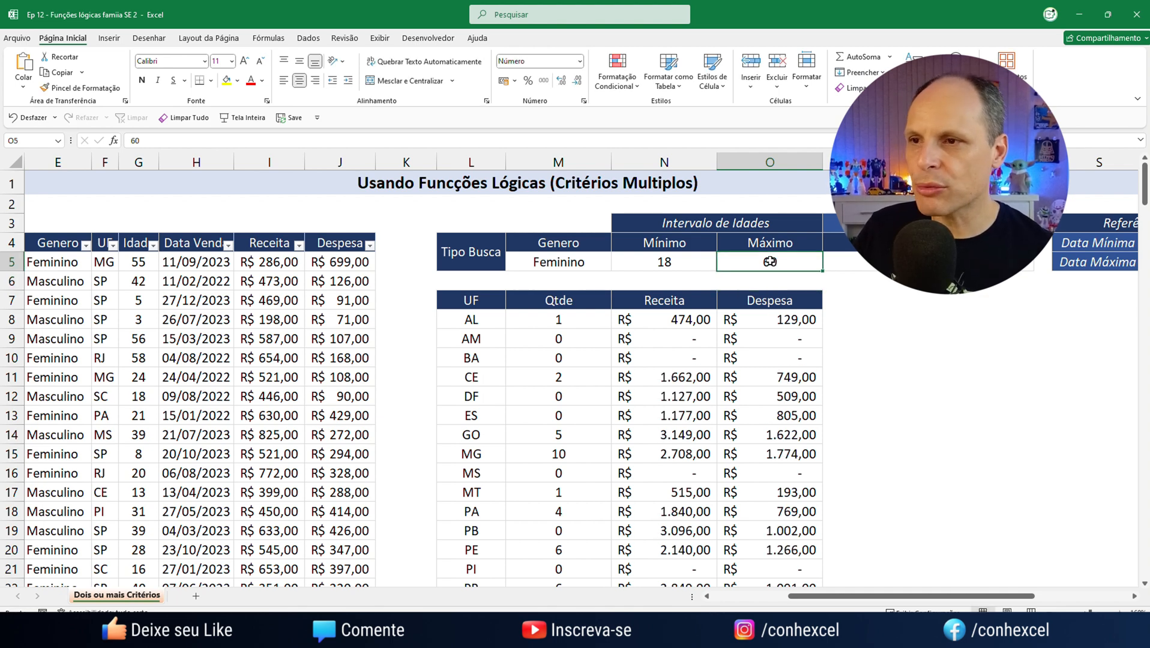
pyautogui.write('25')
pyautogui.press('Return')
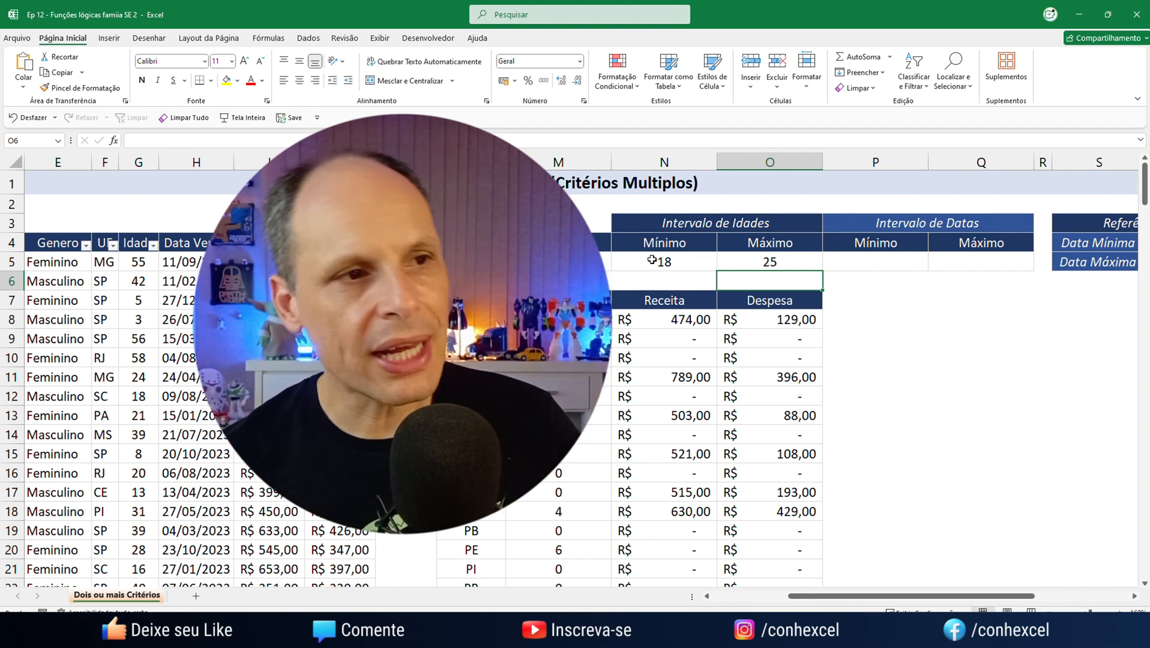
# Highlight the age limit cells N5:O5 with a yellow fill, and select the date limit cells P5:Q5
pyautogui.moveTo(657, 259); pyautogui.dragTo(742, 259)
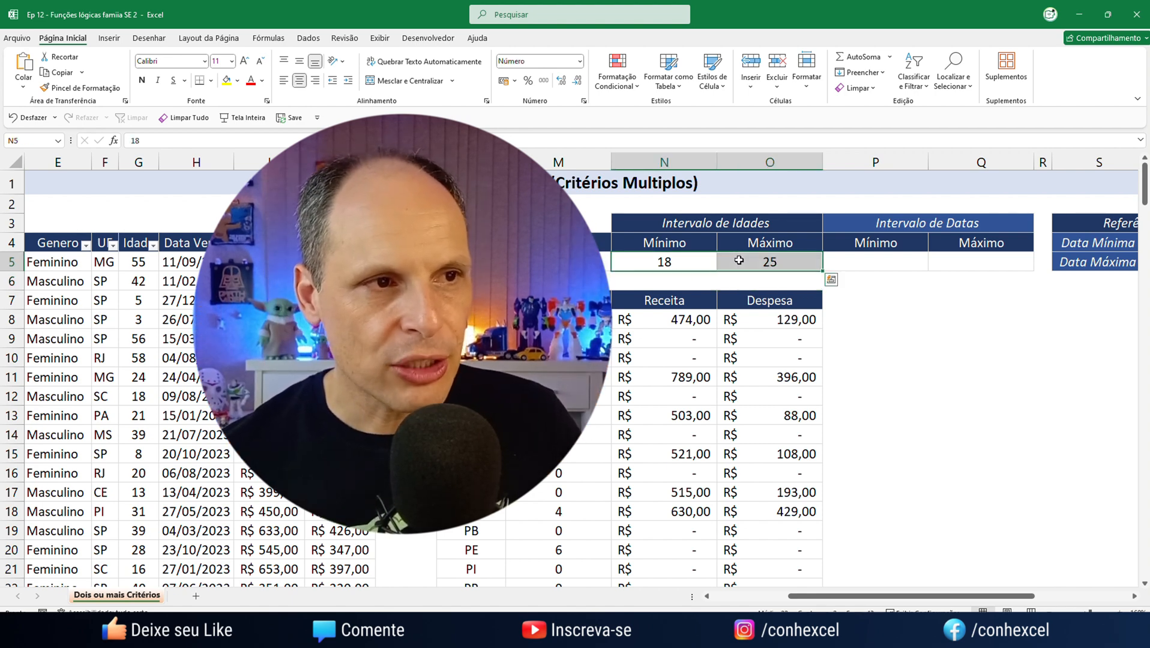
pyautogui.click(226, 80)
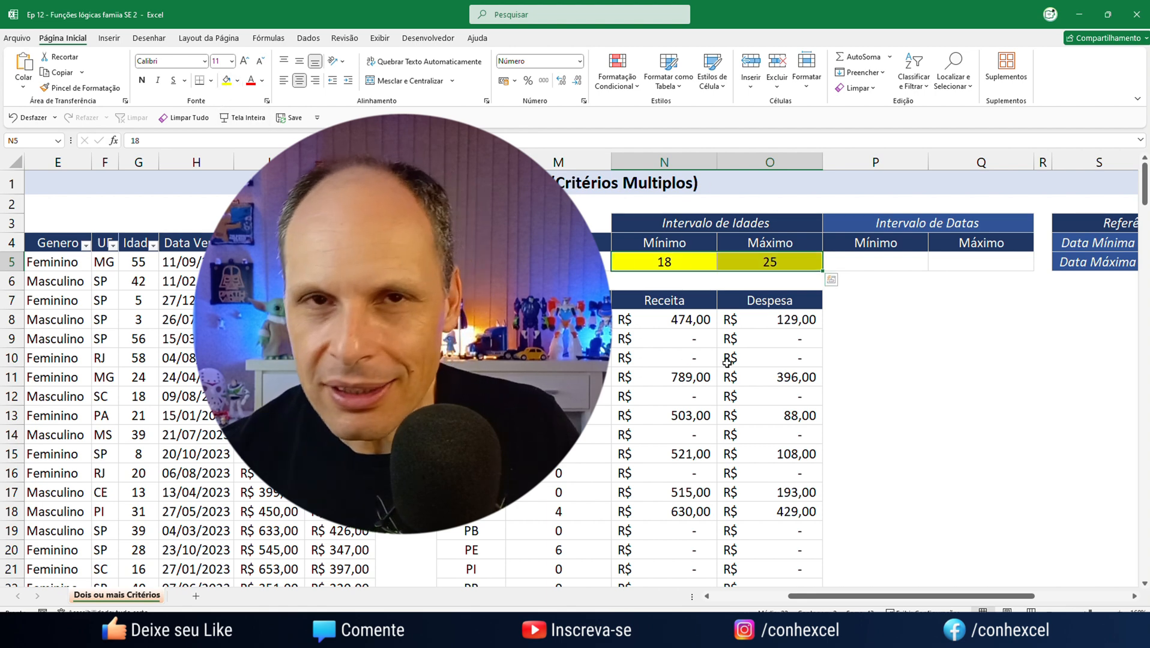
pyautogui.moveTo(868, 261); pyautogui.dragTo(1004, 261)
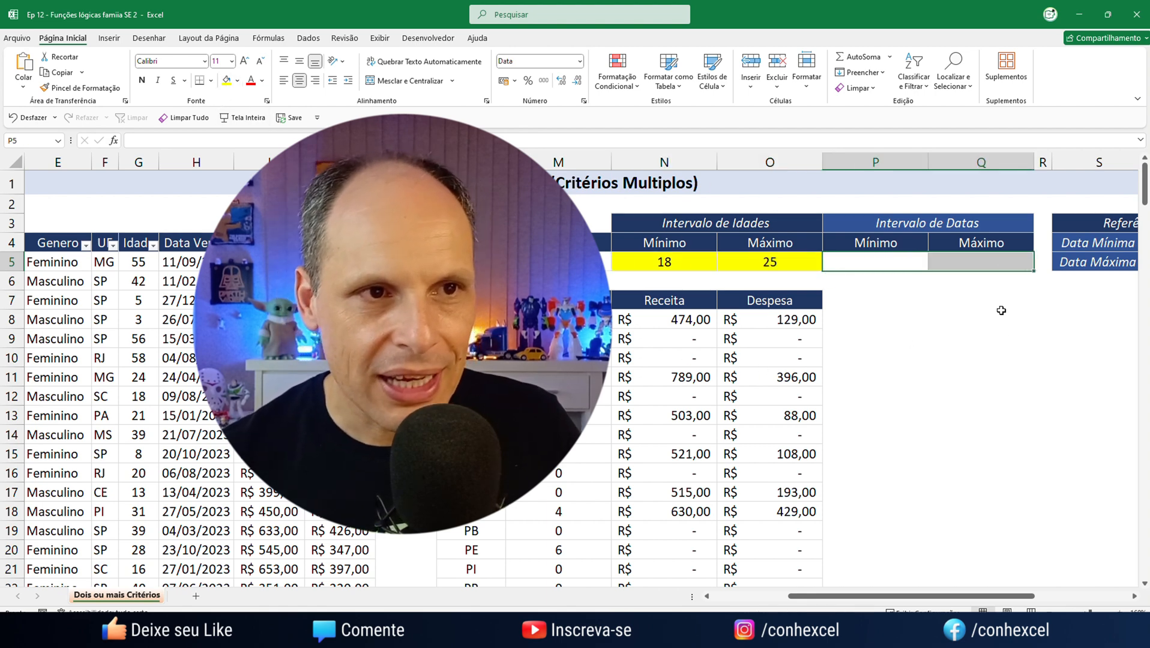